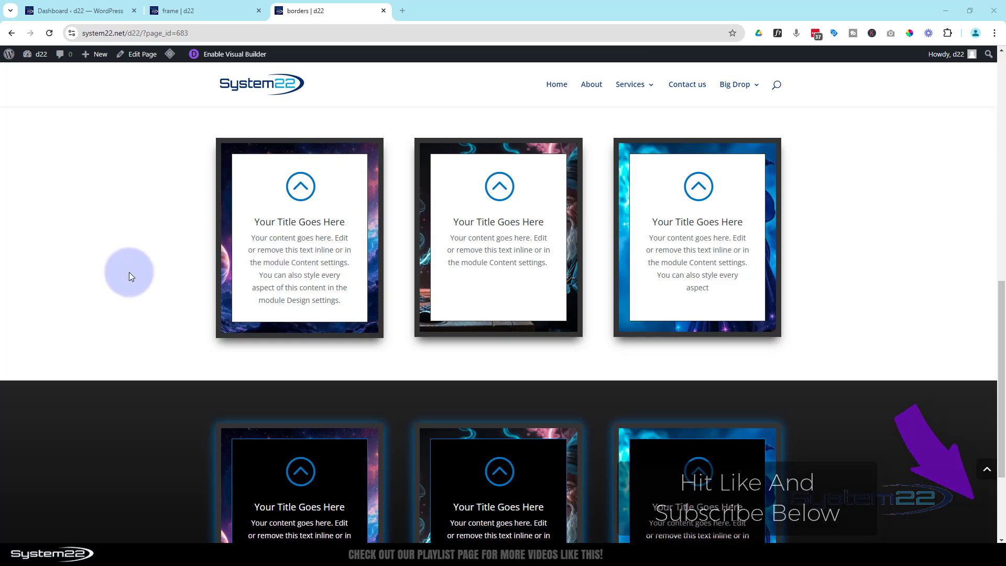
# Step: Open the borders page for editing in the Visual Builder
pyautogui.scroll(-3, 129, 272)
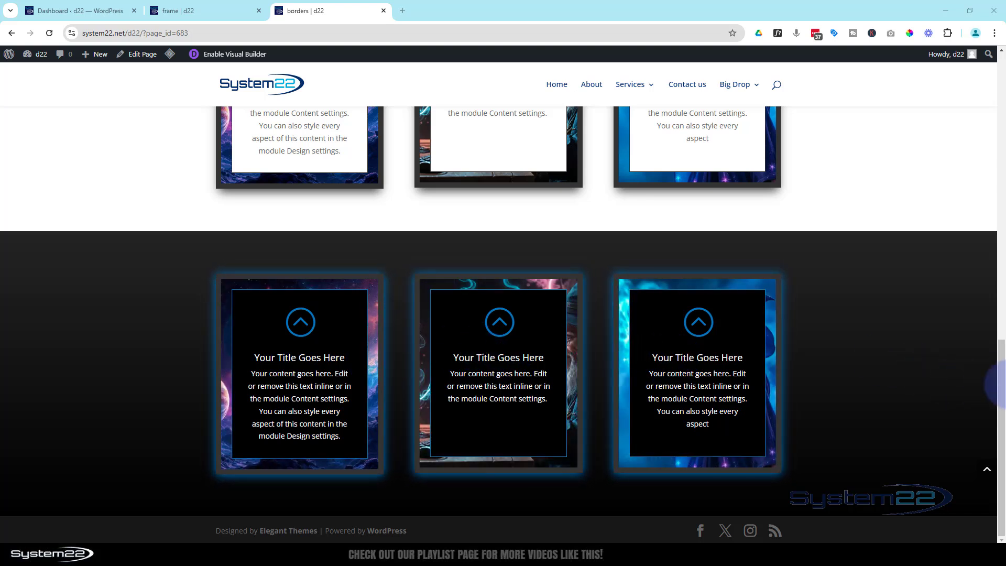
pyautogui.scroll(1, 1001, 320)
pyautogui.moveTo(1001, 320); pyautogui.dragTo(996, 86)
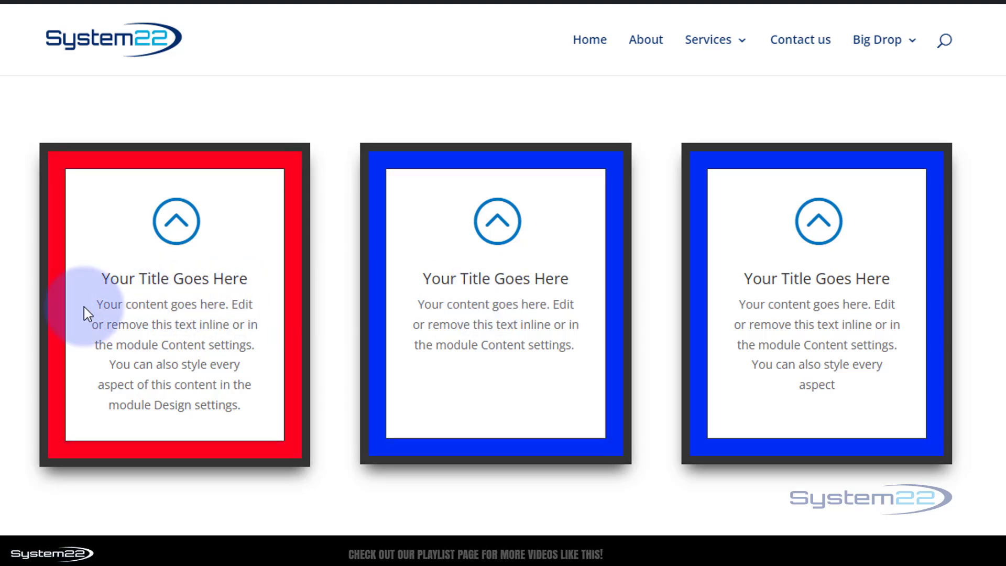
pyautogui.scroll(-8, 503, 310)
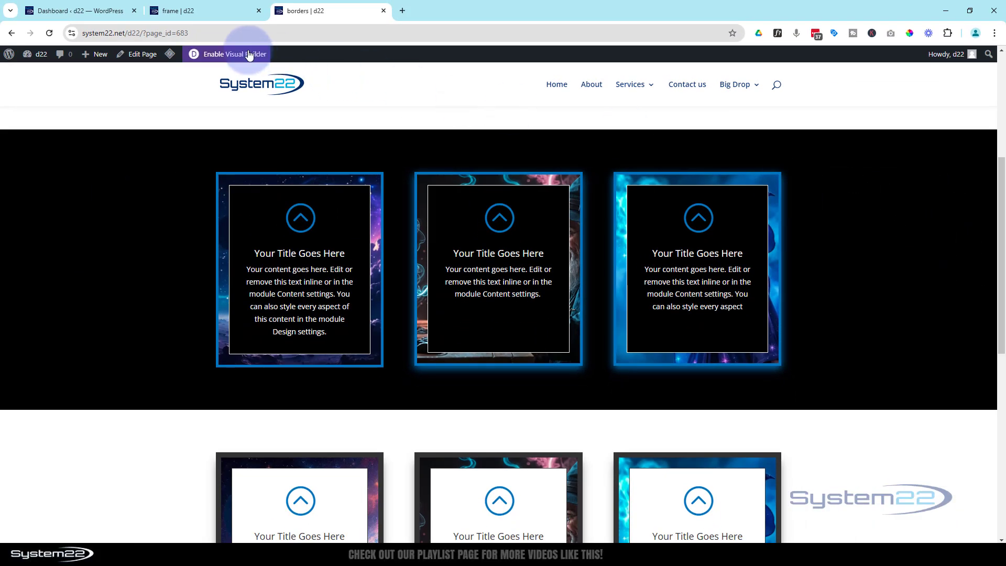
pyautogui.click(249, 55)
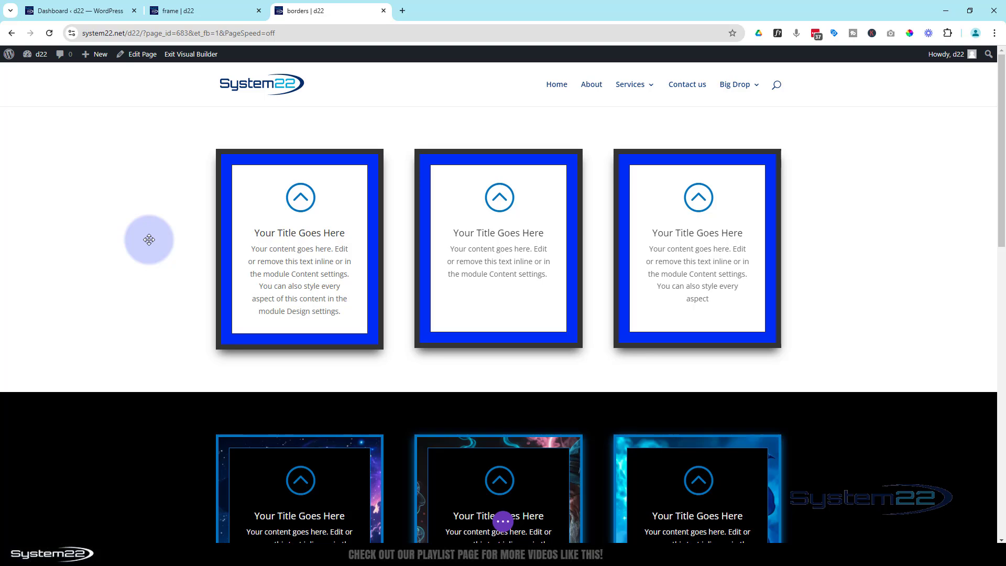
# Step: Duplicate the white section whose three framed cards have image backgrounds
pyautogui.scroll(-6, 149, 239)
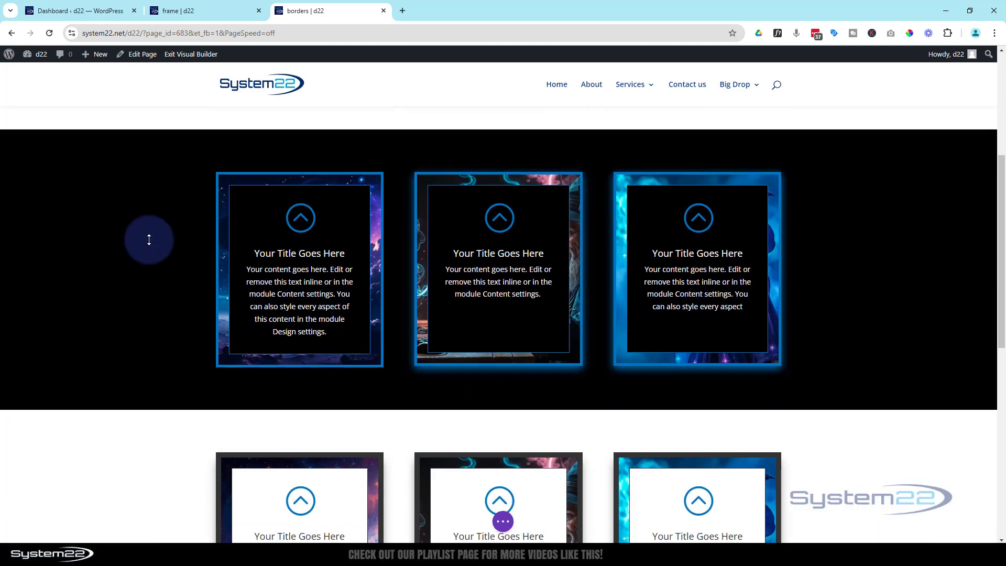
pyautogui.scroll(-8, 149, 239)
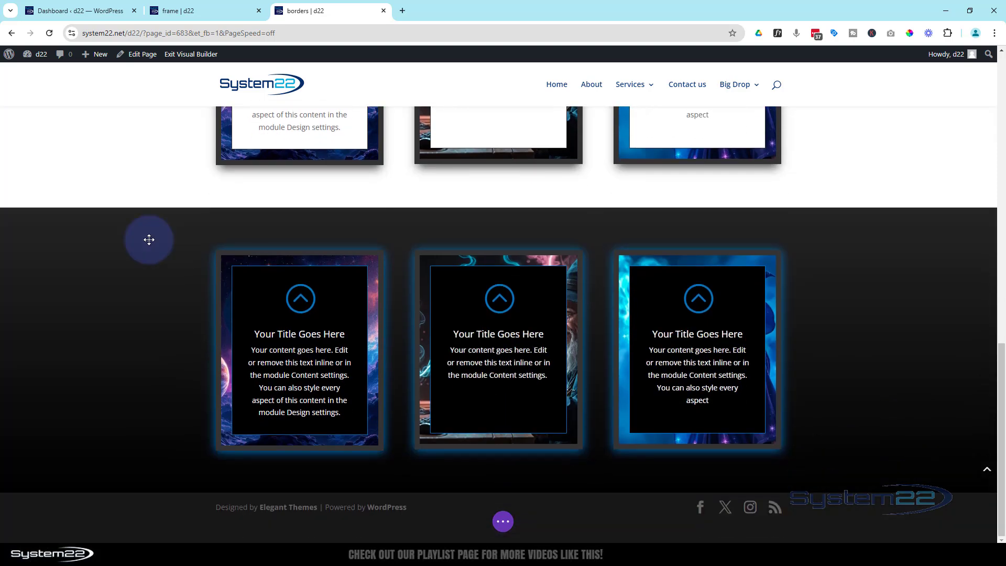
pyautogui.scroll(4, 149, 239)
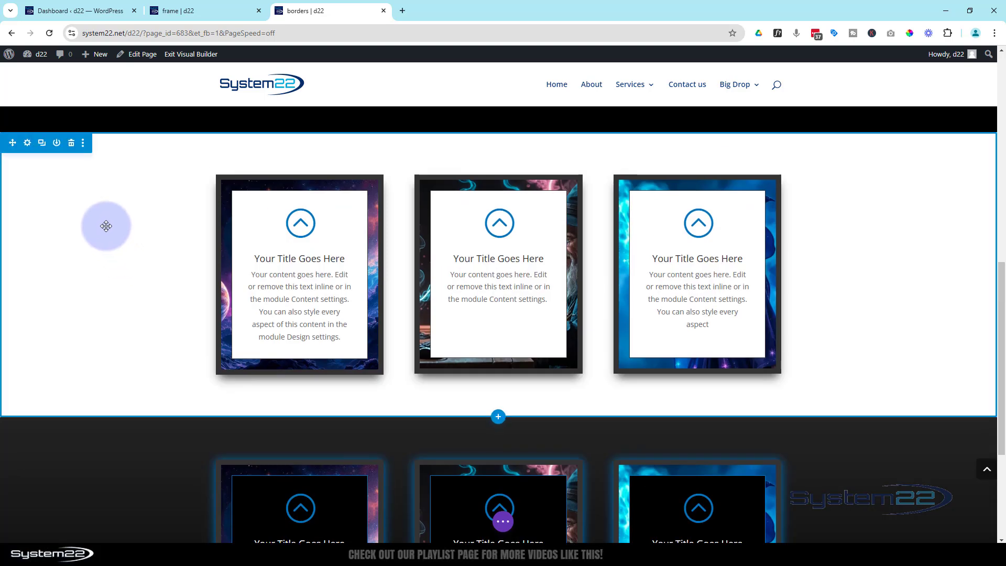
pyautogui.click(44, 146)
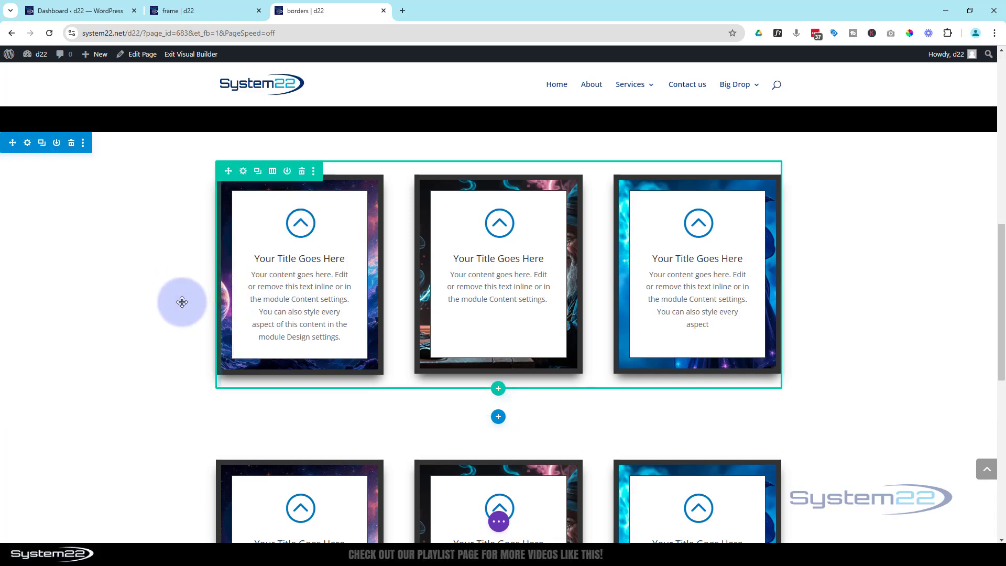
# Step: Open the settings of the first column in the duplicated section's row
pyautogui.scroll(-4, 171, 277)
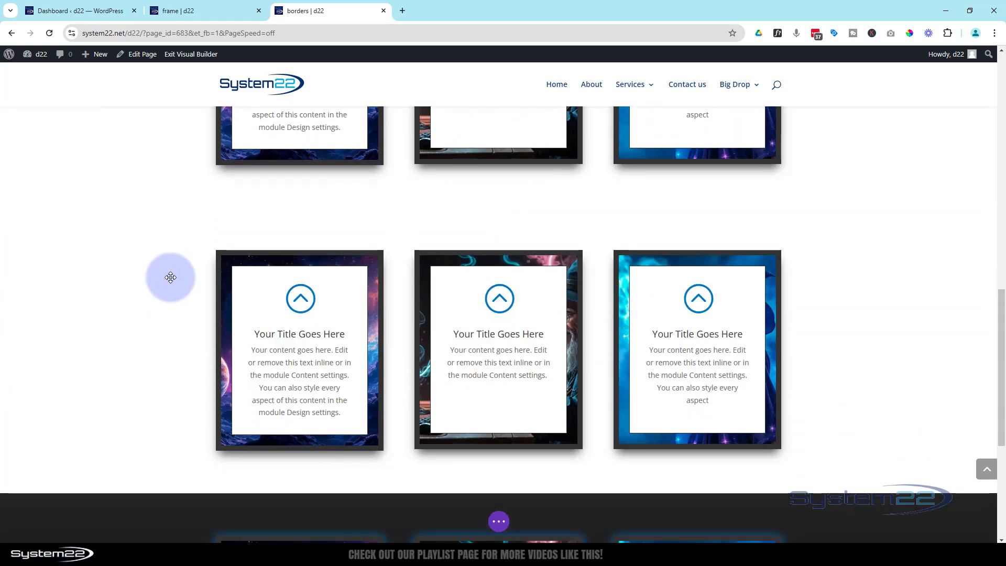
pyautogui.scroll(-1, 171, 277)
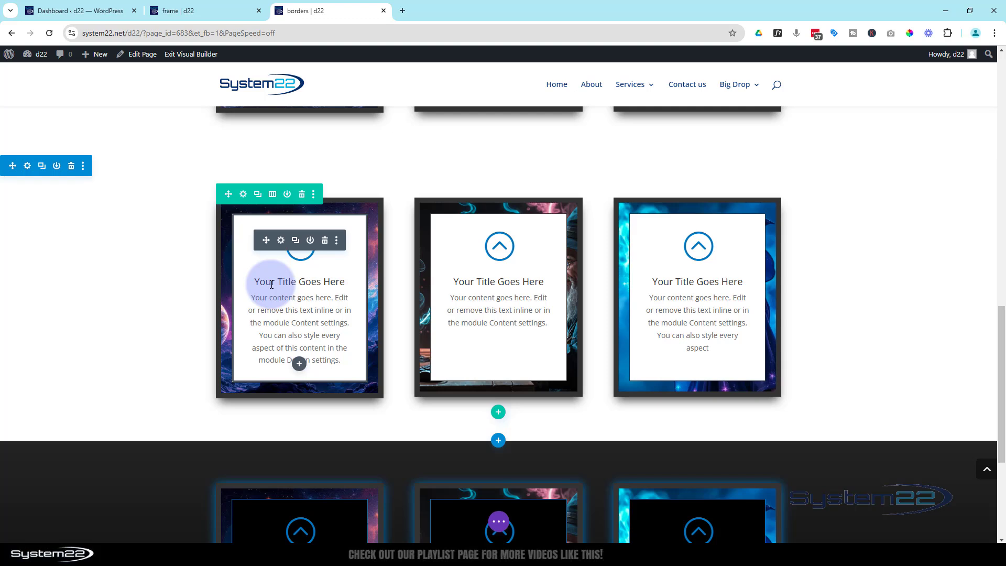
pyautogui.click(243, 195)
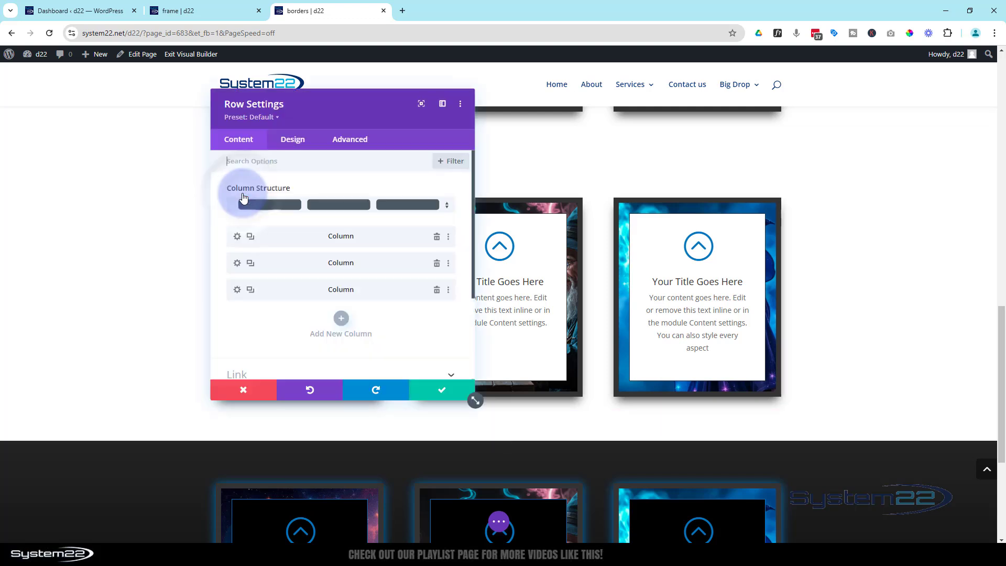
pyautogui.moveTo(341, 112); pyautogui.dragTo(603, 110)
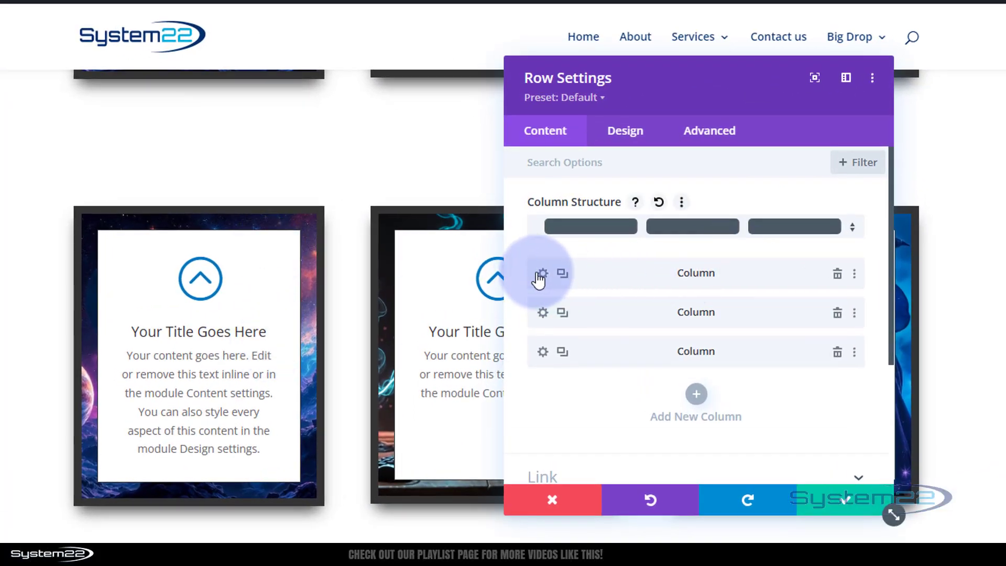
pyautogui.click(543, 274)
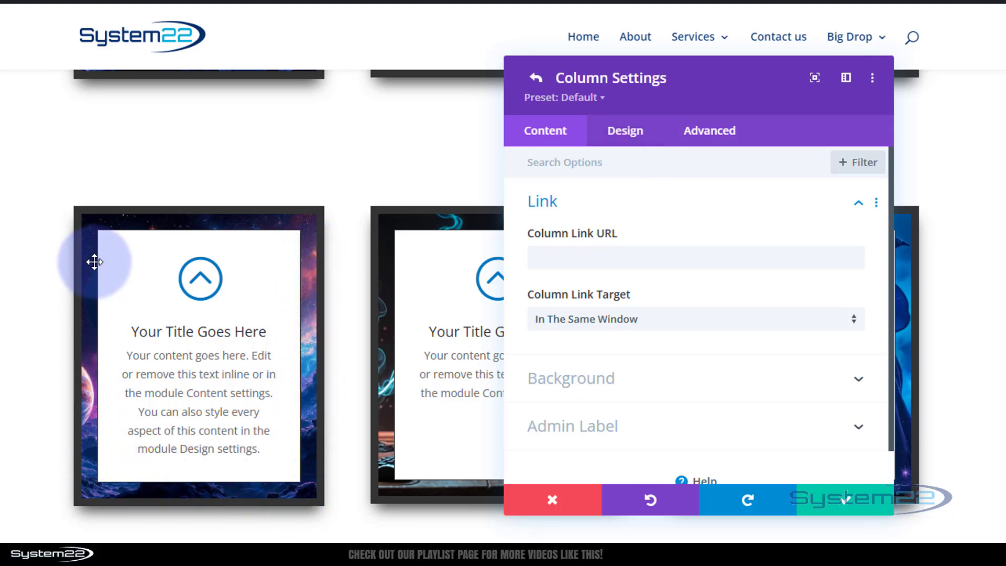
# Step: Remove the first column's background image from both its desktop state and its hover state
pyautogui.click(662, 389)
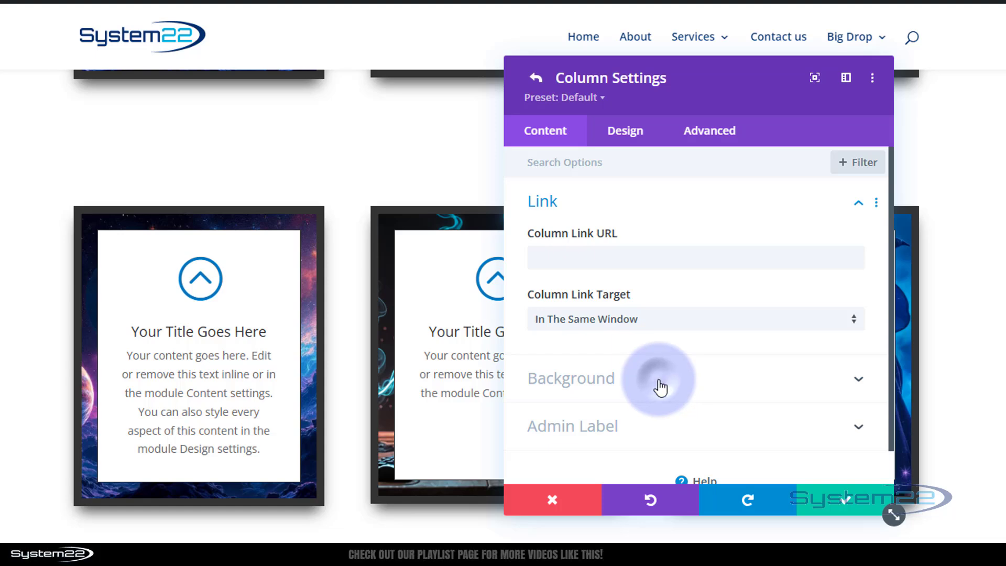
pyautogui.click(668, 281)
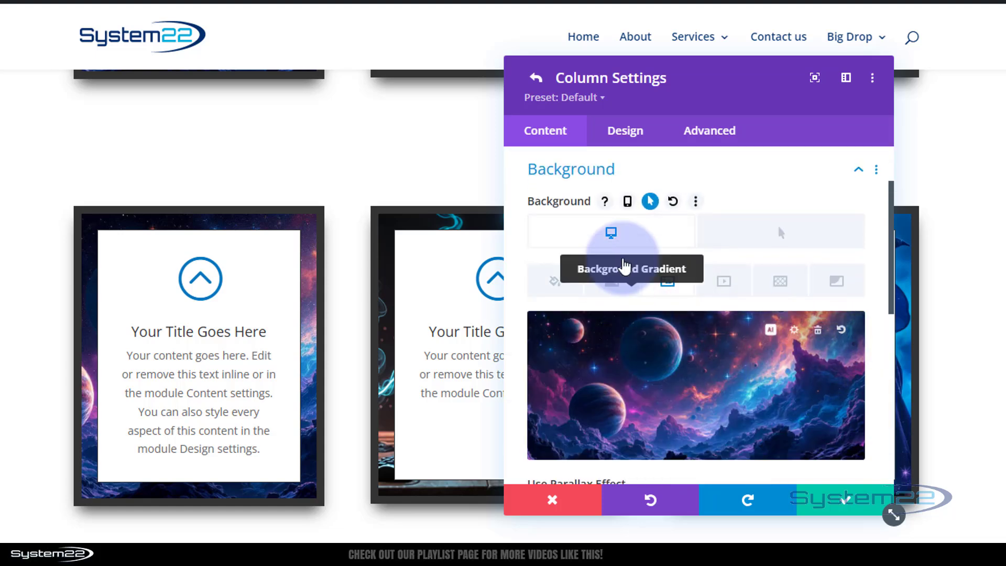
pyautogui.click(818, 333)
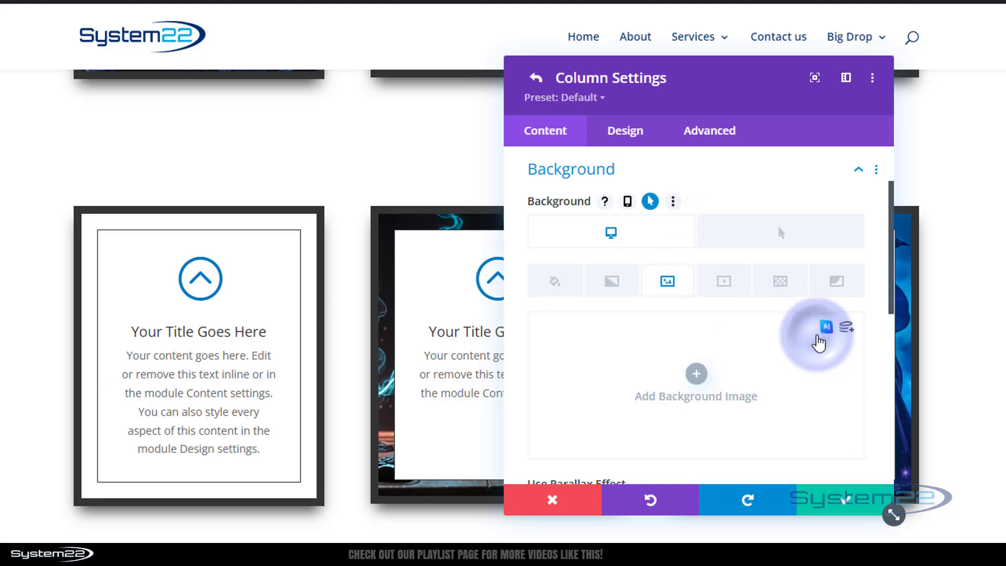
pyautogui.click(758, 250)
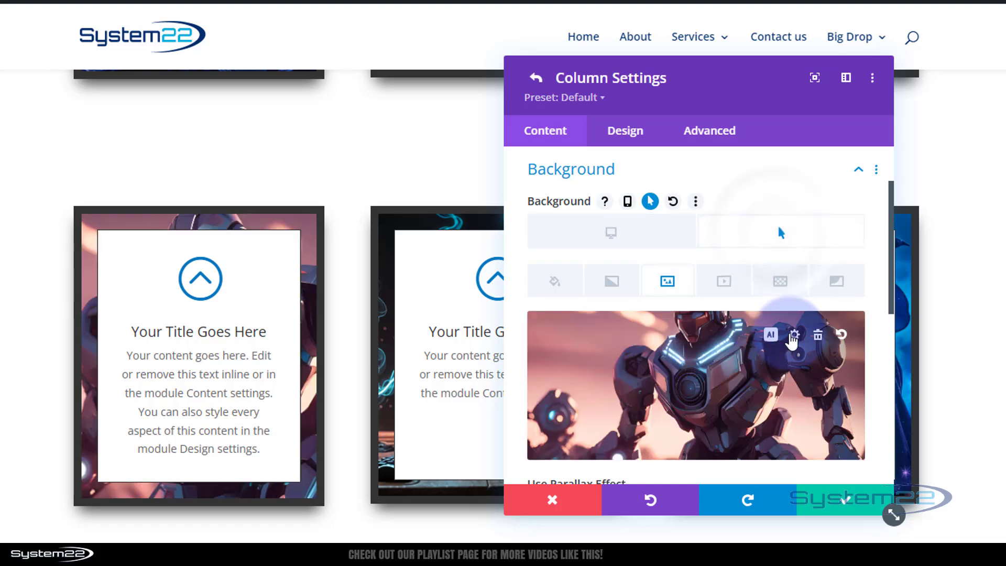
pyautogui.click(818, 336)
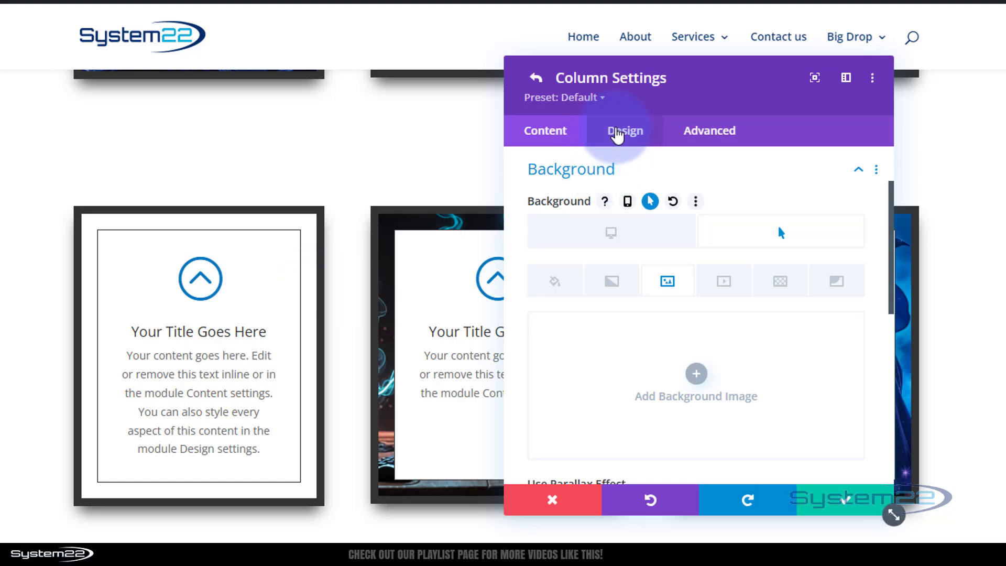
# Step: Check the first column's spacing and border design settings, including border width and colour
pyautogui.click(624, 132)
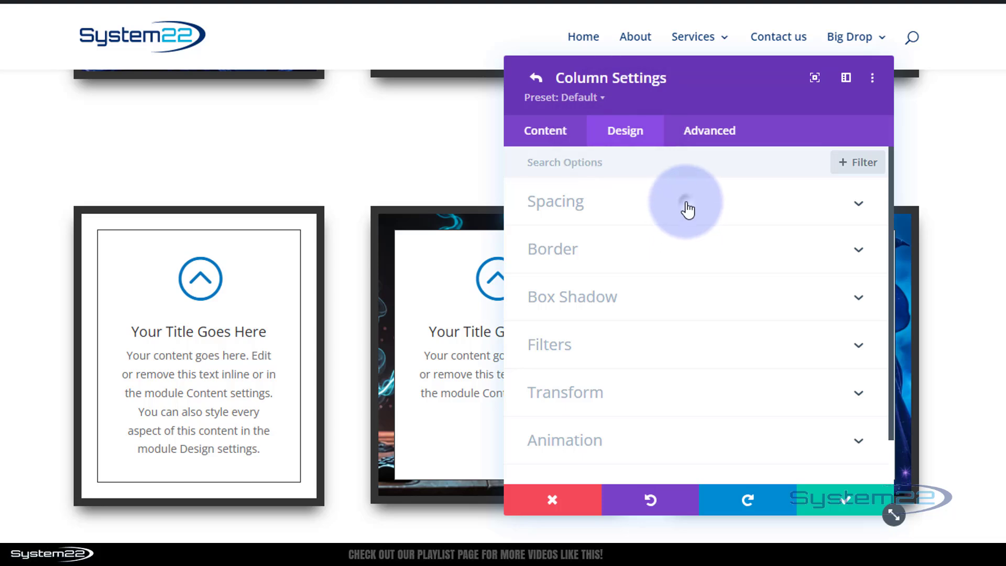
pyautogui.click(685, 208)
pyautogui.click(660, 350)
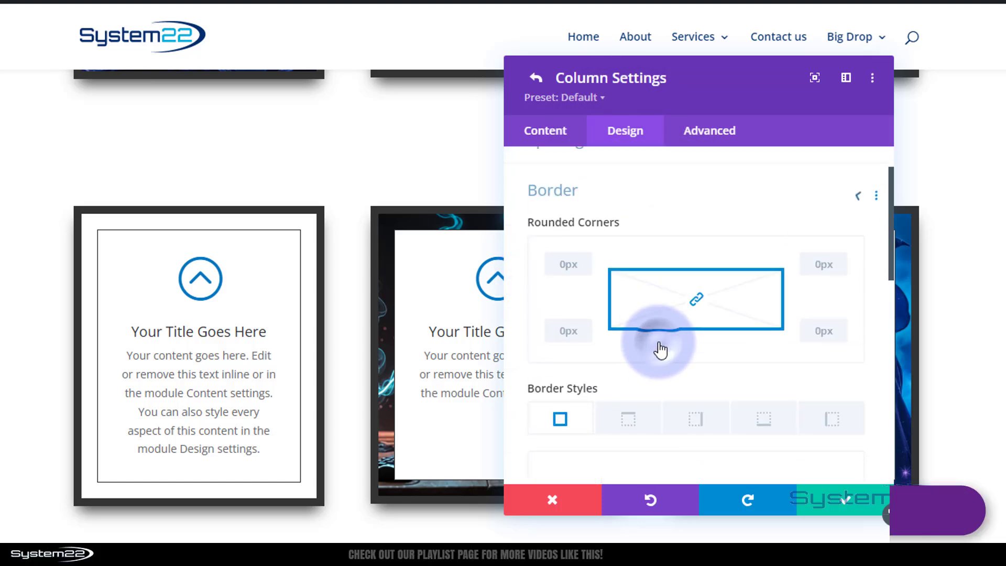
pyautogui.scroll(-3, 646, 364)
pyautogui.scroll(-2, 647, 364)
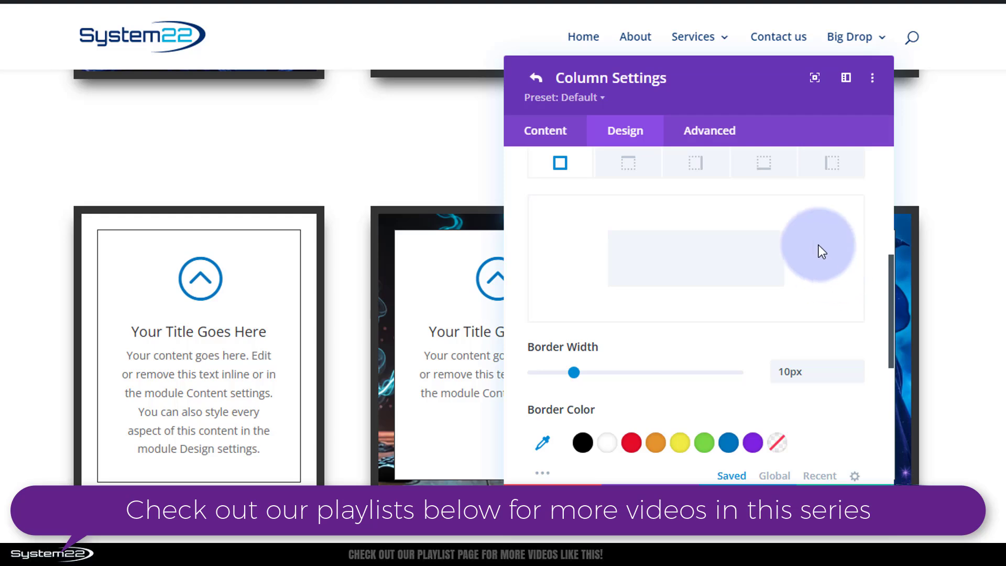
# Step: Add a free-form CSS rule to the column: selector { background: blue; }
pyautogui.click(730, 133)
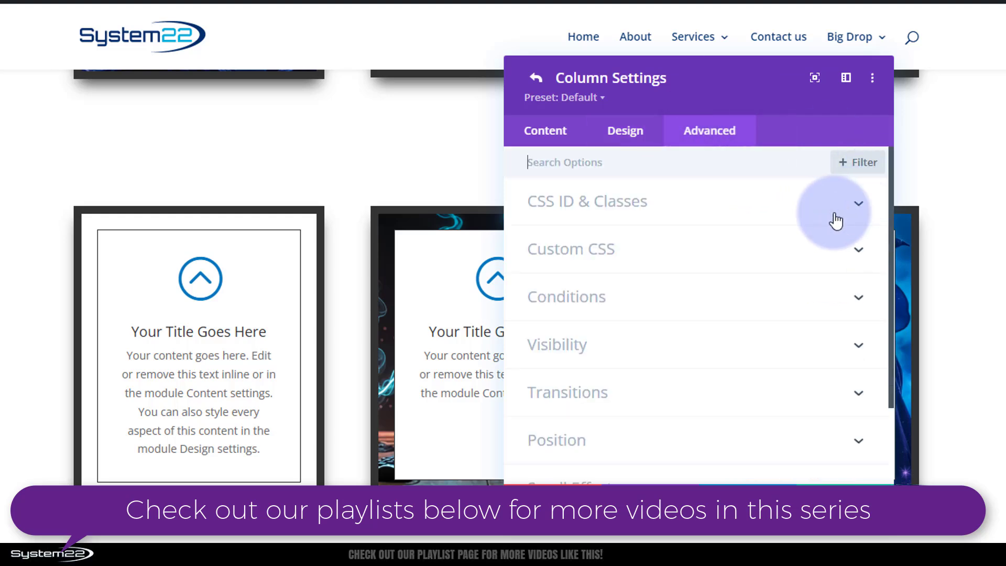
pyautogui.click(687, 250)
pyautogui.click(566, 331)
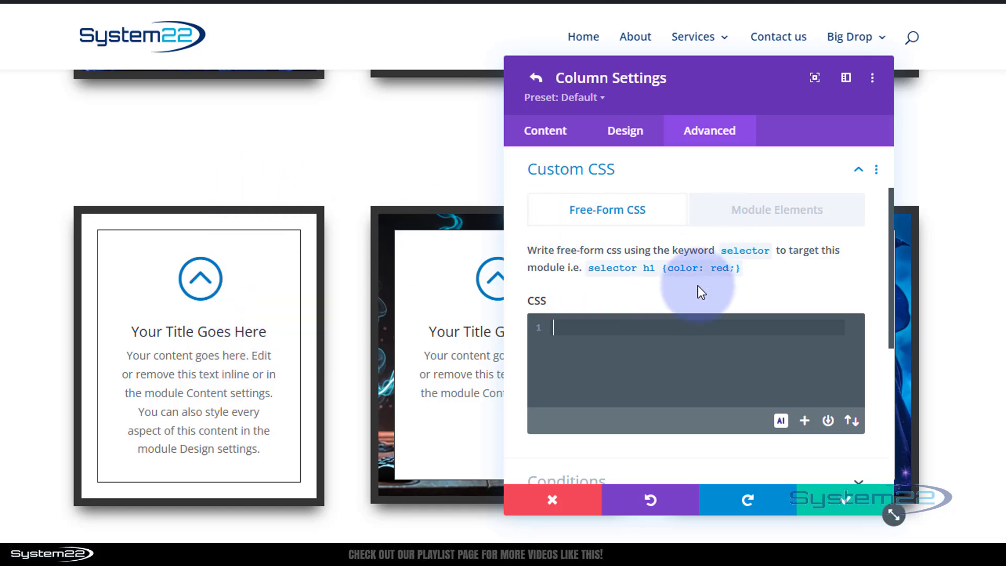
pyautogui.write('selector')
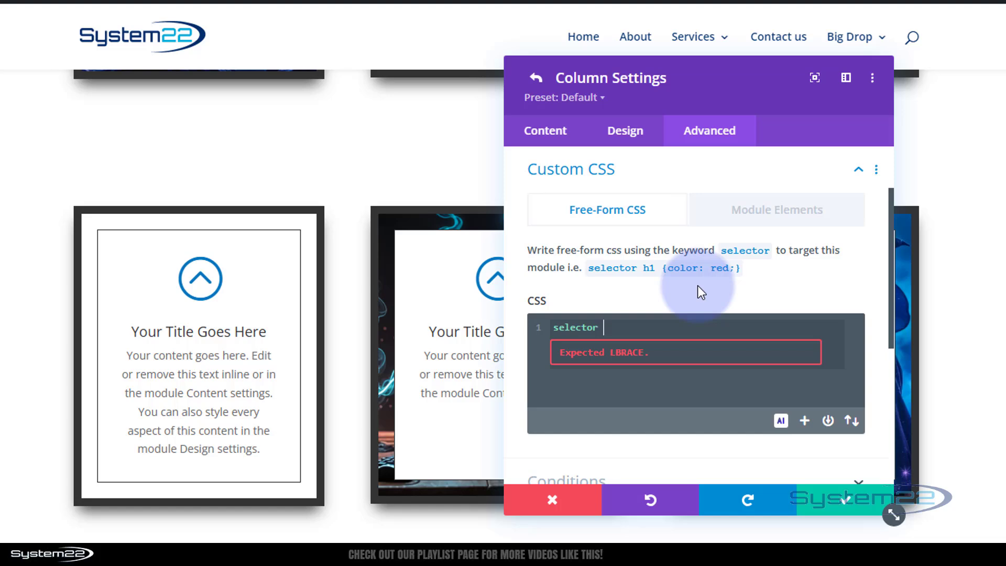
pyautogui.write('{')
pyautogui.press('Return')
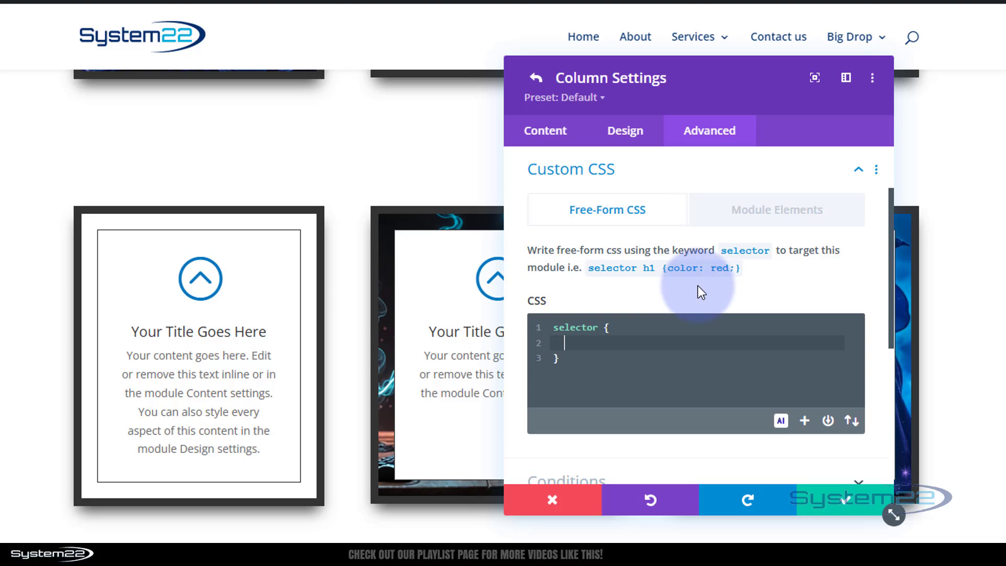
pyautogui.write('background: blue;')
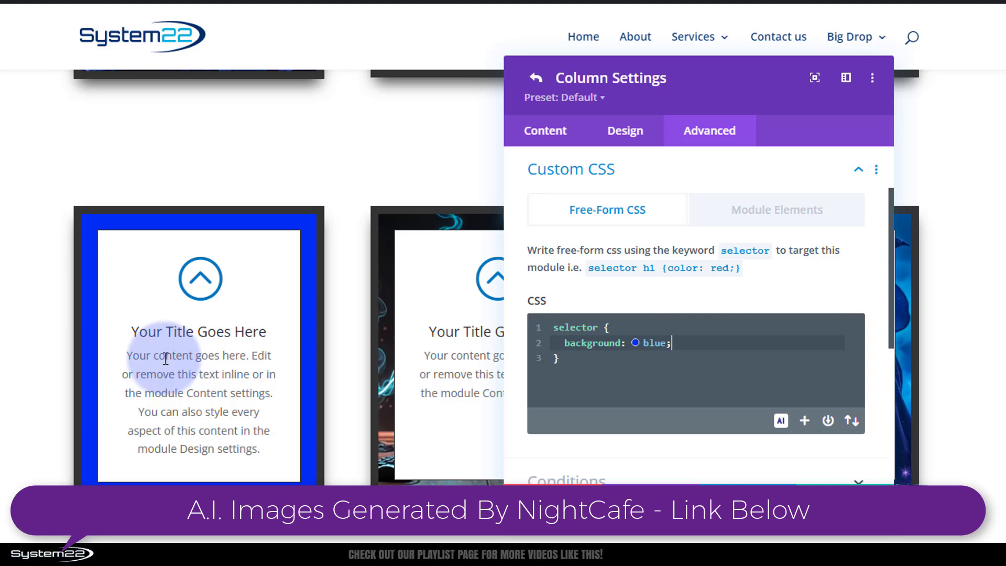
# Step: Add an empty selector:hover rule below the background rule, leaving a blank line between them
pyautogui.click(580, 359)
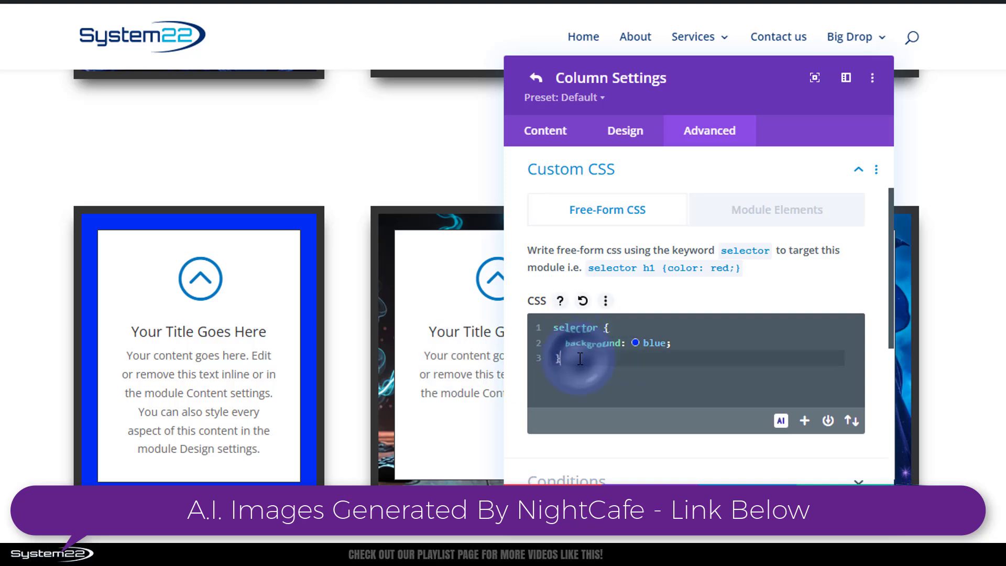
pyautogui.press('Return')
pyautogui.press('Return')
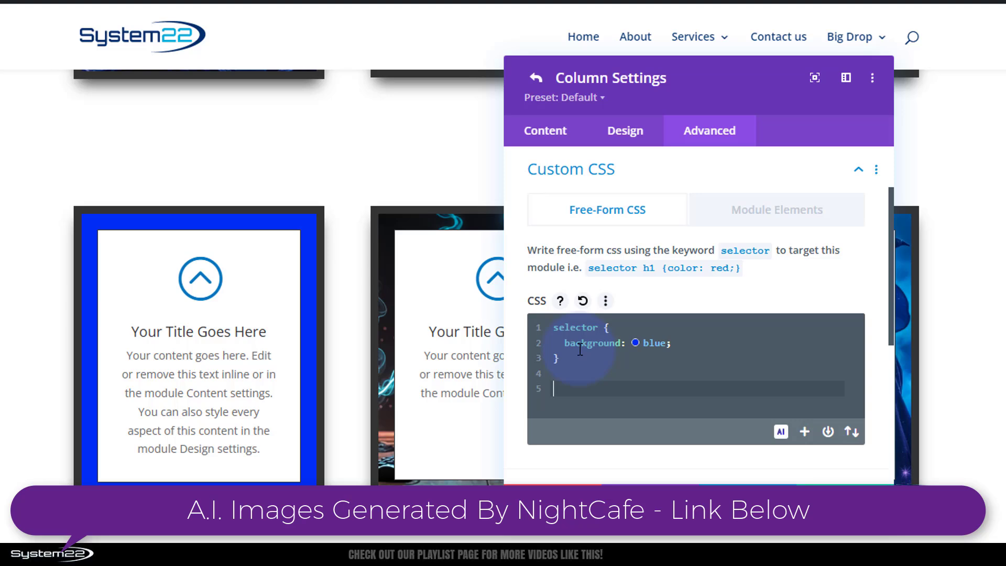
pyautogui.write('selector')
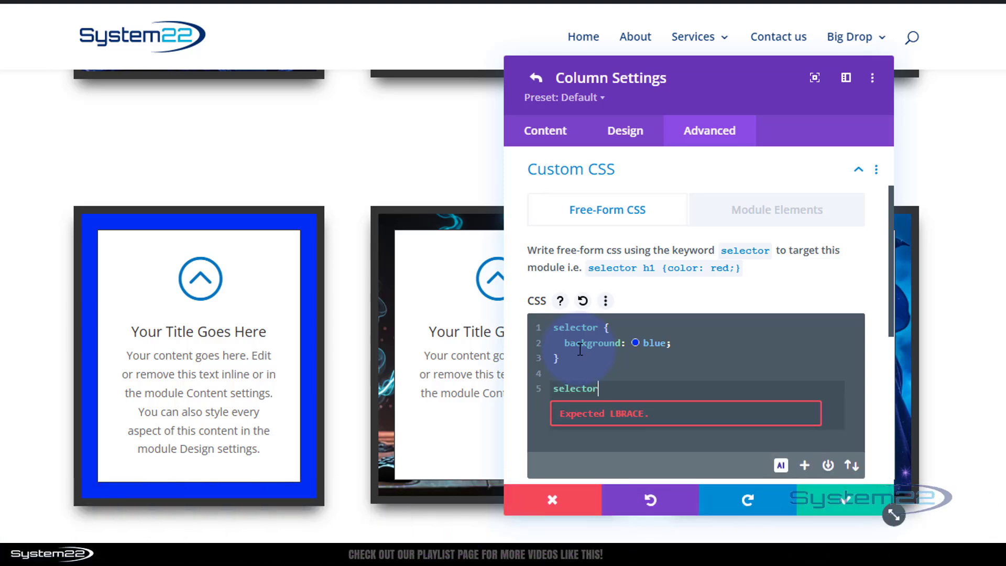
pyautogui.write(':ho')
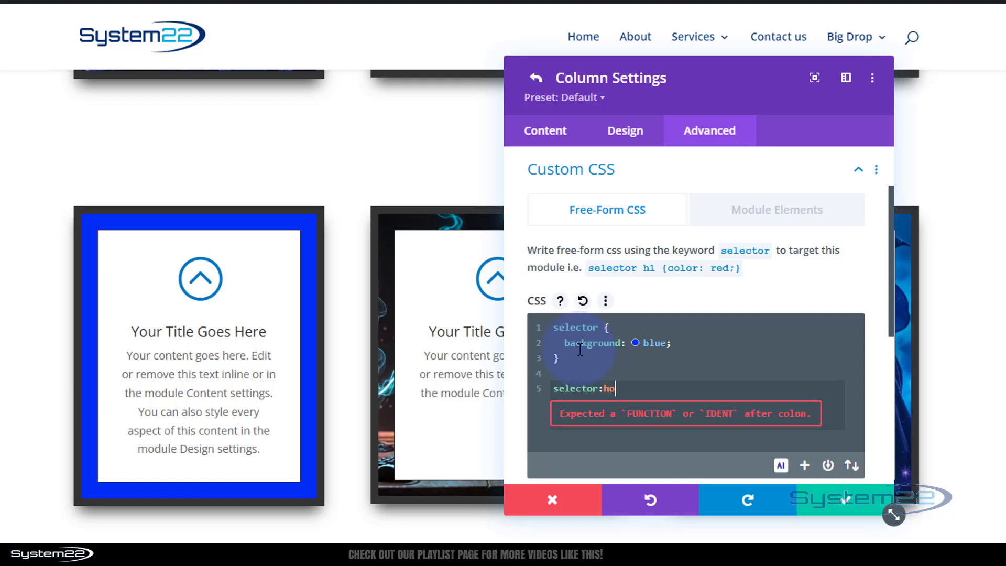
pyautogui.write('ver {')
pyautogui.press('Return')
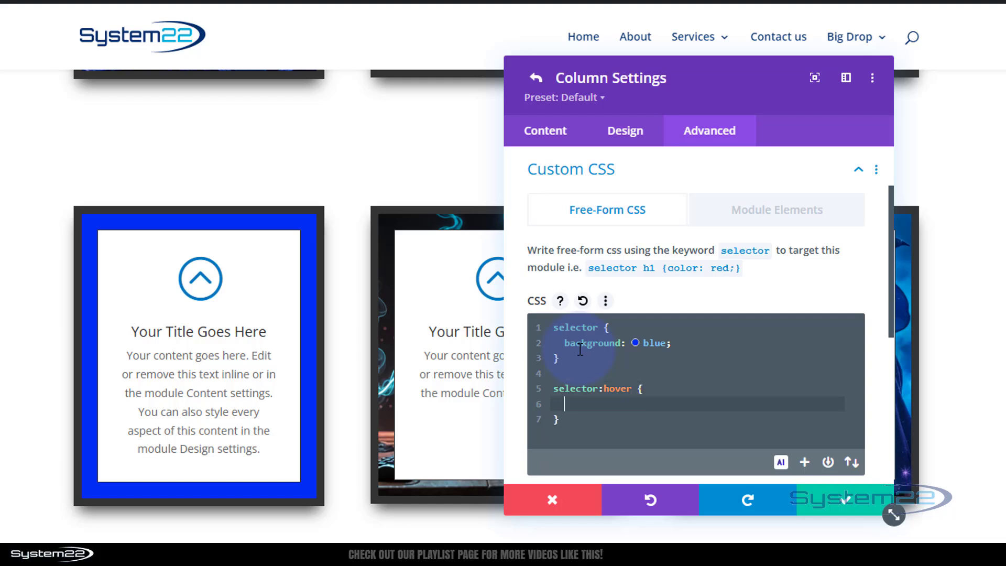
# Step: Give the hover rule the declaration animation: cccol 5s infinite linear;
pyautogui.write('animation:')
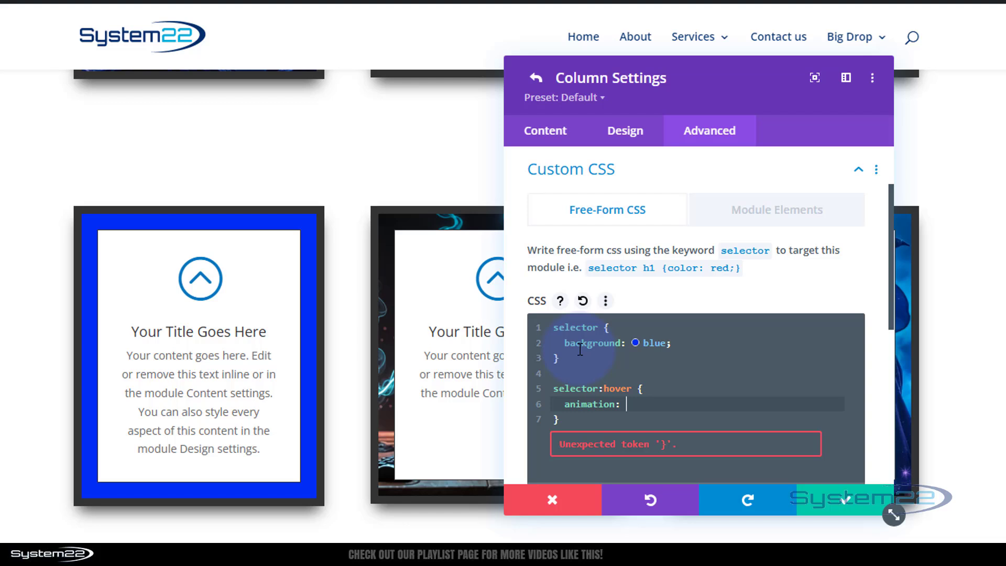
pyautogui.write(' cccol')
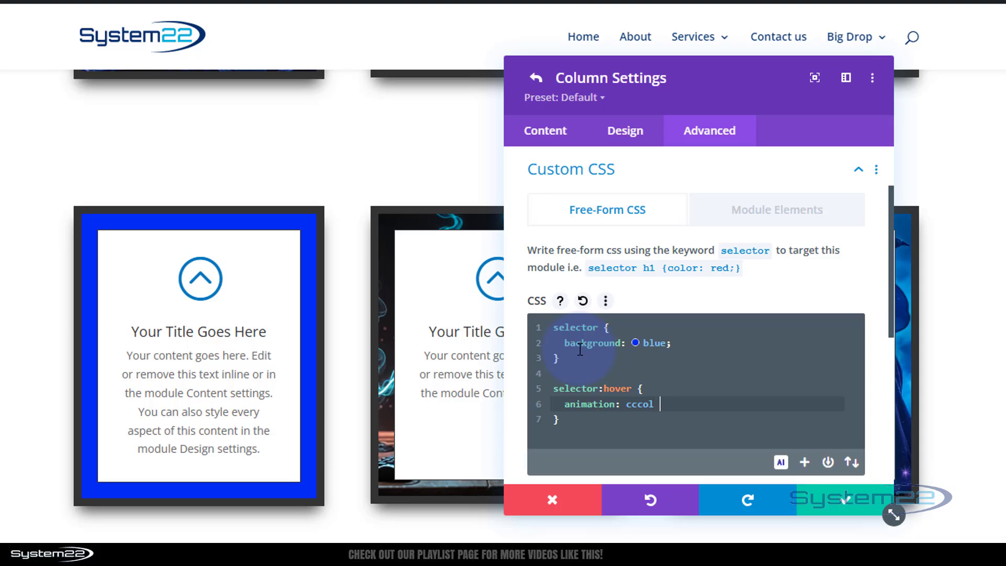
pyautogui.write(' 5s')
pyautogui.write('infinite linear')
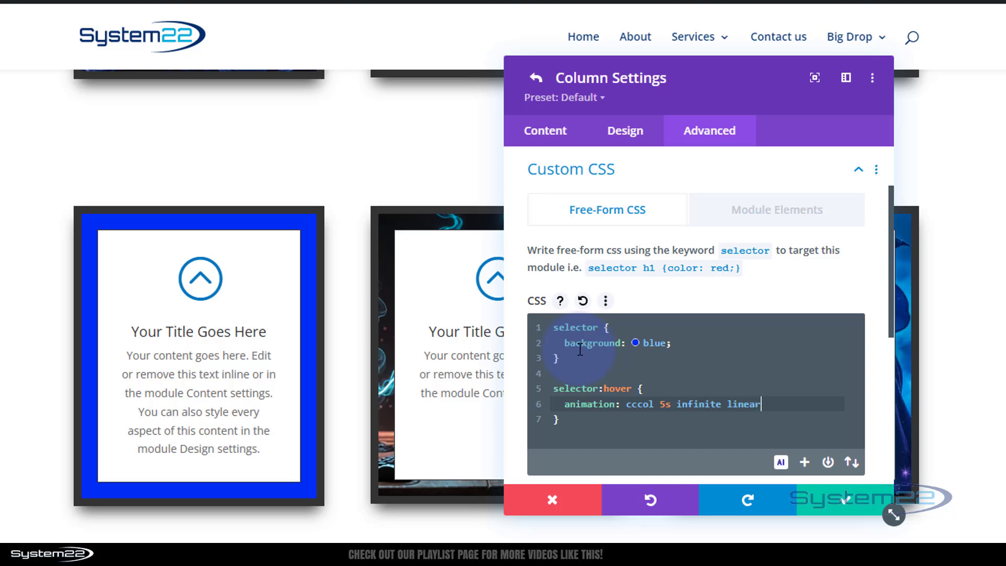
pyautogui.write(';')
pyautogui.click(579, 420)
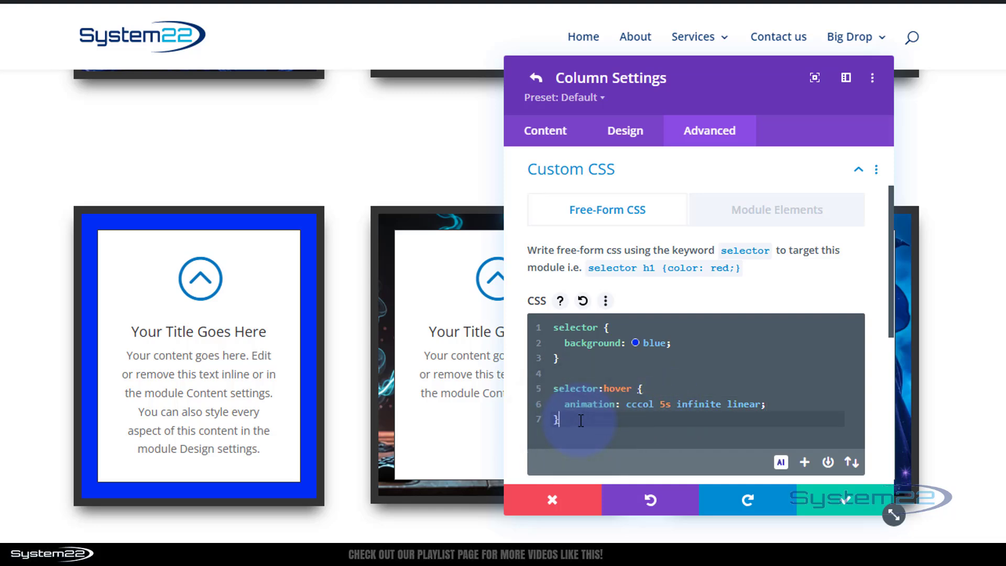
pyautogui.press('Return')
pyautogui.press('Return')
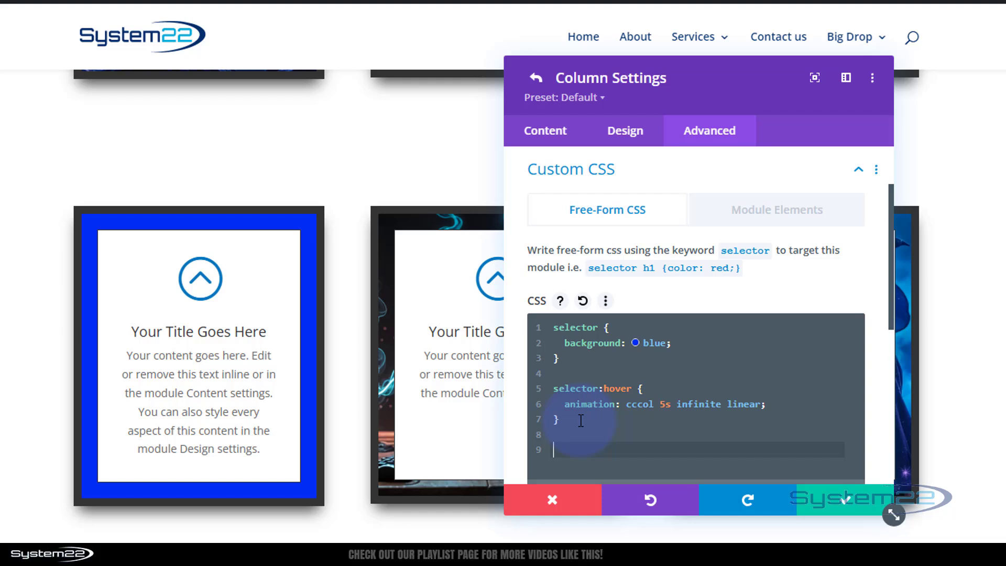
pyautogui.write('@keyframes')
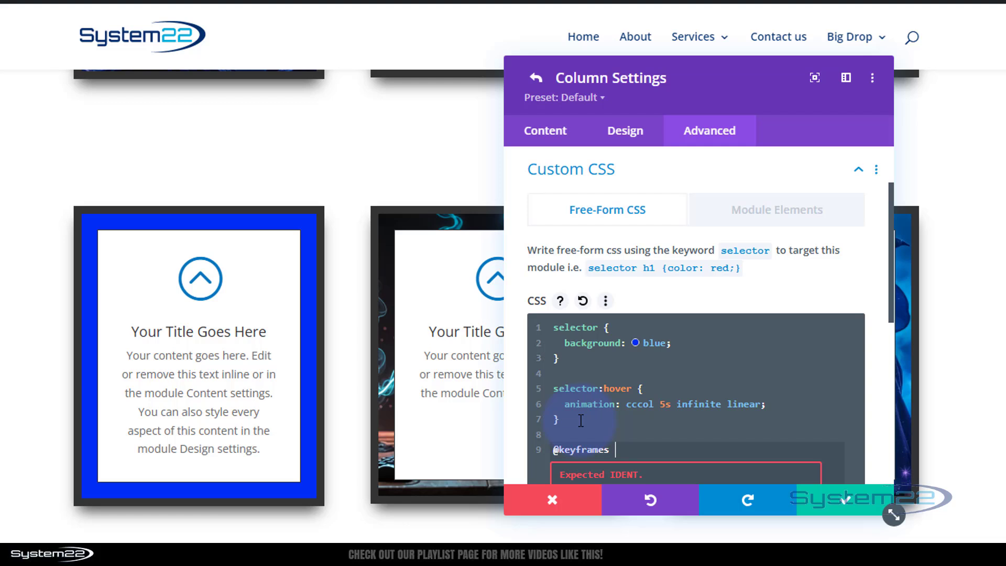
pyautogui.write('cccol {')
pyautogui.press('Return')
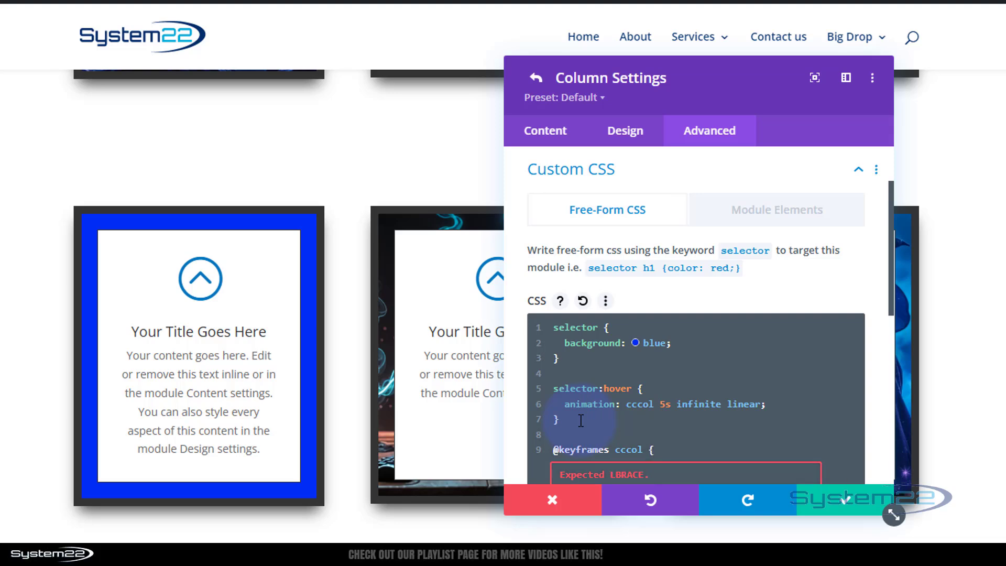
pyautogui.scroll(-2, 695, 419)
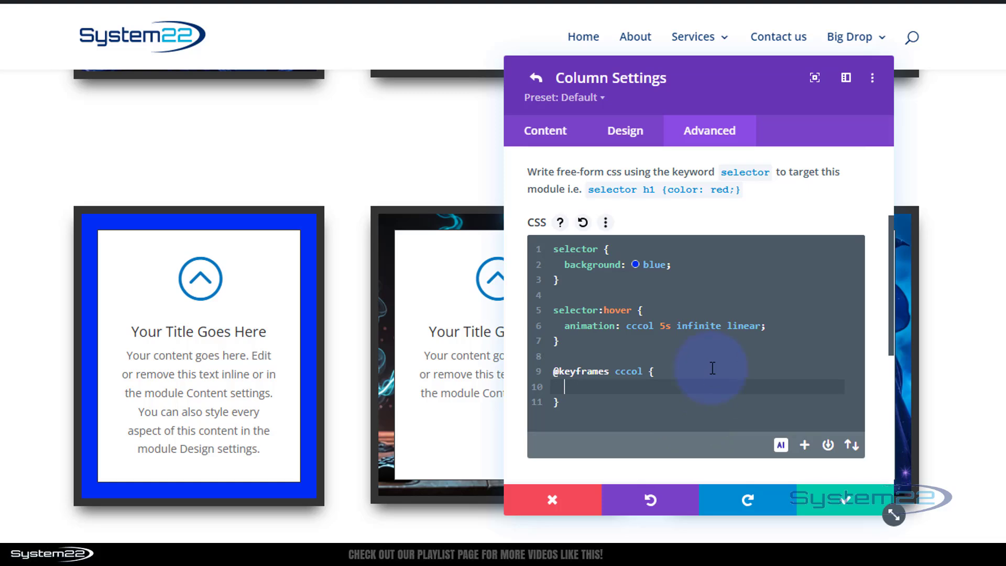
# Step: Fill the cccol keyframes with 0% {background: blue} and duplicate that line three times beneath it
pyautogui.write('0% {background:')
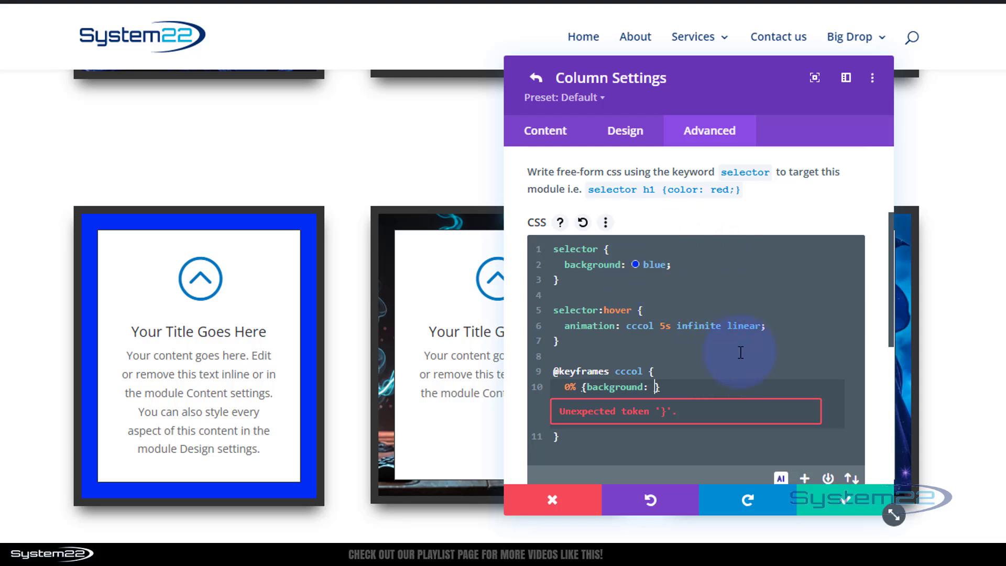
pyautogui.write('blue')
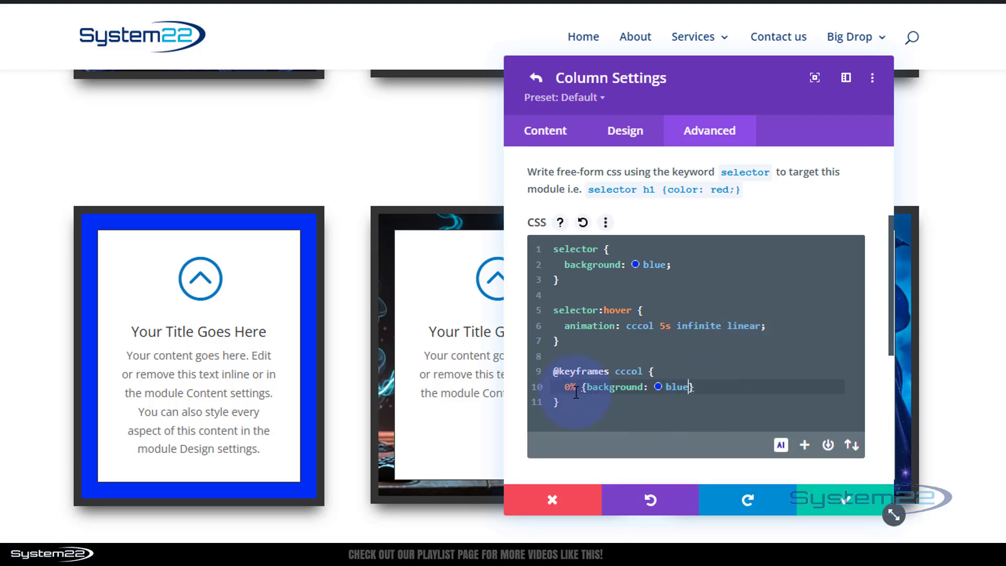
pyautogui.moveTo(566, 388); pyautogui.dragTo(715, 387)
pyautogui.hotkey('ctrl', 'c')
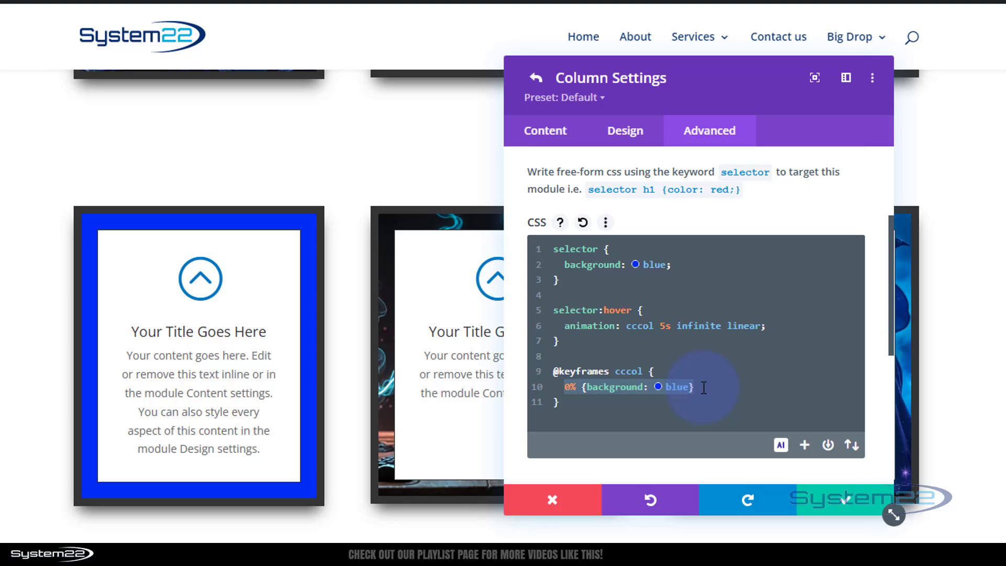
pyautogui.click(700, 388)
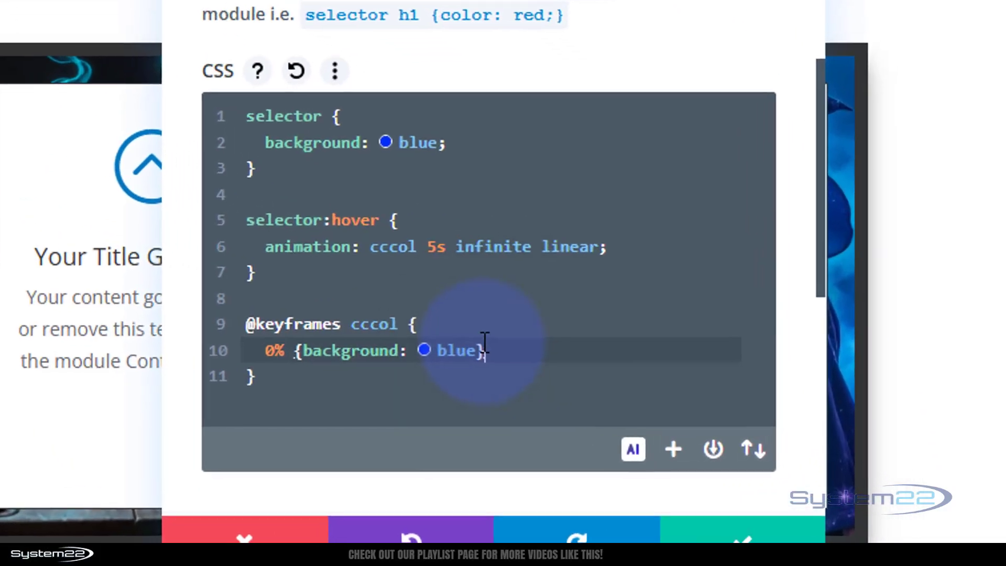
pyautogui.press('Return')
pyautogui.hotkey('ctrl', 'v')
pyautogui.press('Return')
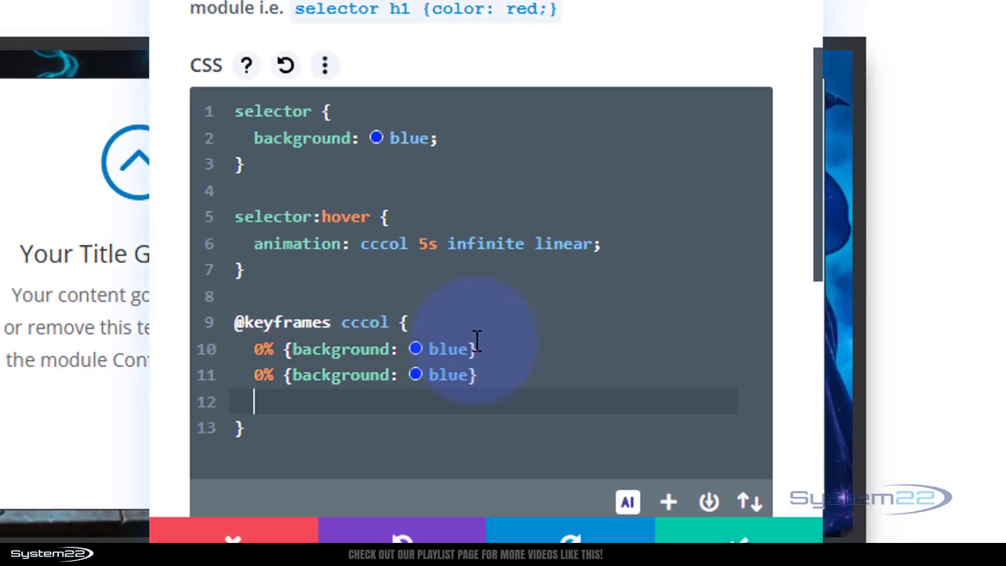
pyautogui.hotkey('ctrl', 'v')
pyautogui.press('Return')
pyautogui.hotkey('ctrl', 'v')
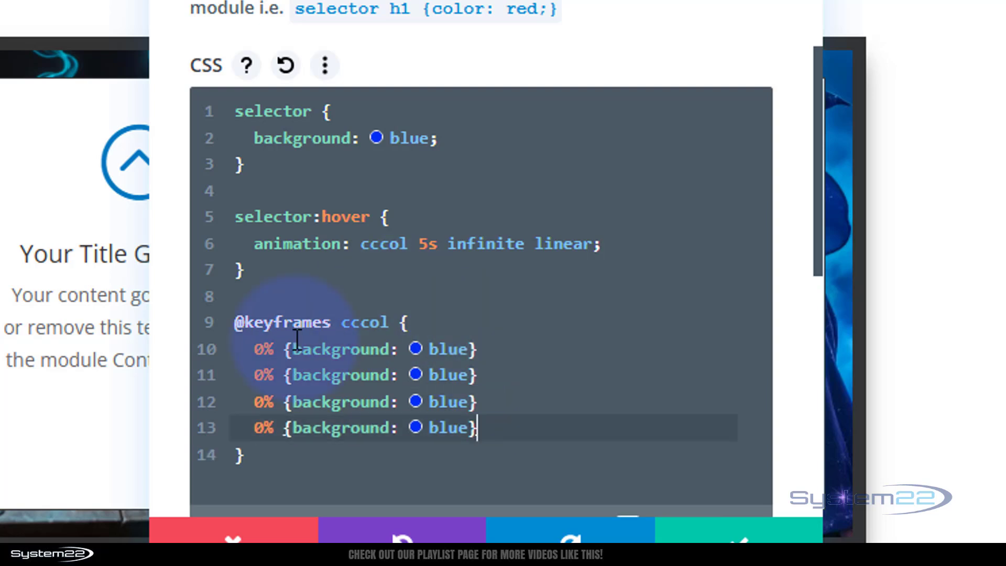
# Step: Set the percentages of the second, third and fourth keyframe lines to 33%, 66% and 100%
pyautogui.click(257, 376)
pyautogui.press('Delete')
pyautogui.write('33')
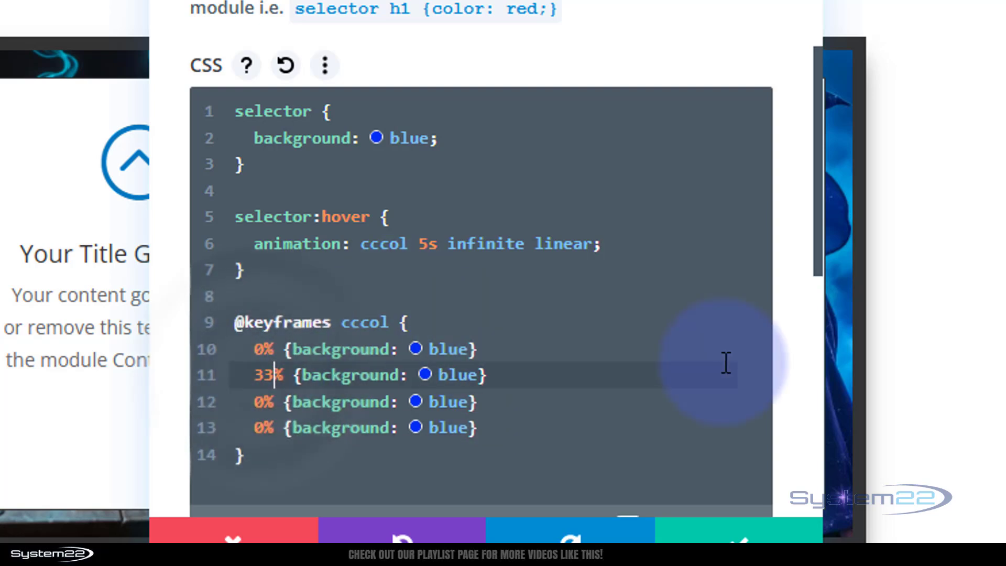
pyautogui.click(258, 405)
pyautogui.moveTo(256, 409); pyautogui.dragTo(265, 411)
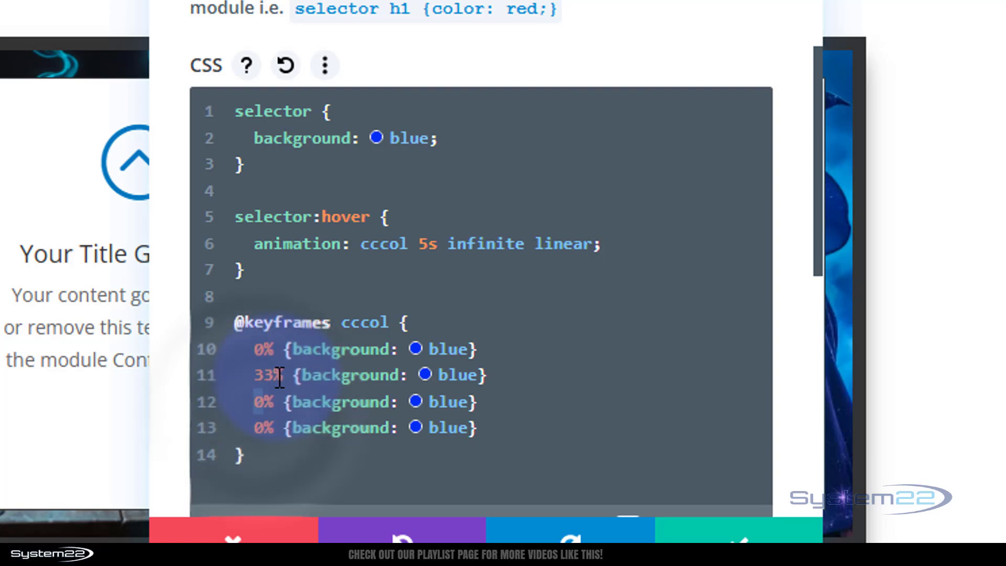
pyautogui.write('66')
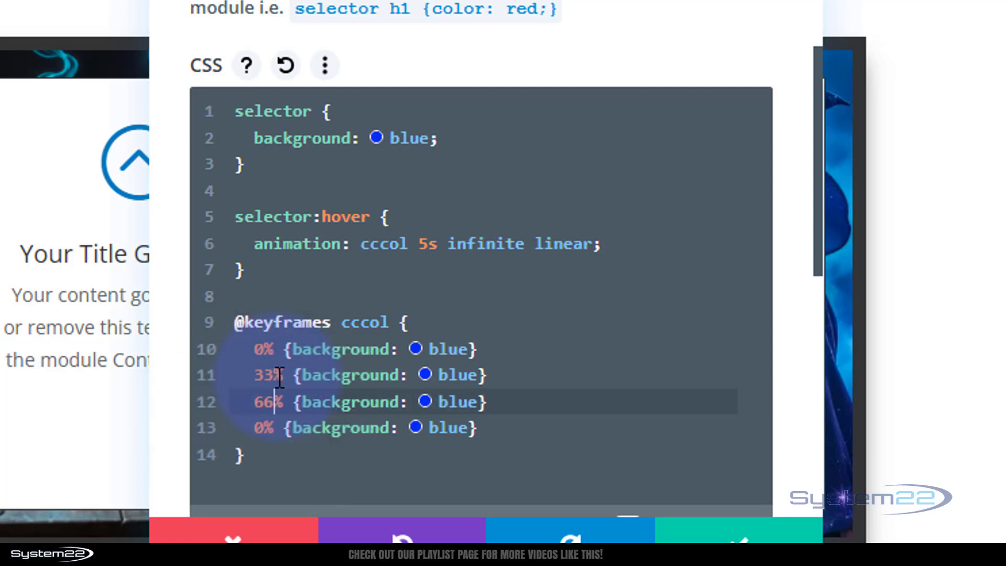
pyautogui.click(254, 424)
pyautogui.write('10')
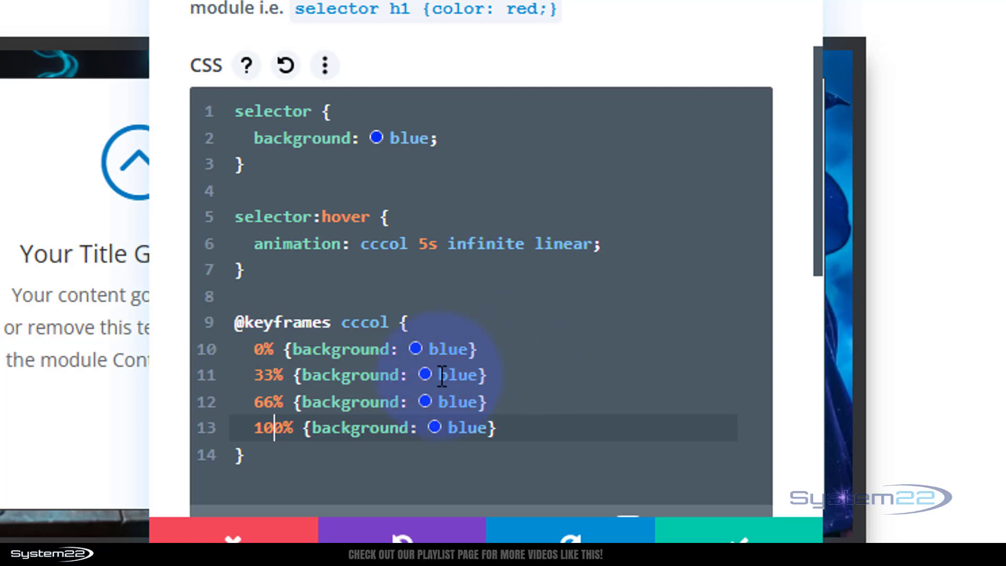
# Step: Set the 33% keyframe's background to purple and the 66% keyframe's background to red
pyautogui.moveTo(438, 376); pyautogui.dragTo(481, 375)
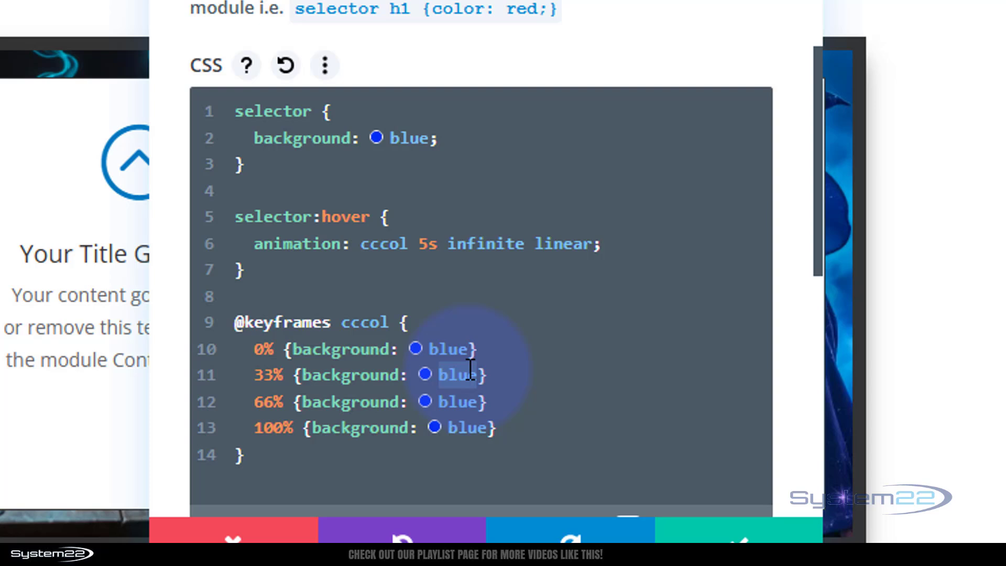
pyautogui.write('purple')
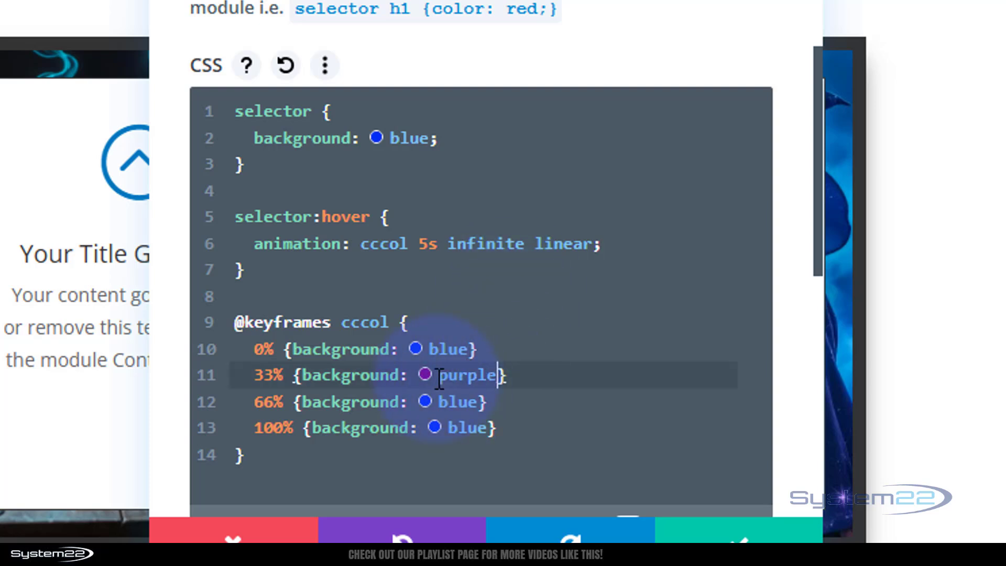
pyautogui.moveTo(438, 402); pyautogui.dragTo(478, 408)
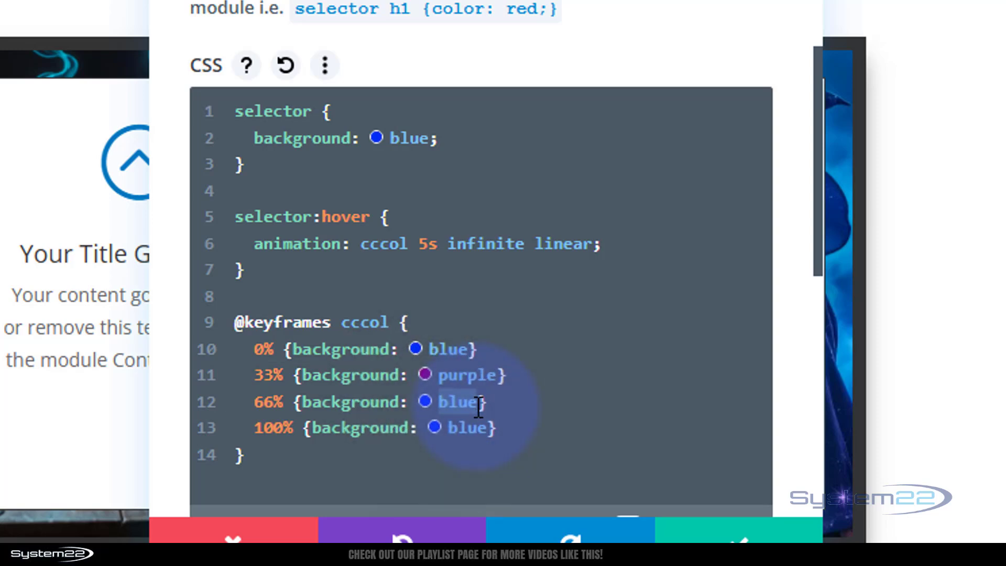
pyautogui.write('red')
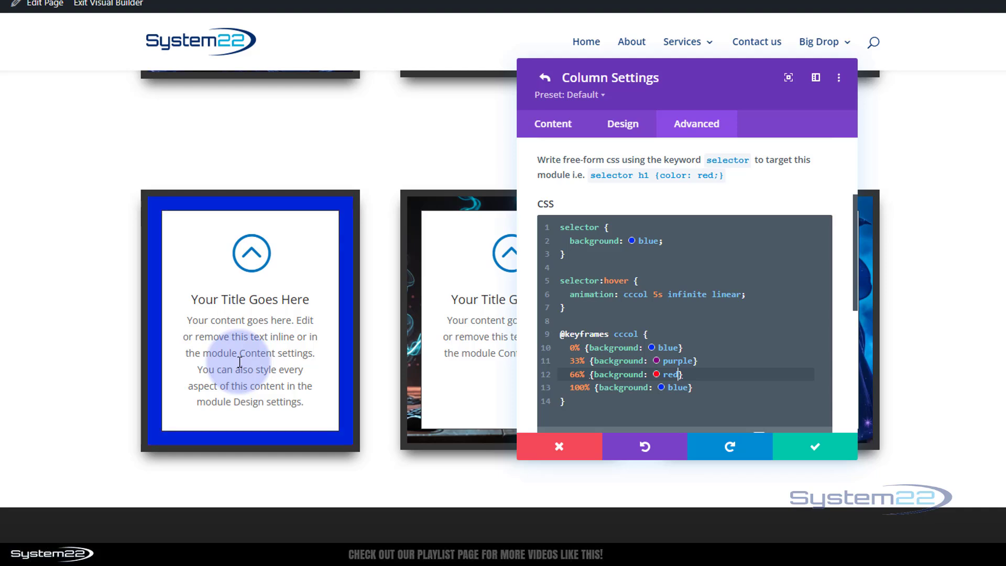
# Step: Try hover animation durations of 2s and 10s, and set the duration back to 5s
pyautogui.click(654, 295)
pyautogui.moveTo(654, 296); pyautogui.dragTo(659, 295)
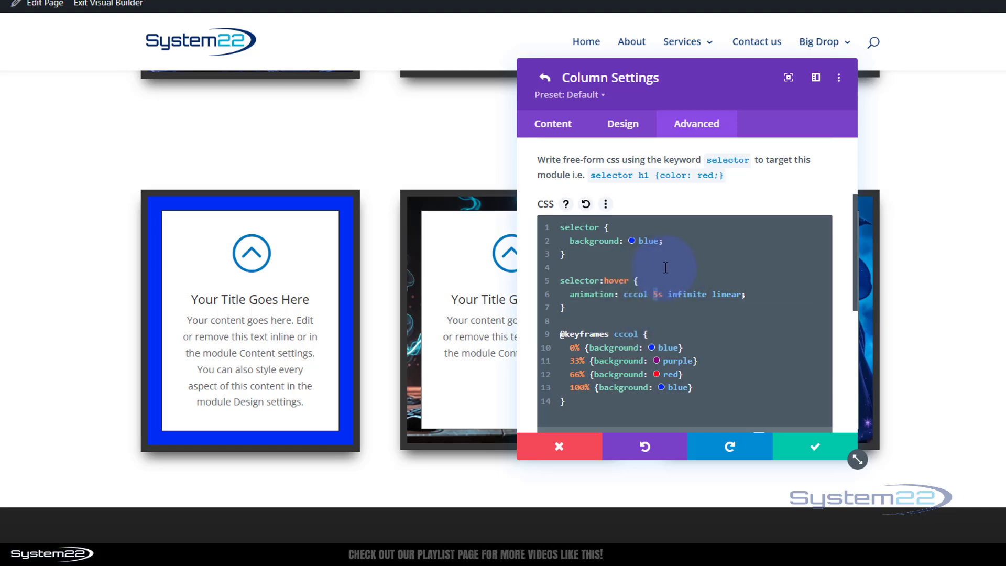
pyautogui.write('2')
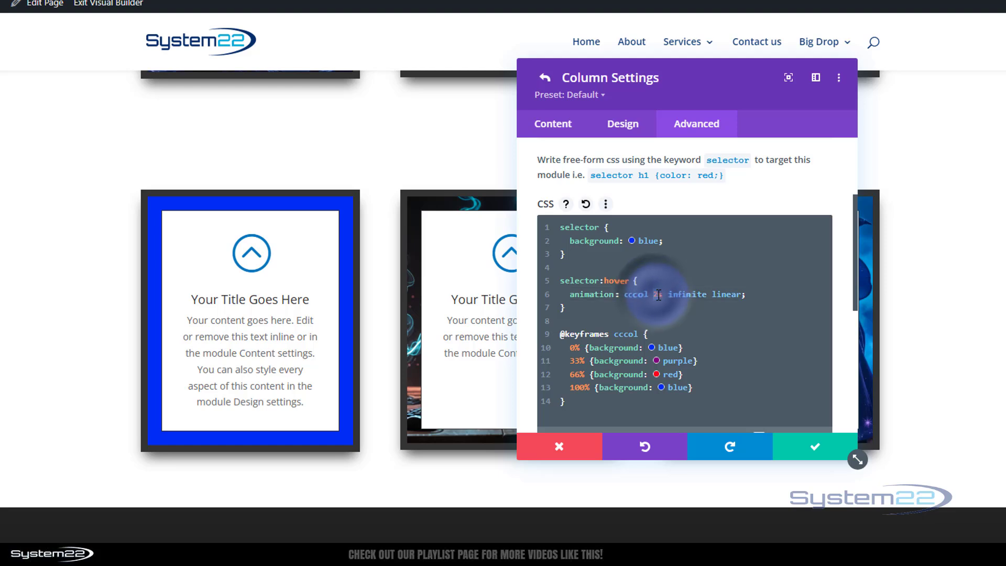
pyautogui.write('10')
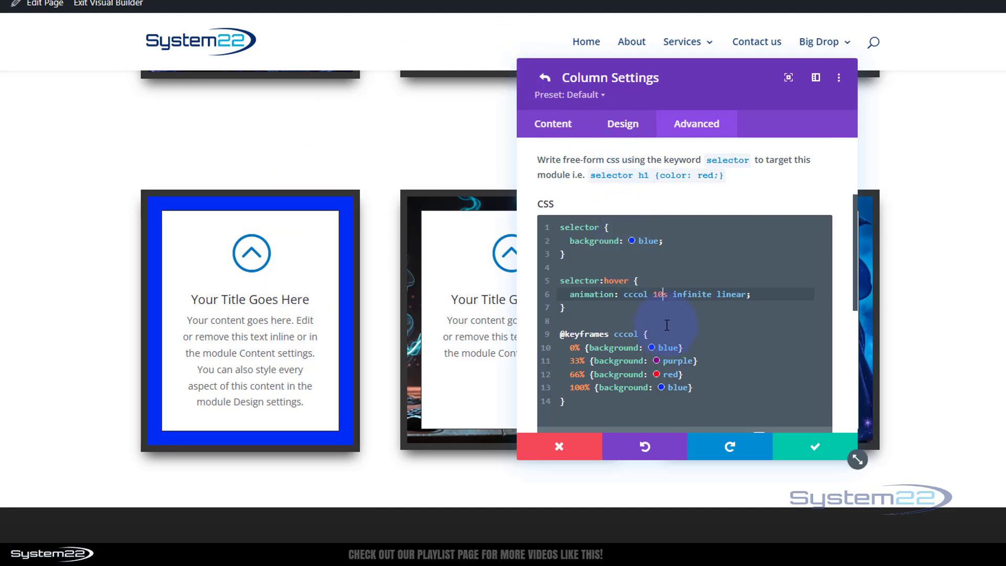
pyautogui.moveTo(654, 294); pyautogui.dragTo(664, 294)
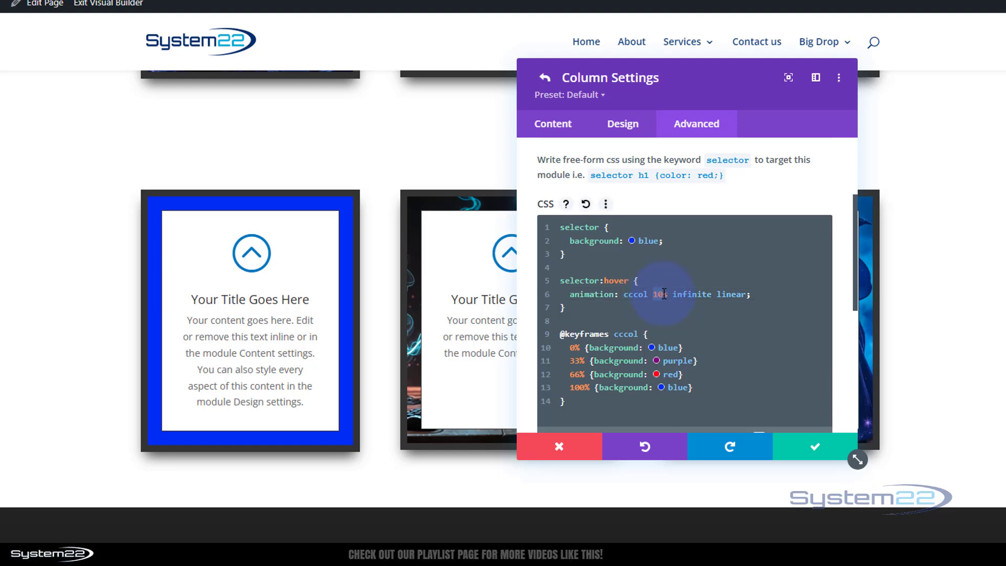
pyautogui.write('5')
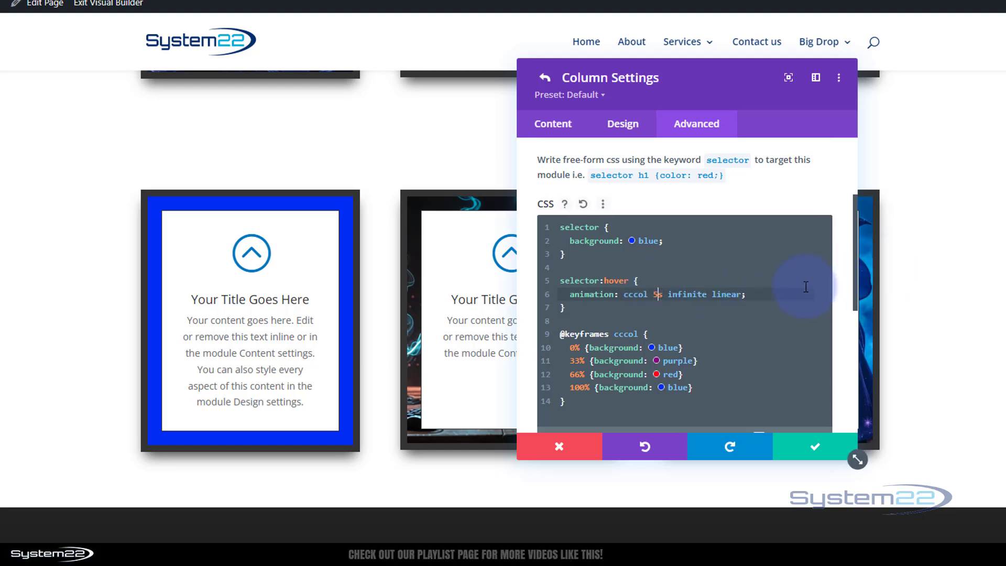
pyautogui.click(784, 289)
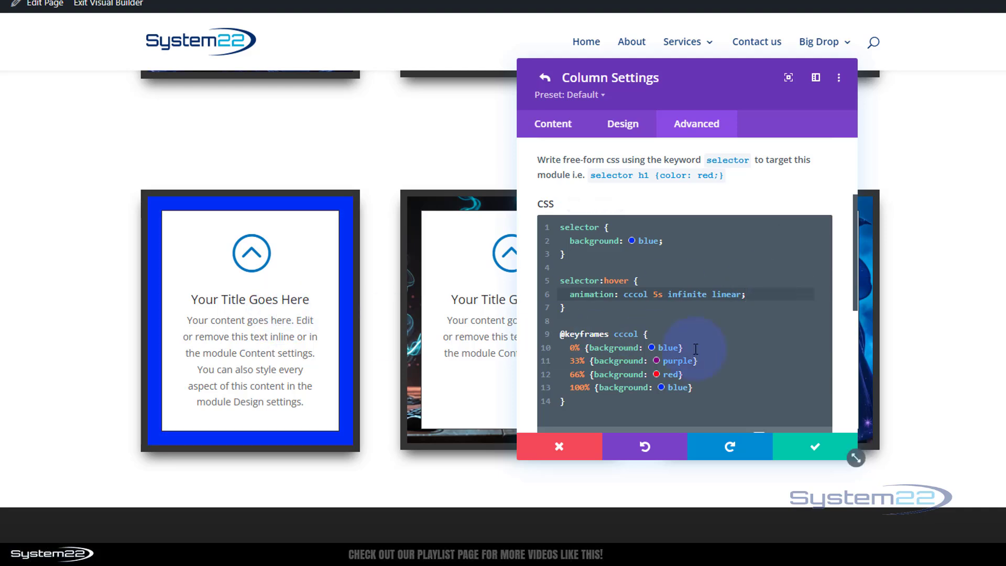
pyautogui.click(749, 358)
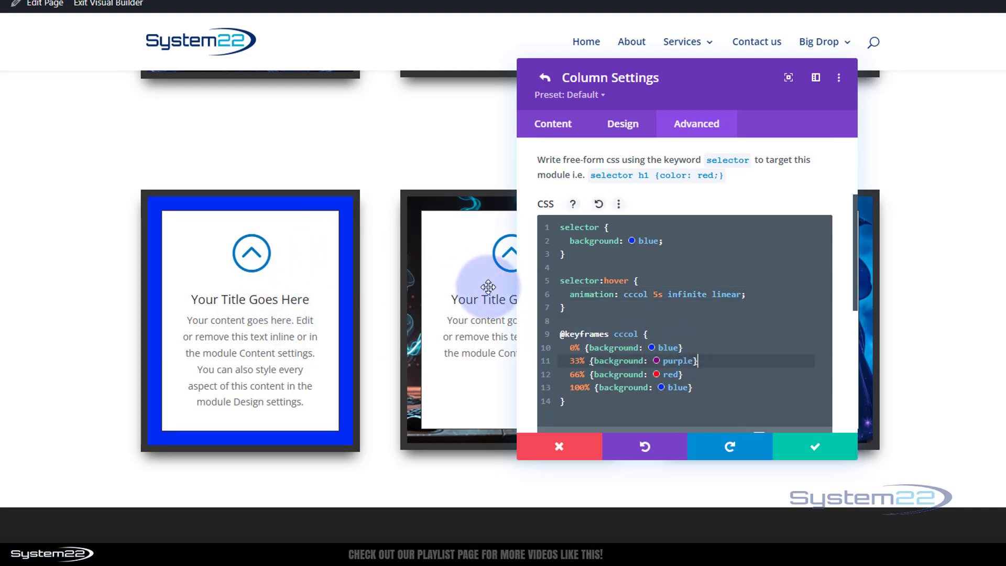
# Step: Save the first column's settings and extend its styles to all columns throughout this row
pyautogui.moveTo(746, 82); pyautogui.dragTo(834, 77)
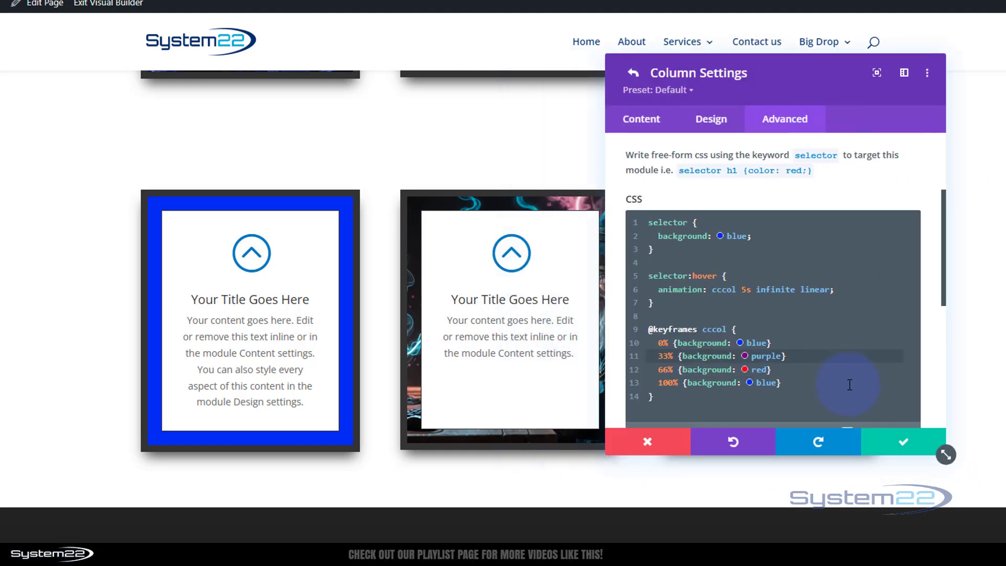
pyautogui.click(899, 449)
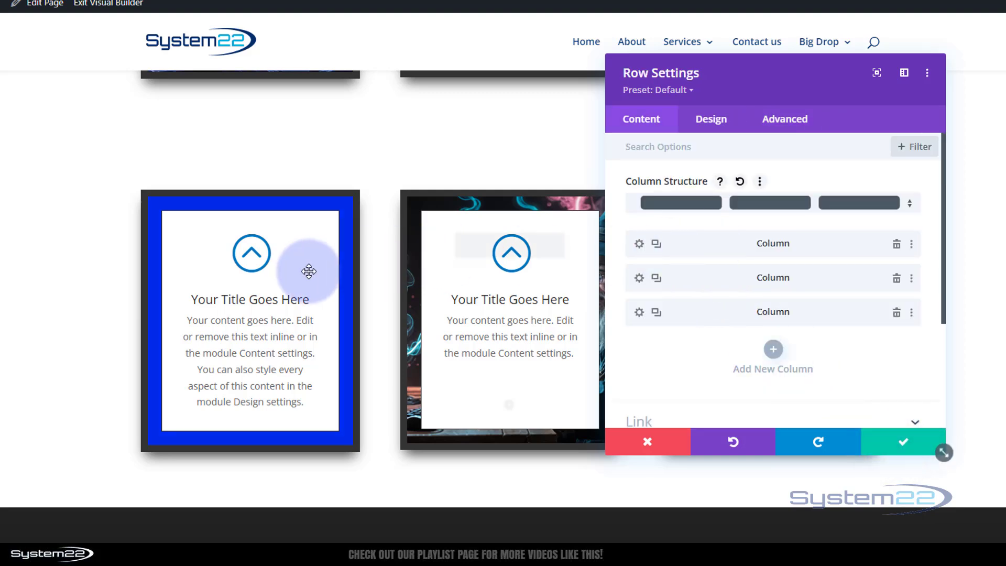
pyautogui.rightClick(738, 251)
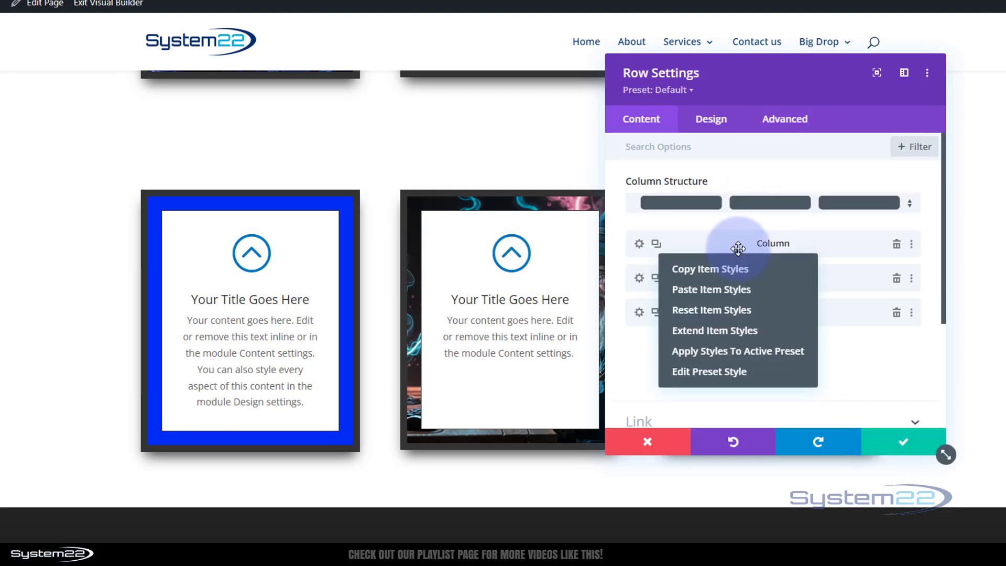
pyautogui.click(739, 339)
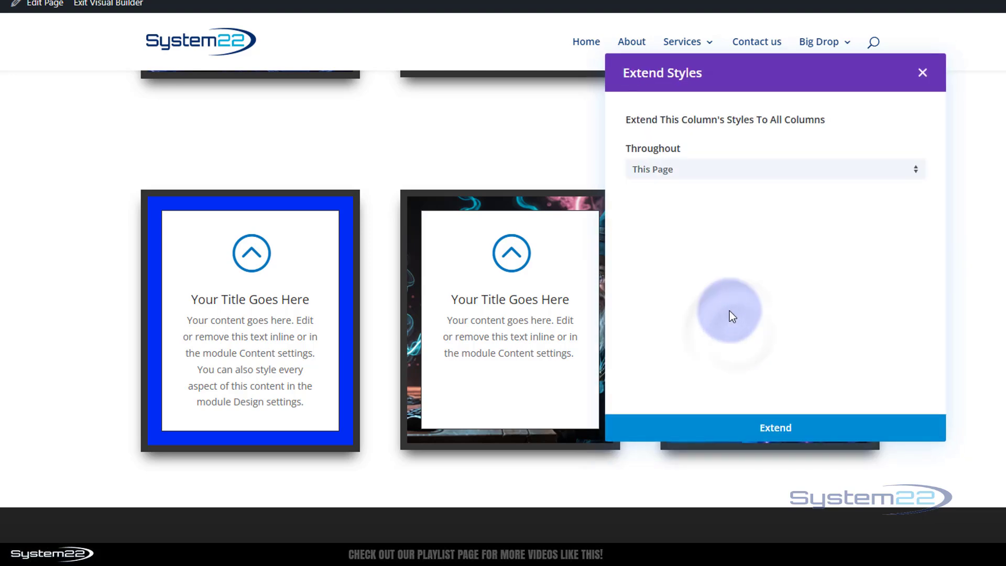
pyautogui.click(743, 175)
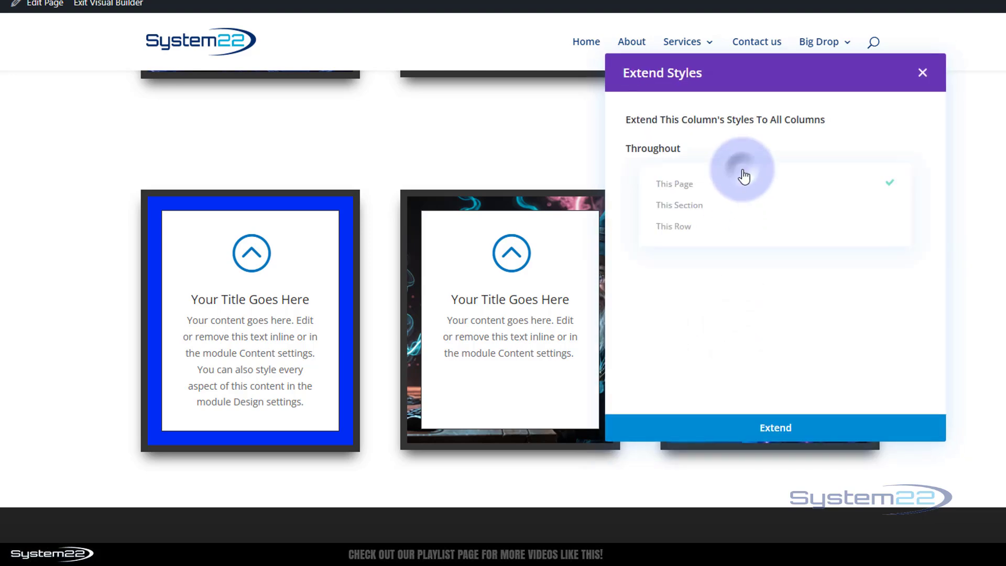
pyautogui.click(685, 227)
pyautogui.click(780, 428)
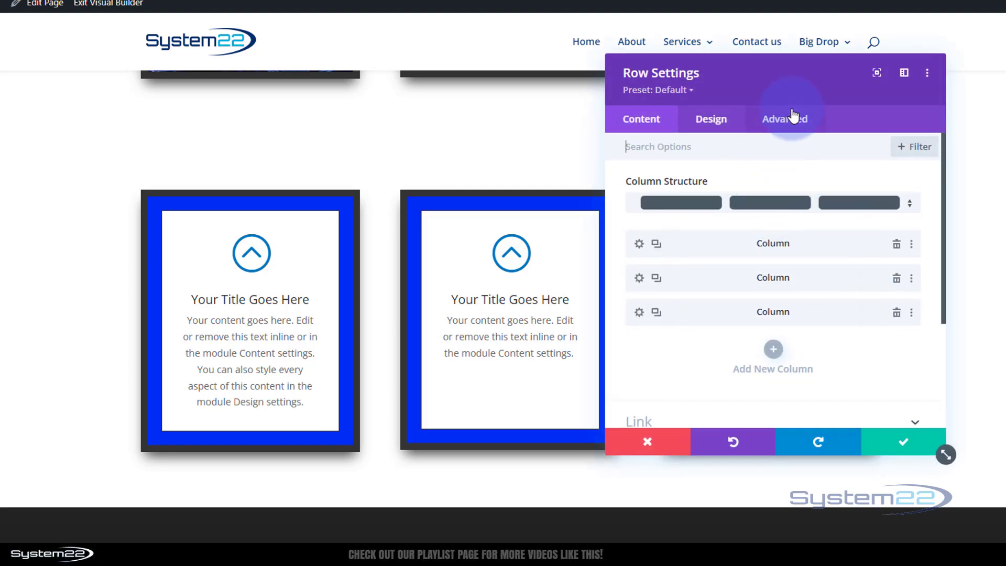
# Step: Check the styled cards in the row and inspect the second column's background colour and image settings
pyautogui.moveTo(701, 99); pyautogui.dragTo(181, 107)
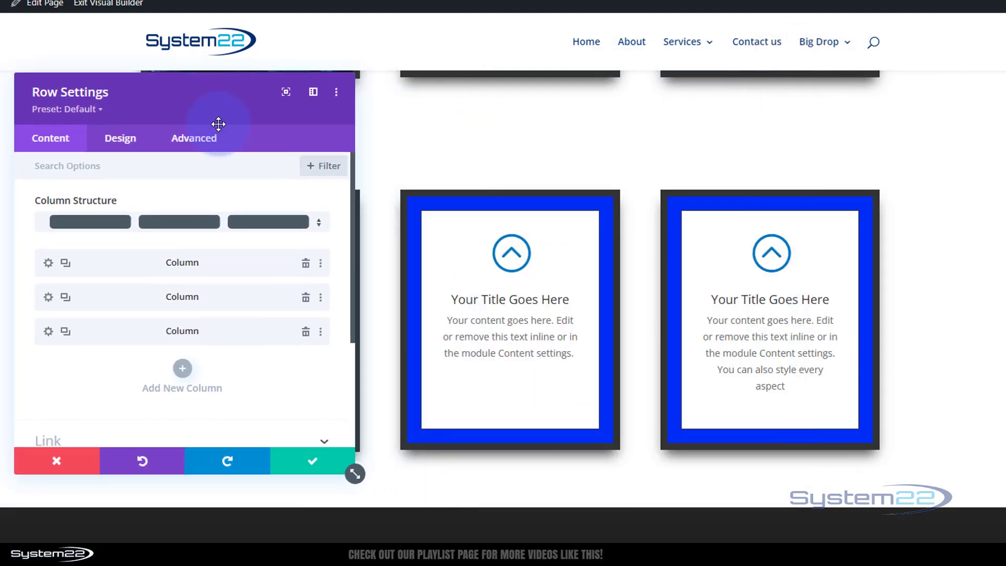
pyautogui.click(500, 365)
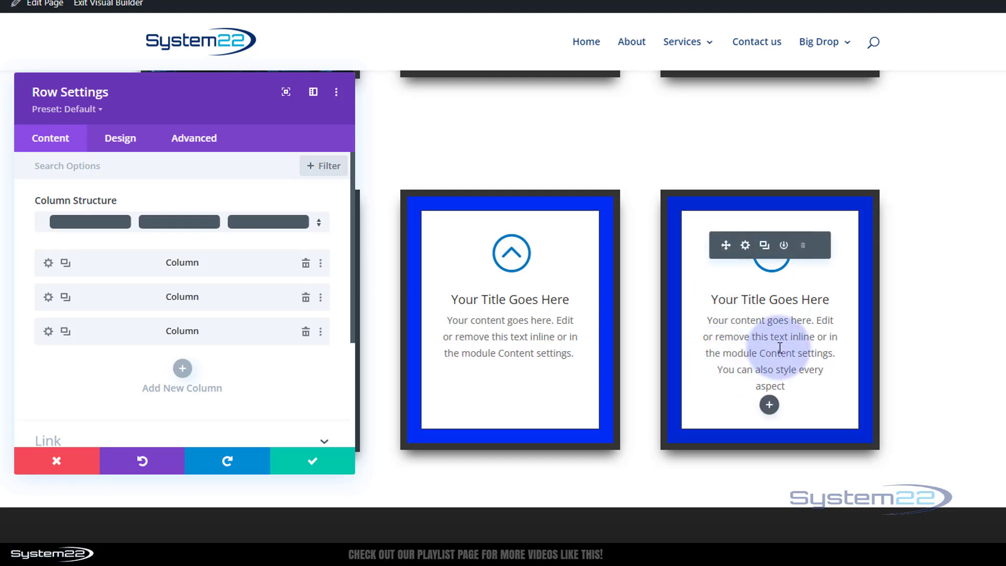
pyautogui.click(45, 301)
pyautogui.click(139, 352)
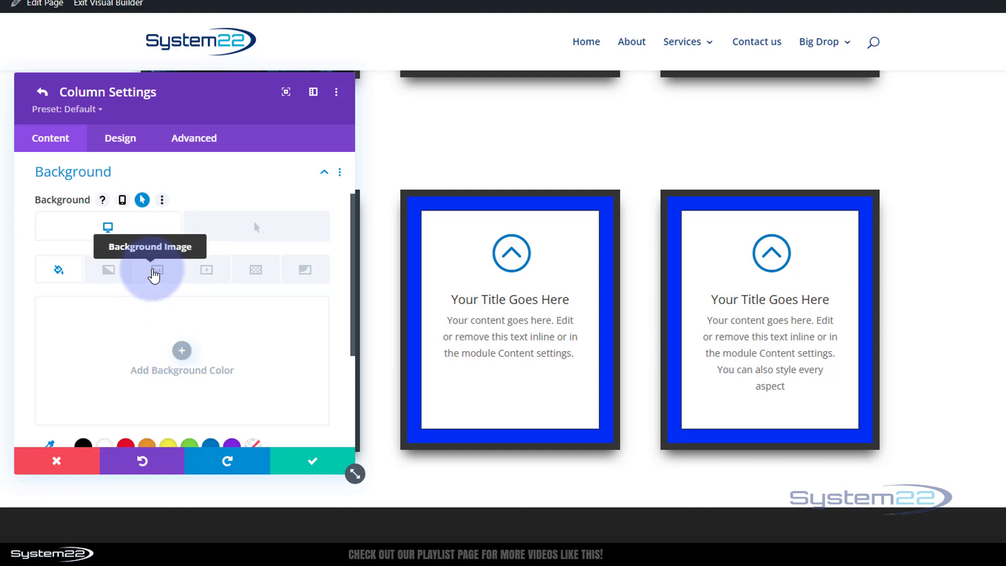
pyautogui.click(156, 268)
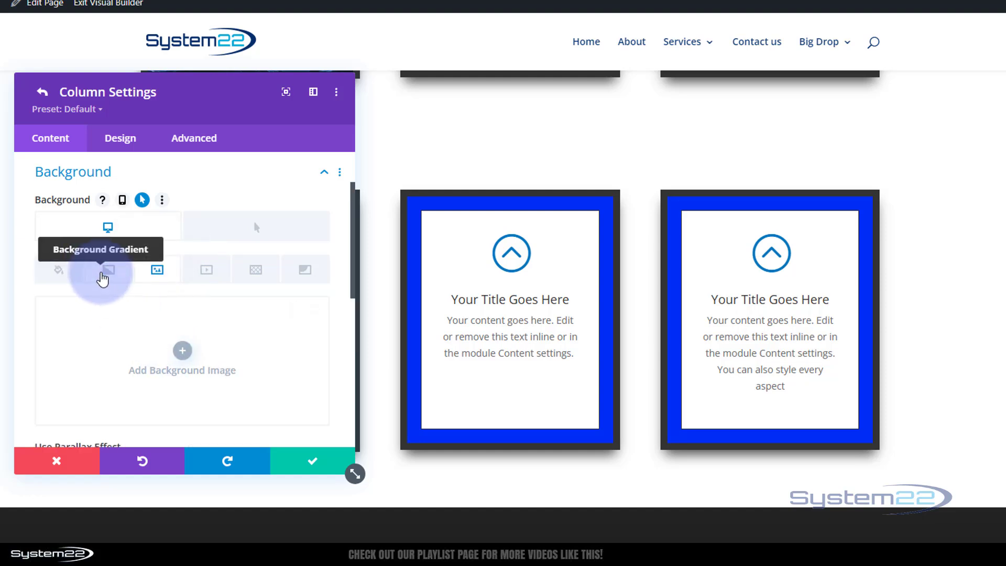
# Step: Check the third column's hover background settings, and close the column and row settings with the changes saved
pyautogui.scroll(2, 107, 293)
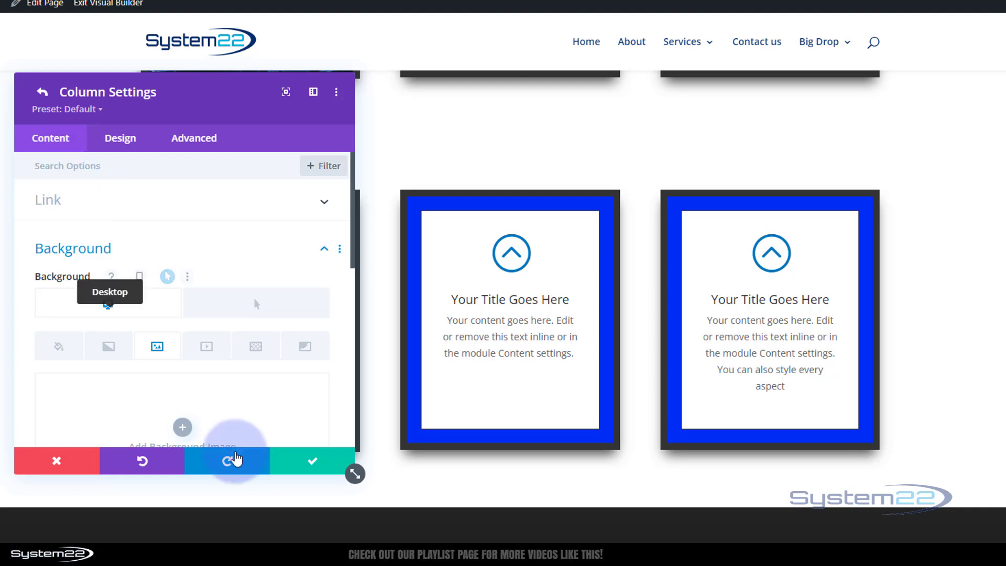
pyautogui.click(296, 459)
pyautogui.click(49, 332)
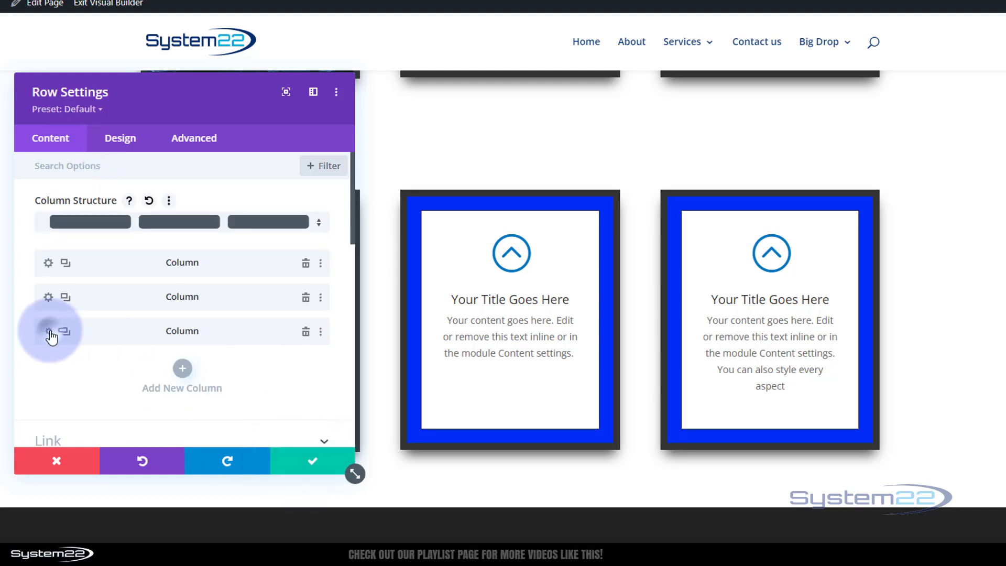
pyautogui.scroll(-2, 168, 407)
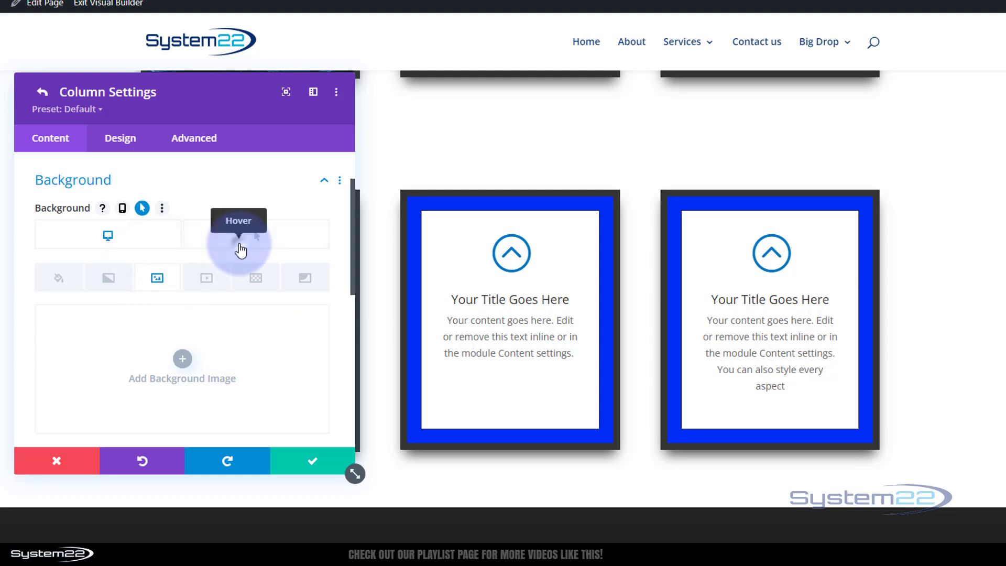
pyautogui.click(247, 241)
pyautogui.click(318, 460)
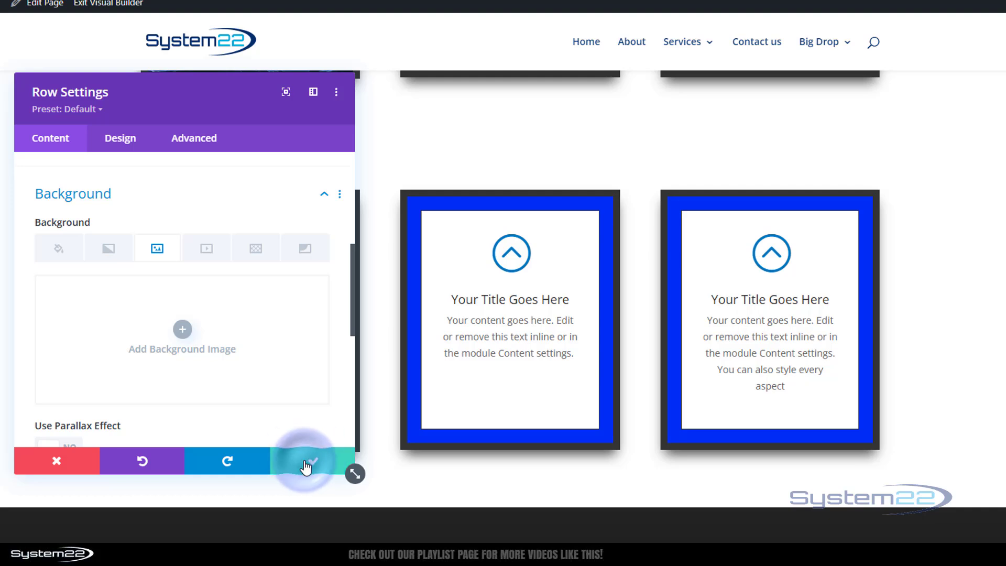
pyautogui.click(306, 466)
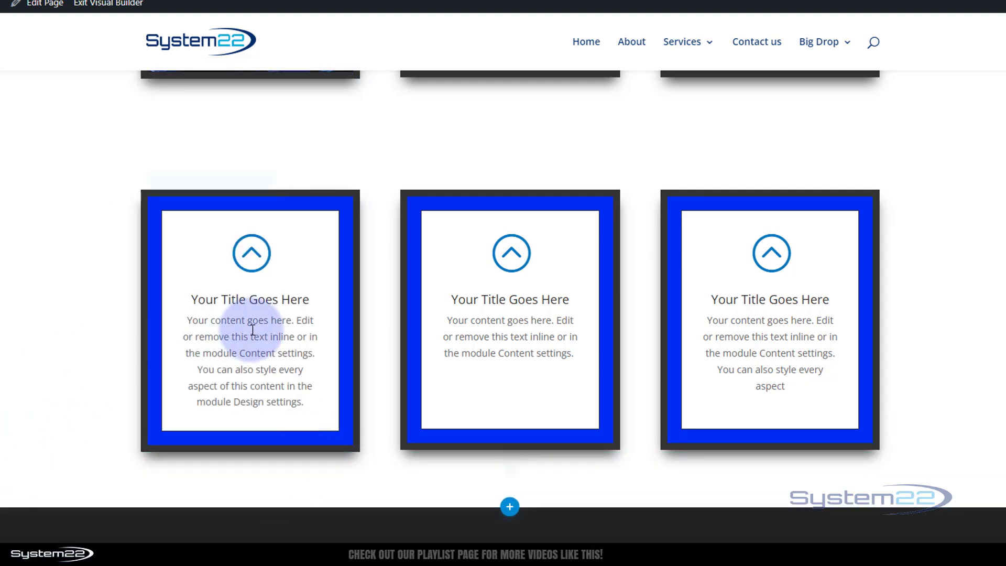
# Step: Preview the hover animation on the blue-framed cards and review the other card sections on the page
pyautogui.moveTo(253, 330)
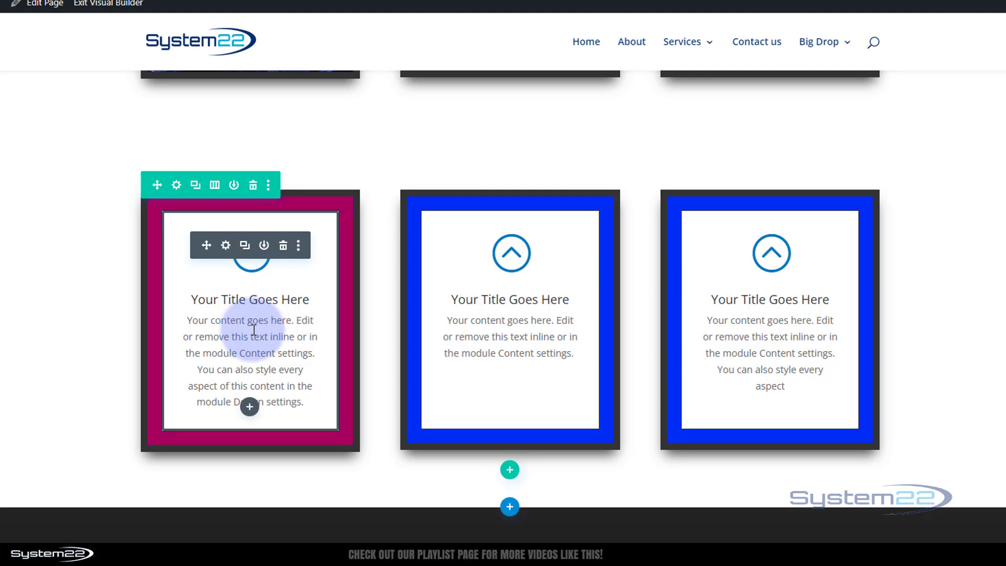
pyautogui.moveTo(494, 353)
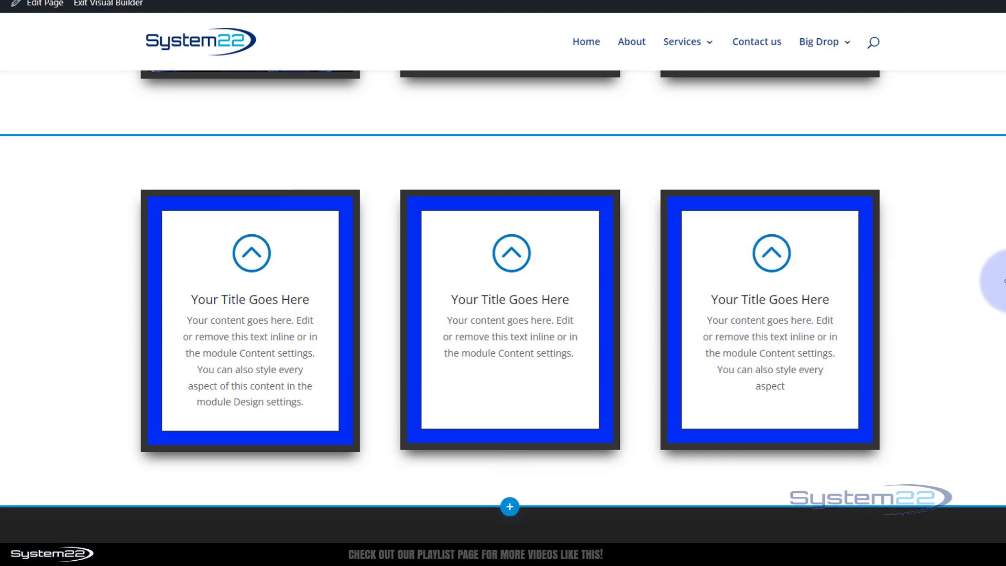
pyautogui.scroll(15, 1005, 281)
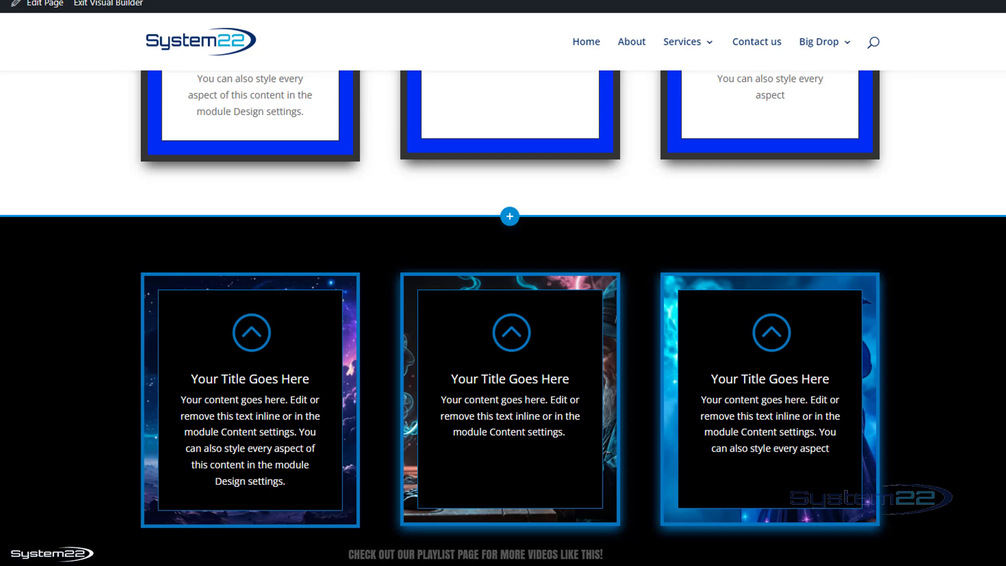
pyautogui.scroll(-15, 503, 306)
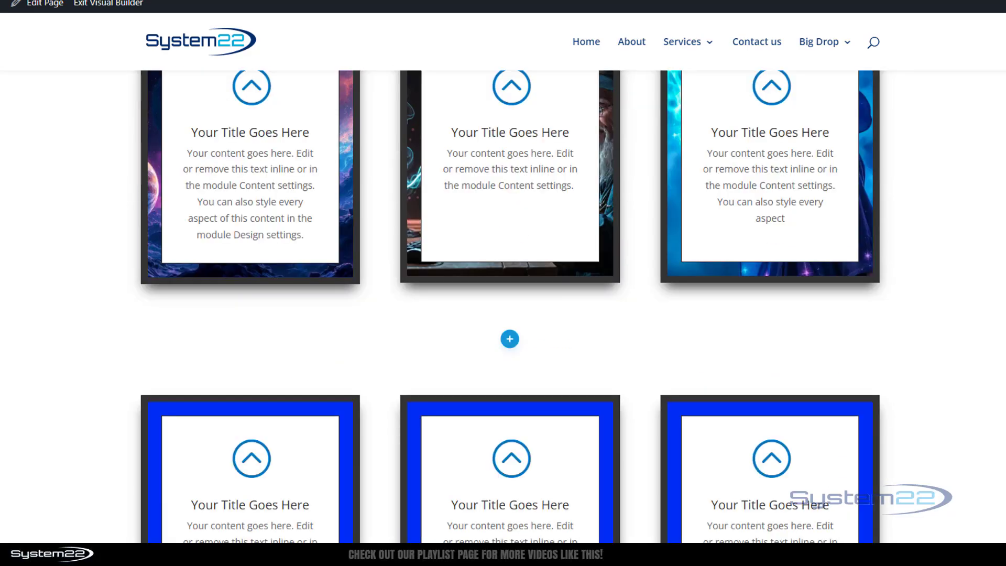
pyautogui.scroll(1, 600, 199)
# Step: Duplicate the section containing the three blue-framed cards
pyautogui.scroll(-6, 599, 200)
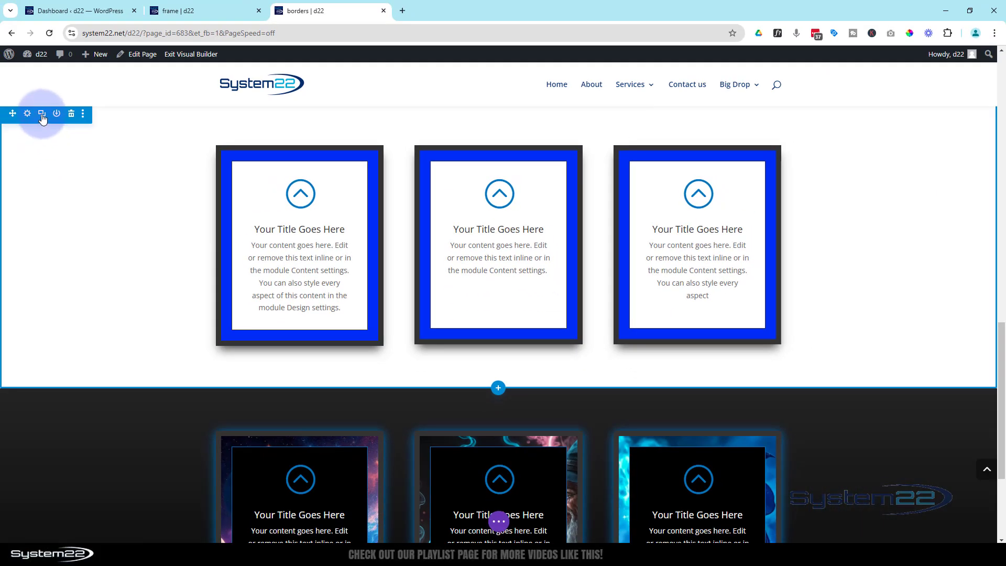
pyautogui.click(42, 114)
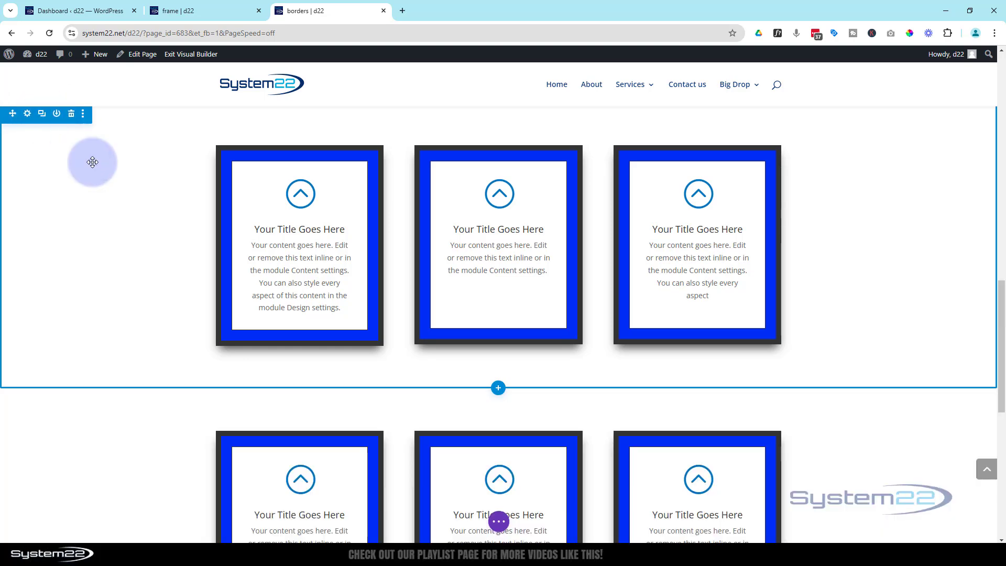
pyautogui.scroll(-5, 92, 163)
pyautogui.scroll(1, 117, 206)
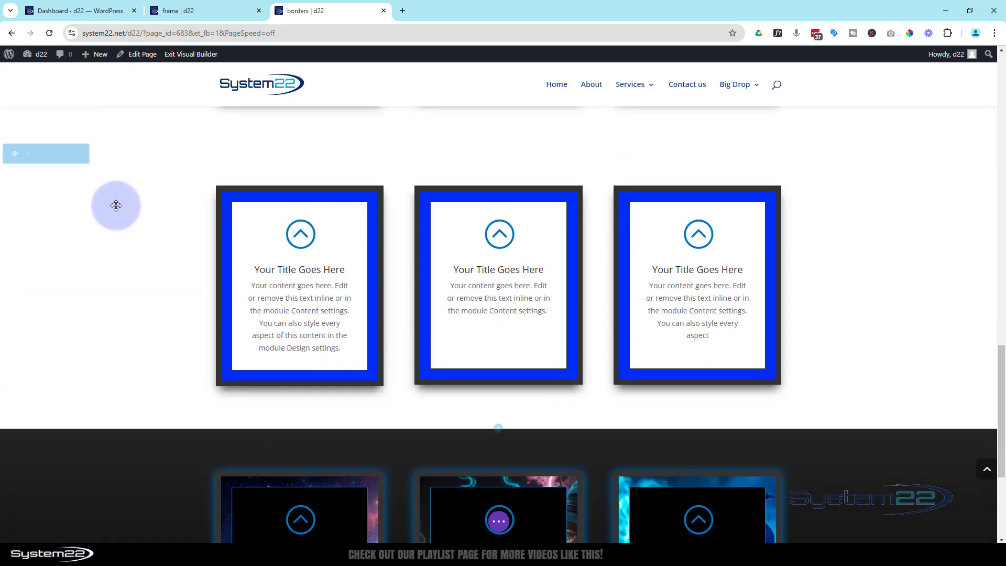
pyautogui.scroll(2, 117, 206)
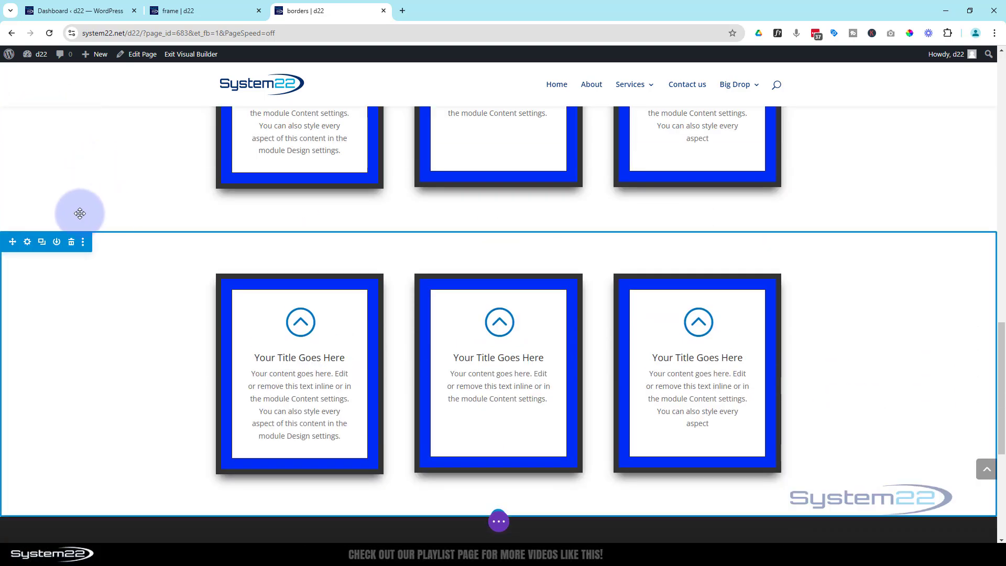
# Step: Set the lower duplicated section's background colour to black and save the section settings
pyautogui.click(27, 243)
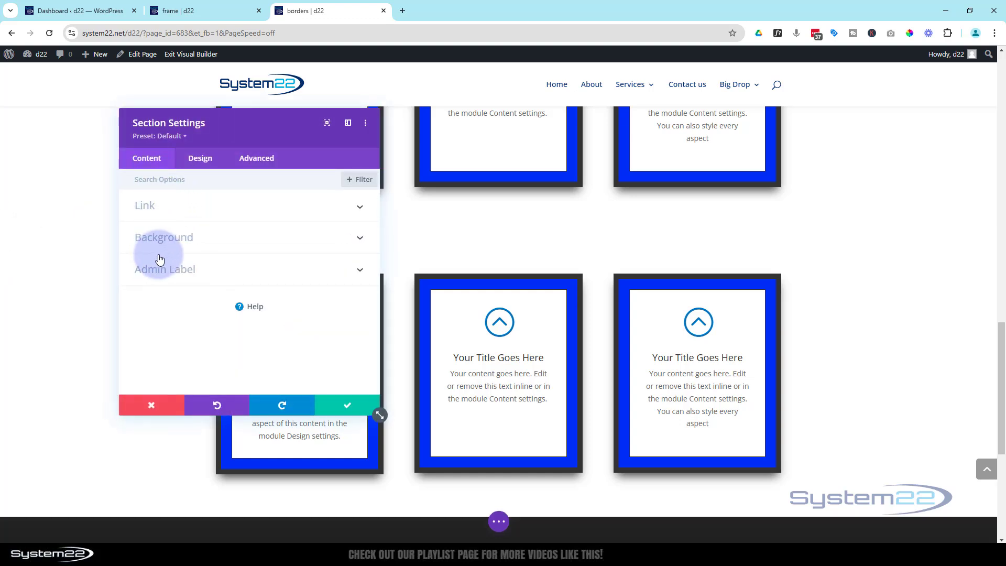
pyautogui.click(167, 236)
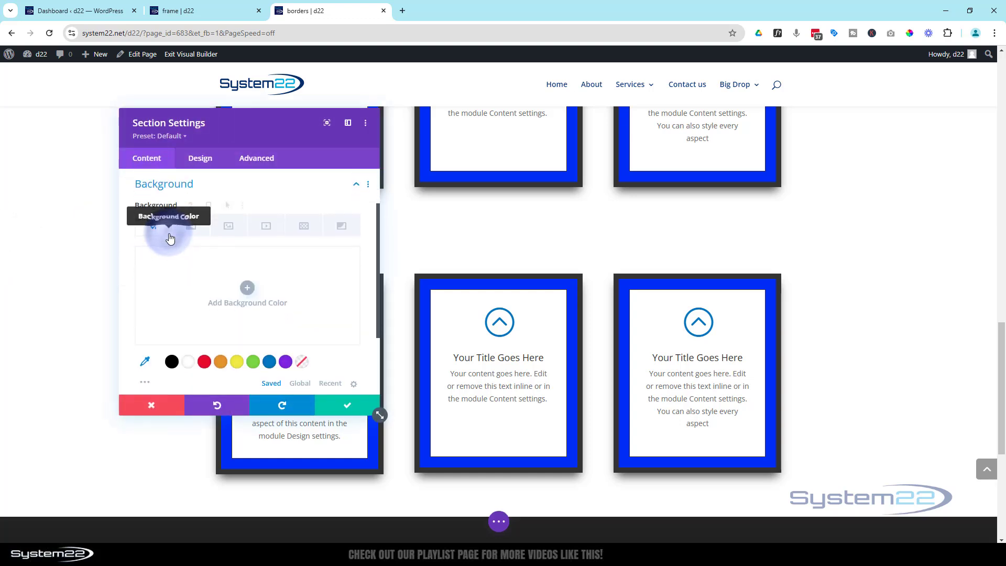
pyautogui.click(171, 363)
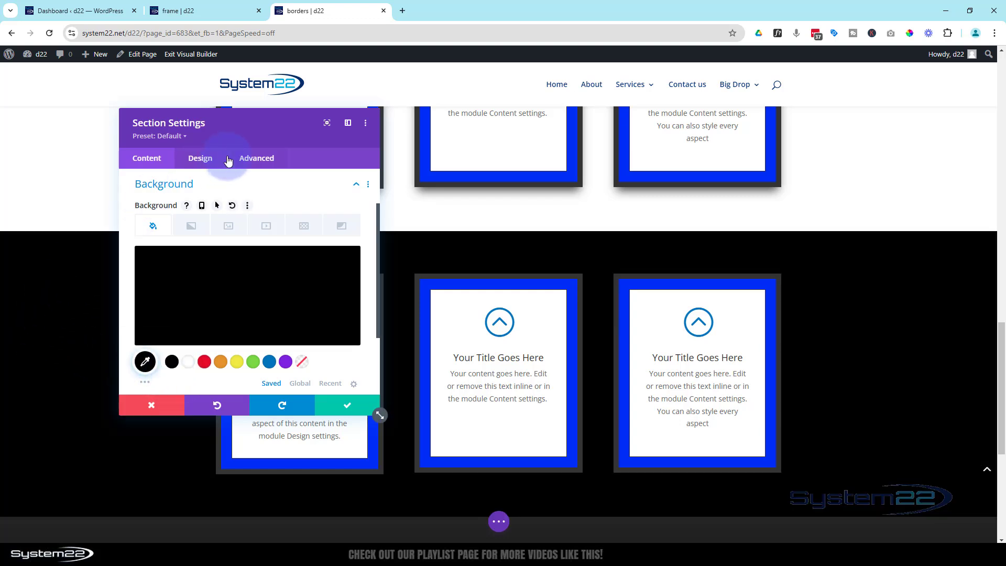
pyautogui.click(347, 406)
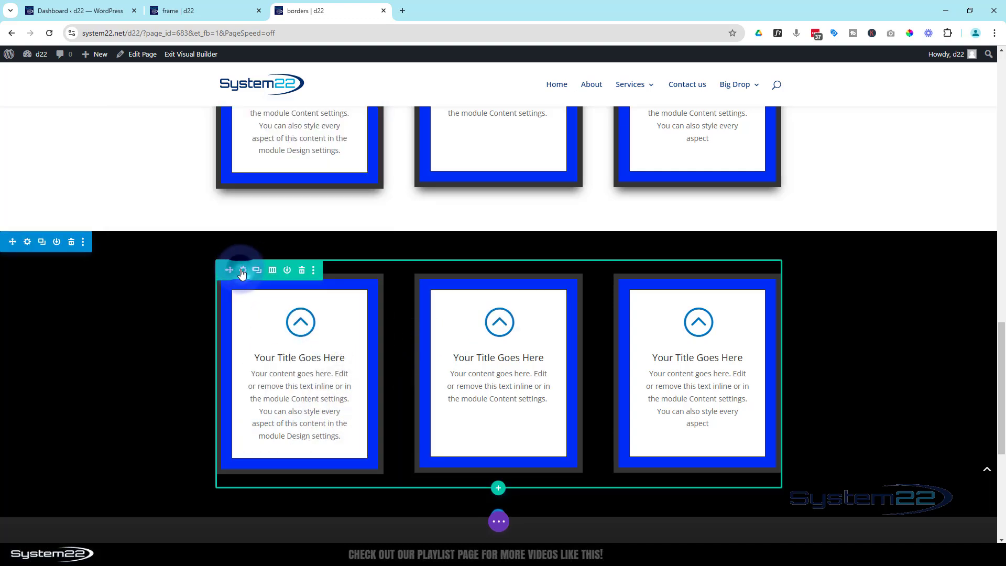
# Step: In the free-form CSS of the black section's first column, replace the selector rule's background property with border-color, keeping the value blue
pyautogui.click(243, 271)
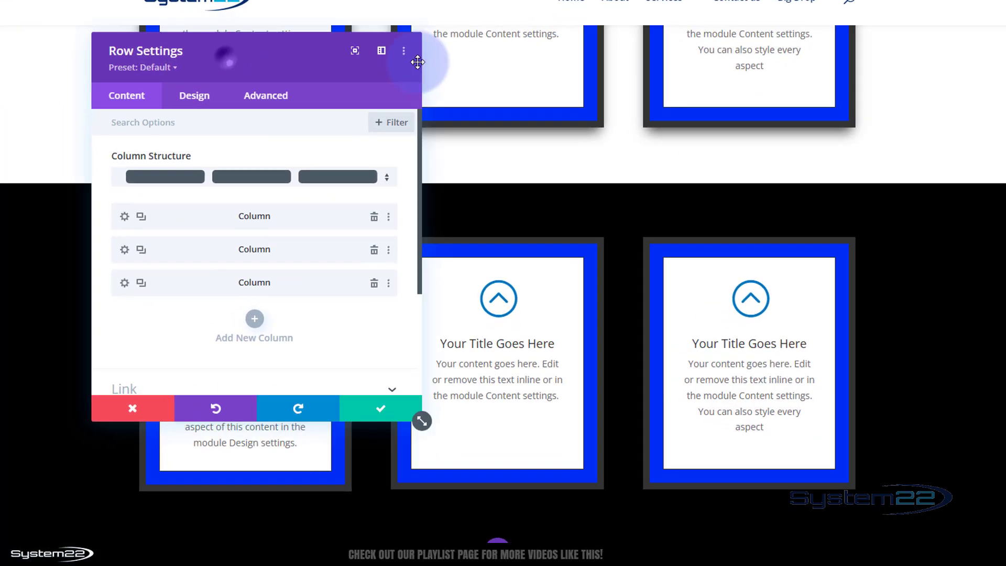
pyautogui.moveTo(418, 62); pyautogui.dragTo(652, 95)
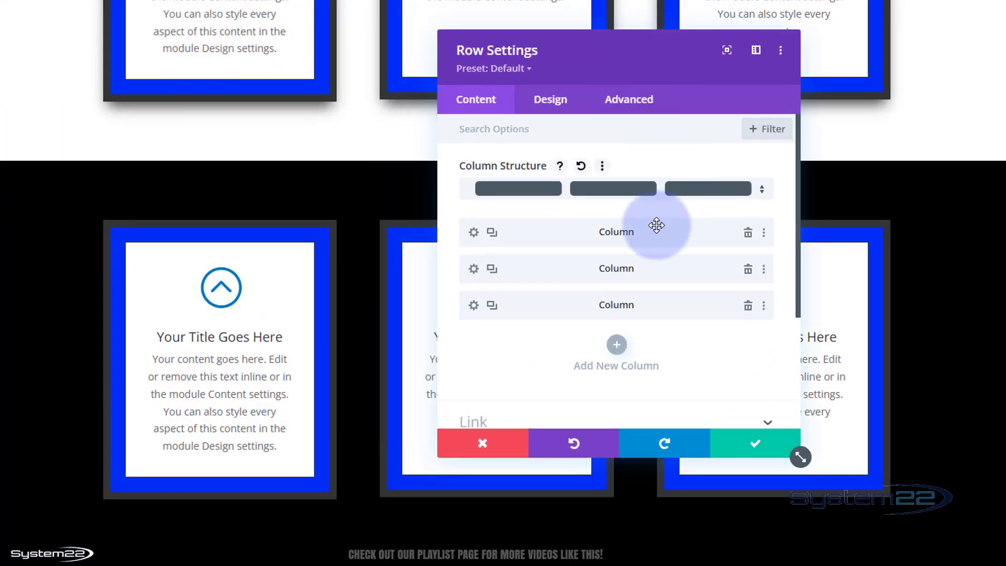
pyautogui.click(475, 233)
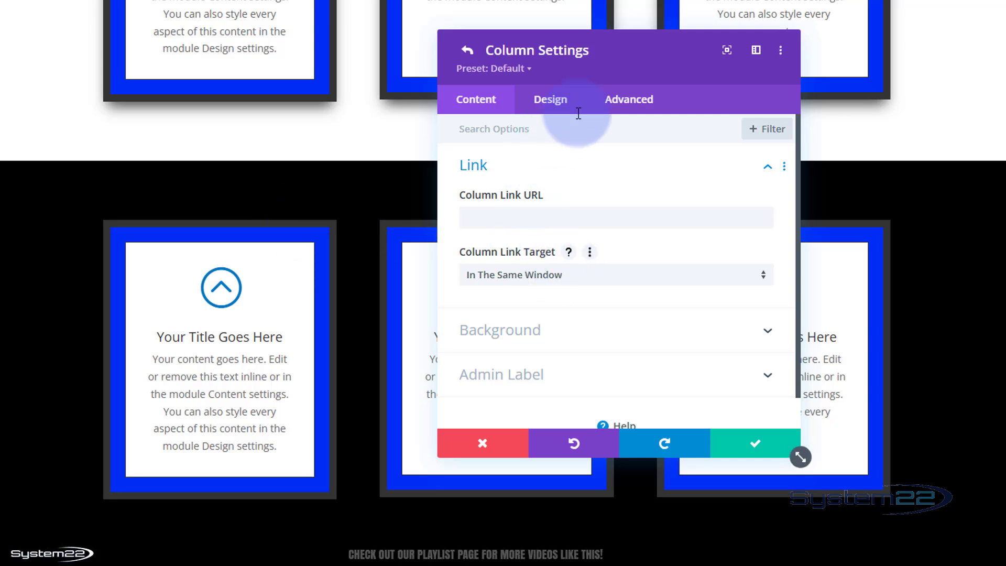
pyautogui.click(631, 107)
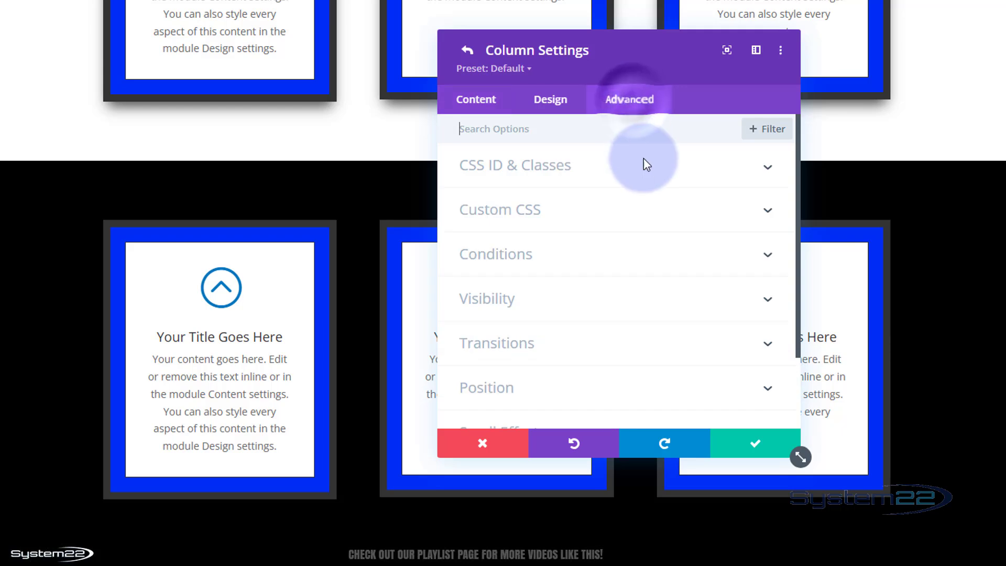
pyautogui.click(649, 214)
pyautogui.scroll(-2, 683, 344)
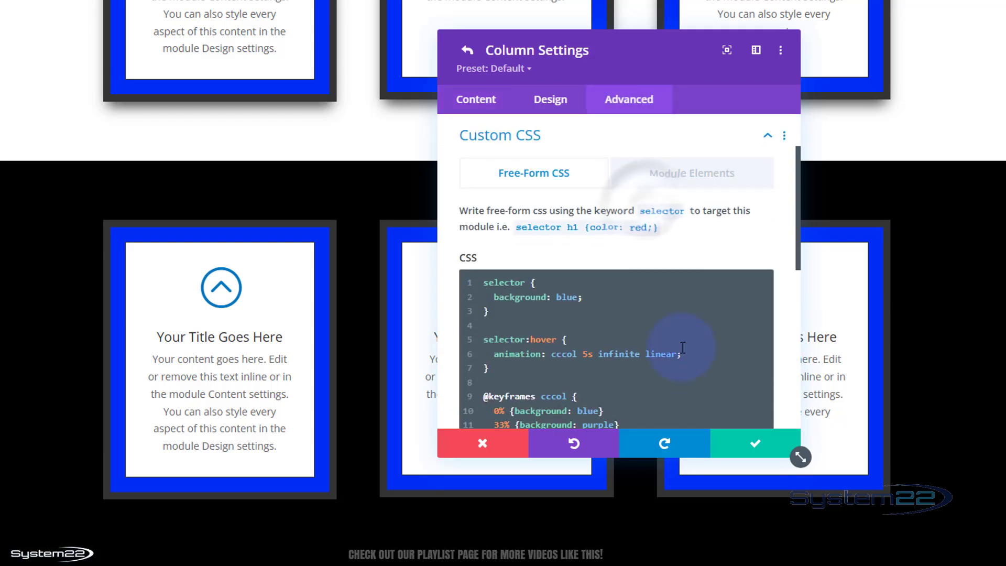
pyautogui.scroll(-2, 681, 344)
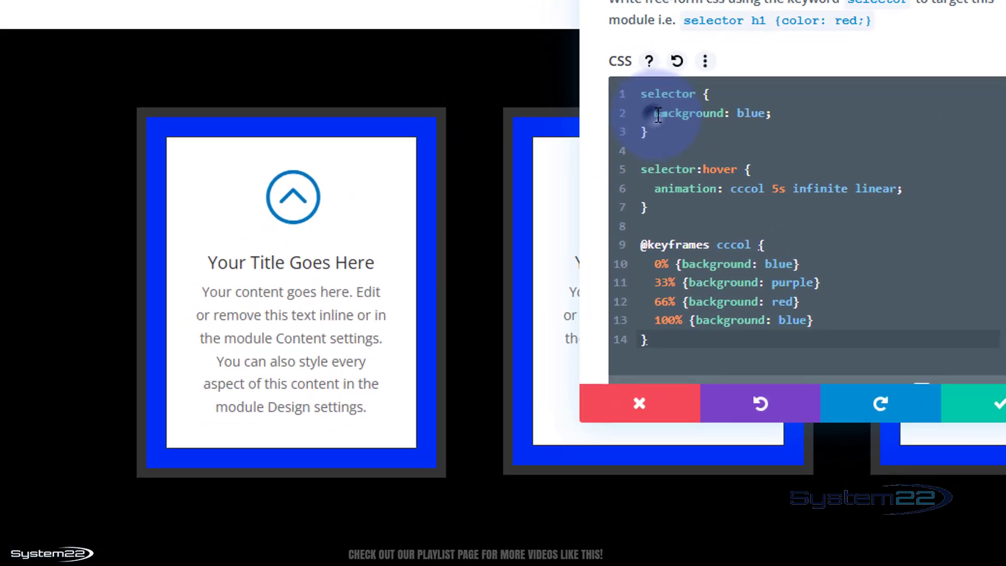
pyautogui.moveTo(655, 114); pyautogui.dragTo(726, 114)
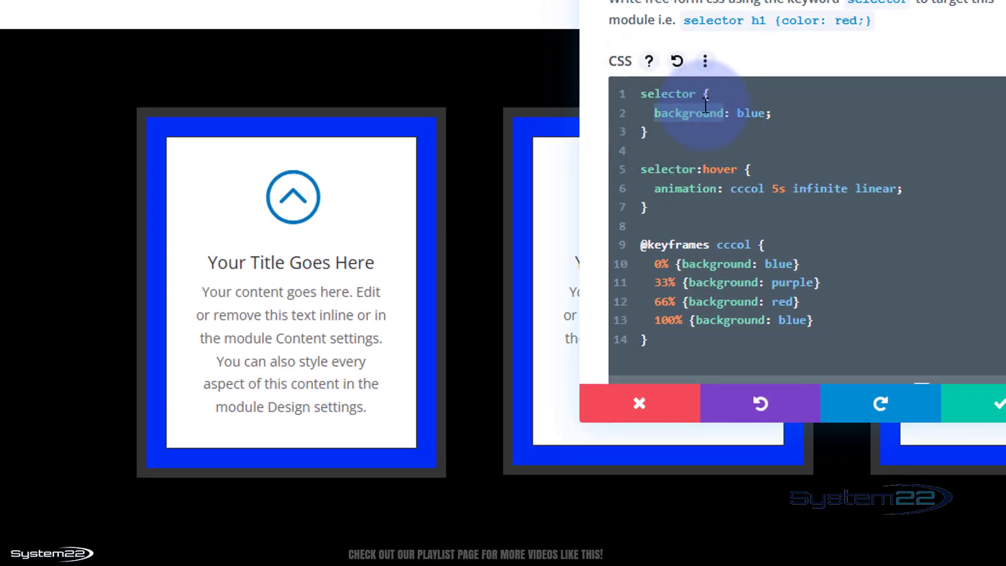
pyautogui.write('border')
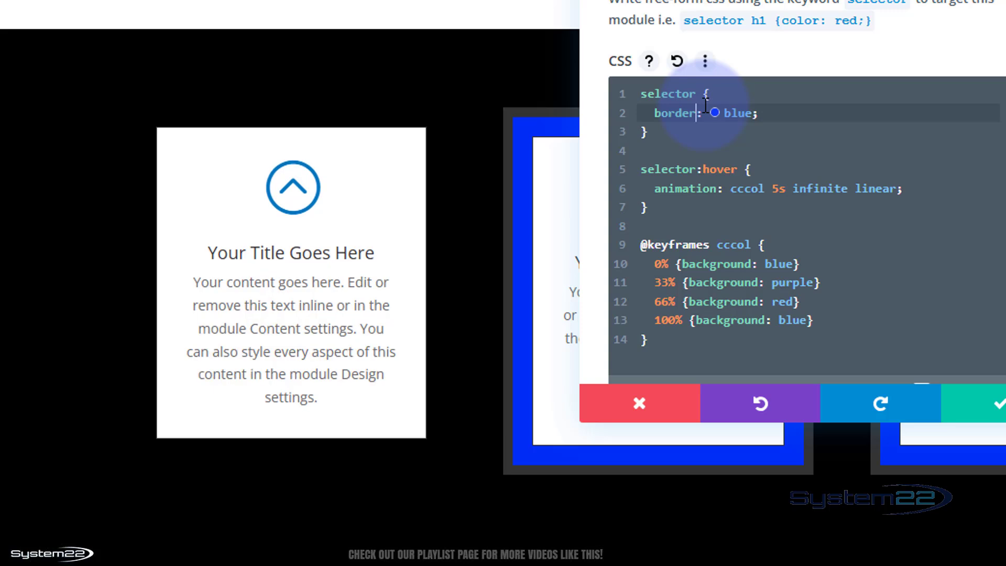
pyautogui.write('-colo')
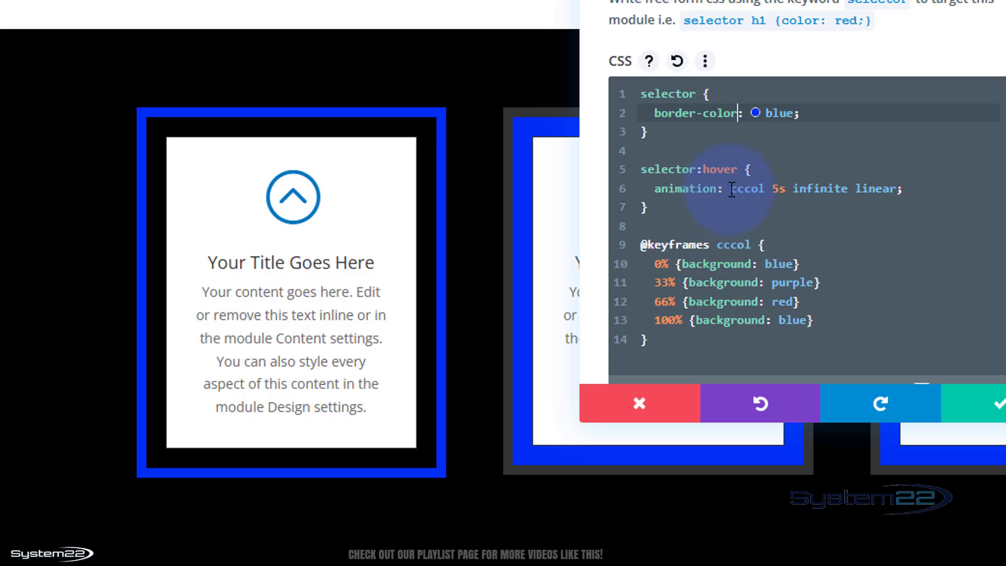
# Step: Rename the keyframes and the hover rule's animation reference to ccbord
pyautogui.doubleClick(732, 244)
pyautogui.write('ccbord')
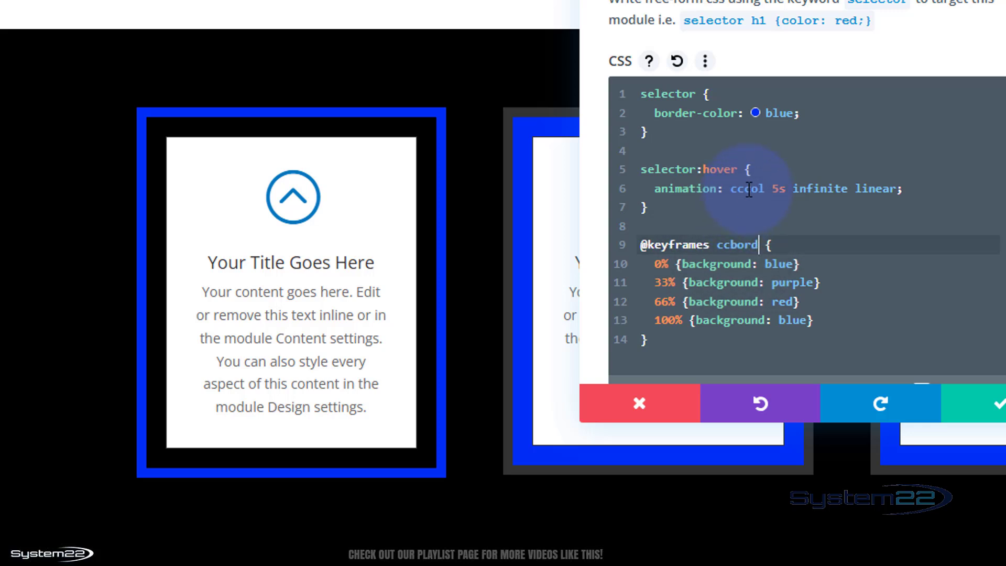
pyautogui.doubleClick(746, 190)
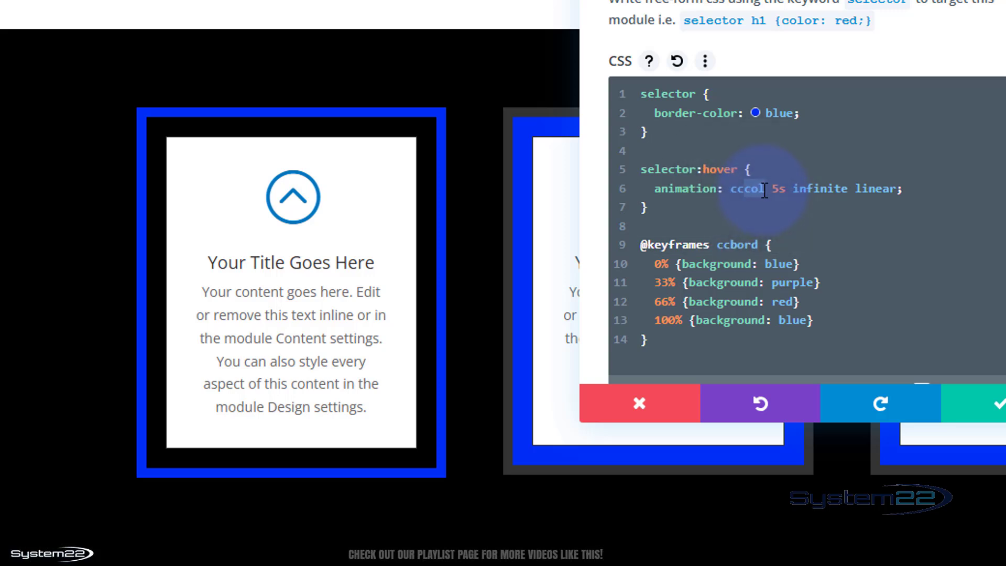
pyautogui.write('ccbord')
# Step: Replace the background property with border-color in the 0%, 33%, 66% and 100% lines of the ccbord keyframes
pyautogui.scroll(-2, 870, 225)
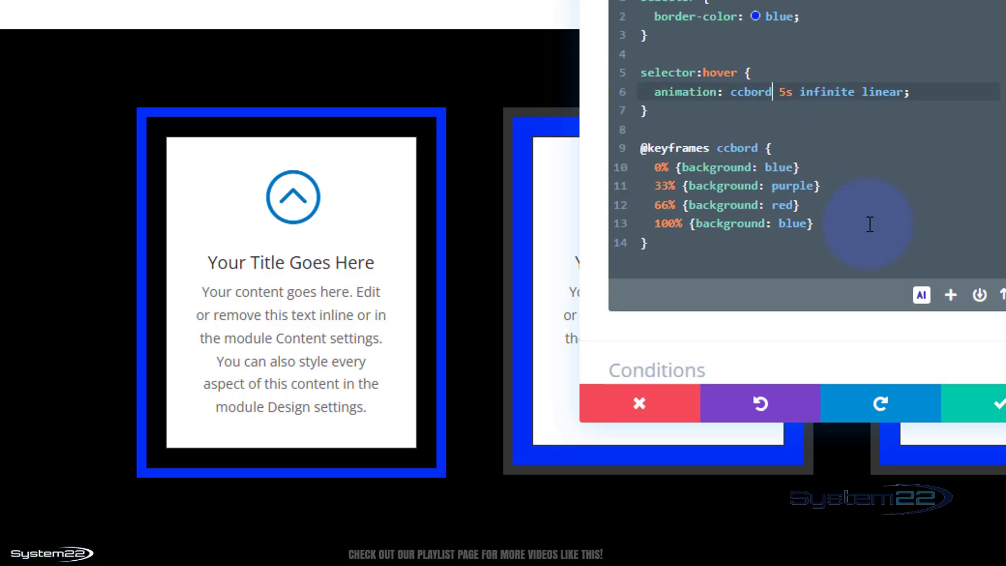
pyautogui.moveTo(655, 16); pyautogui.dragTo(739, 22)
pyautogui.hotkey('ctrl', 'c')
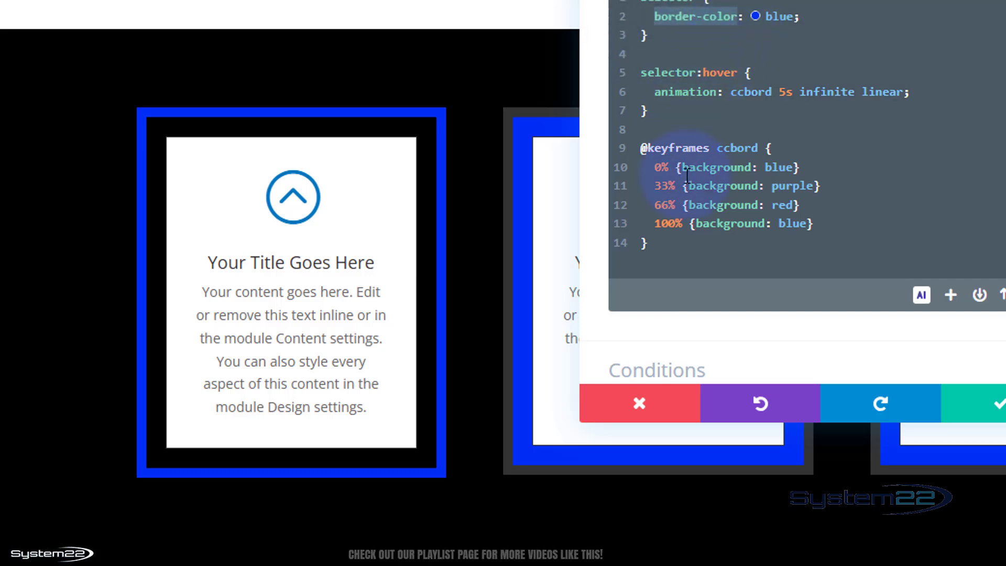
pyautogui.moveTo(685, 175); pyautogui.dragTo(751, 167)
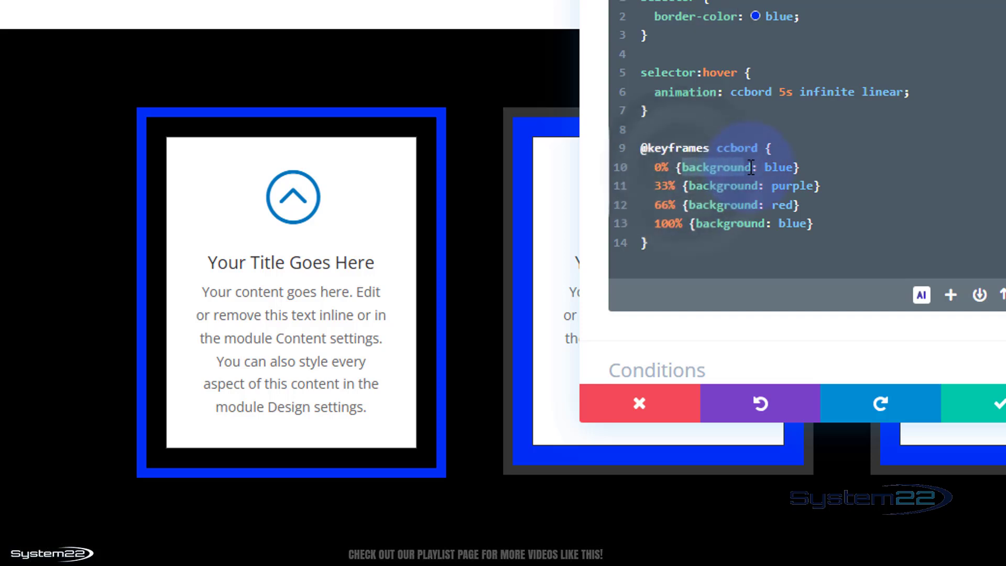
pyautogui.hotkey('ctrl', 'v')
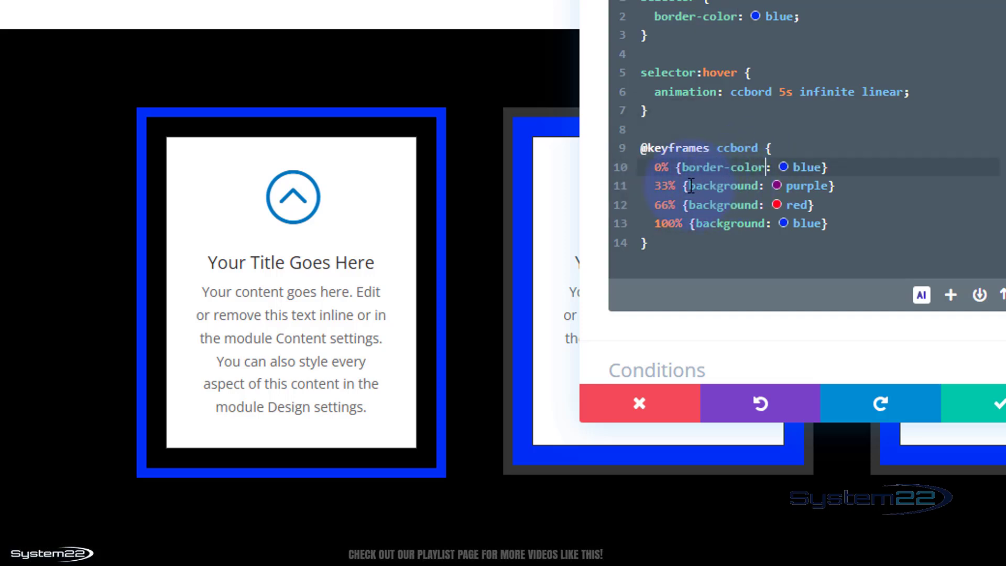
pyautogui.moveTo(690, 186); pyautogui.dragTo(759, 185)
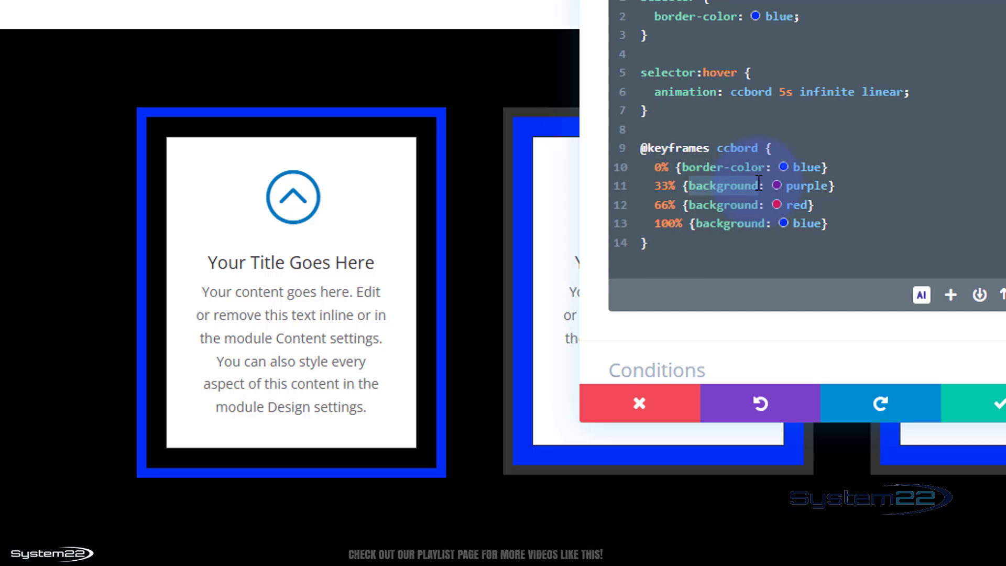
pyautogui.hotkey('ctrl', 'v')
pyautogui.moveTo(691, 205); pyautogui.dragTo(759, 205)
pyautogui.hotkey('ctrl', 'v')
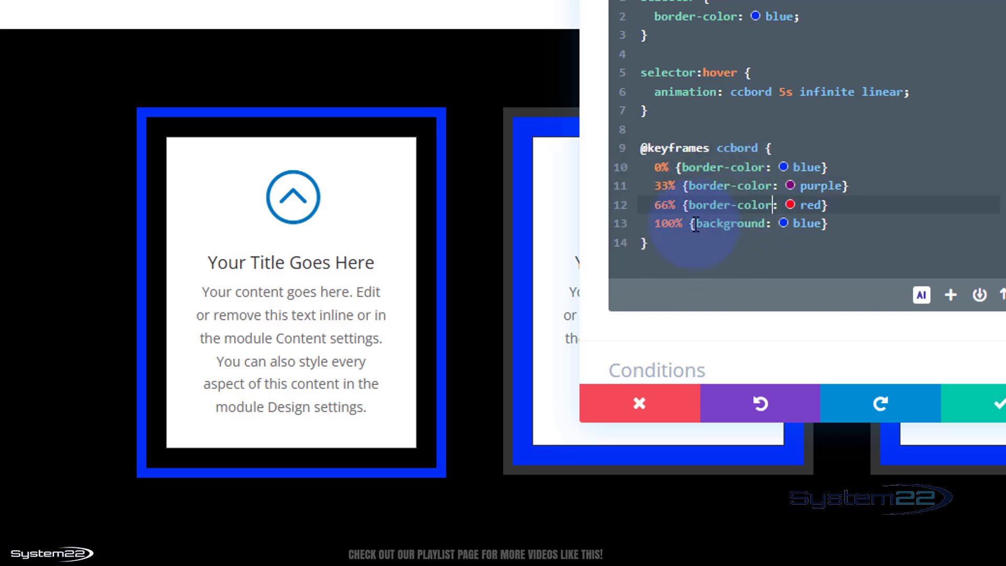
pyautogui.moveTo(696, 223); pyautogui.dragTo(767, 226)
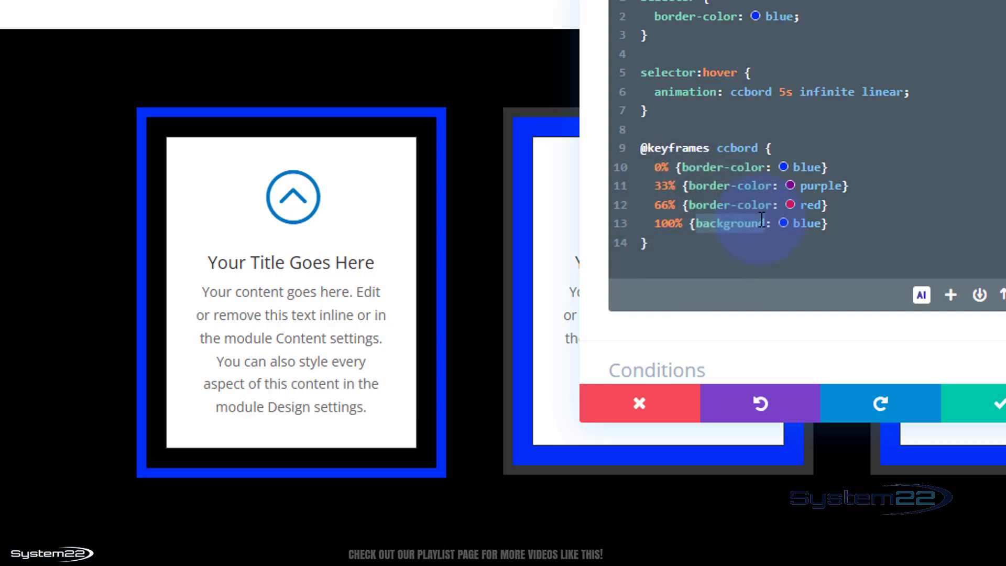
pyautogui.hotkey('ctrl', 'v')
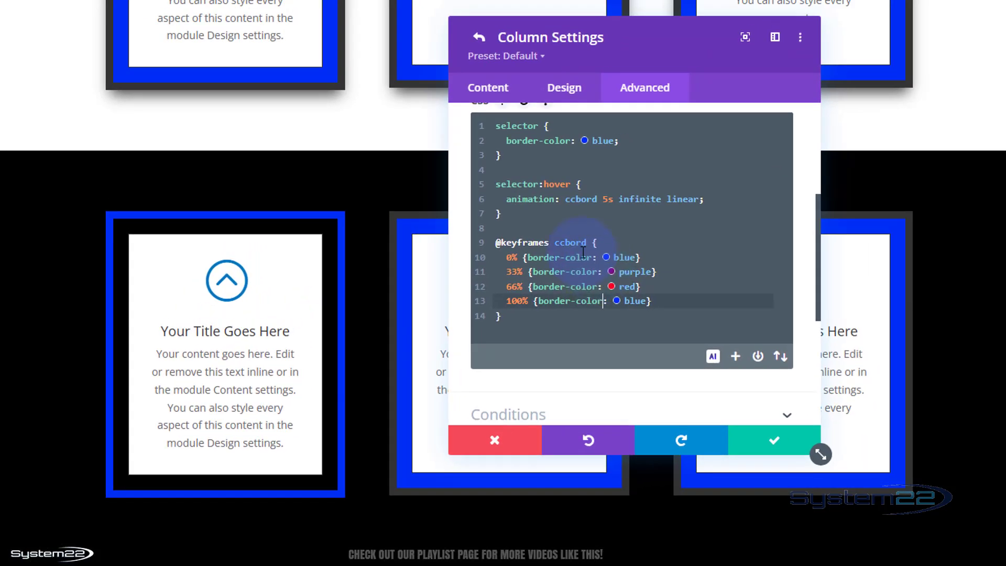
# Step: Give the black section's first column a background image, using the blue and purple space scene with a planet from the media library
pyautogui.click(497, 95)
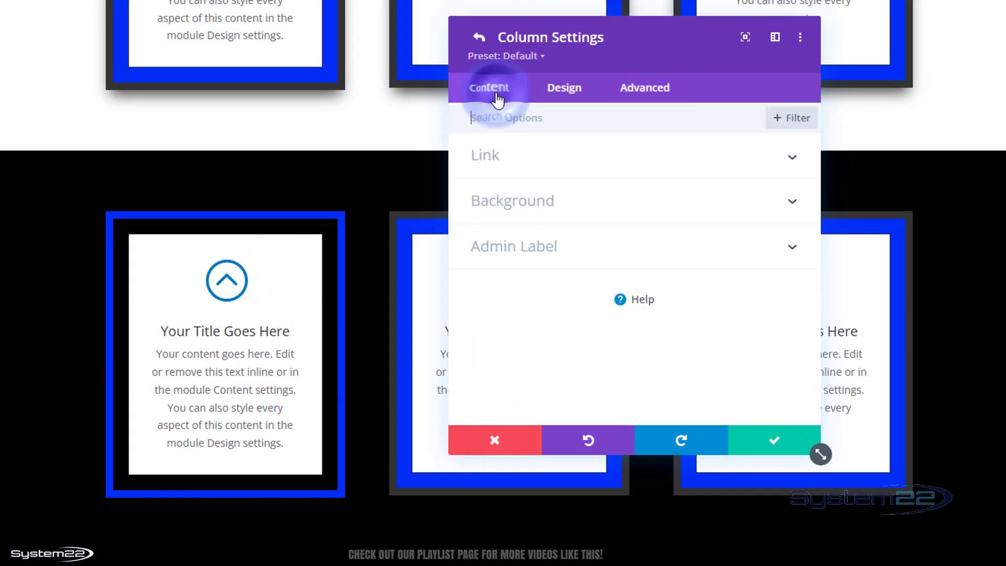
pyautogui.click(603, 213)
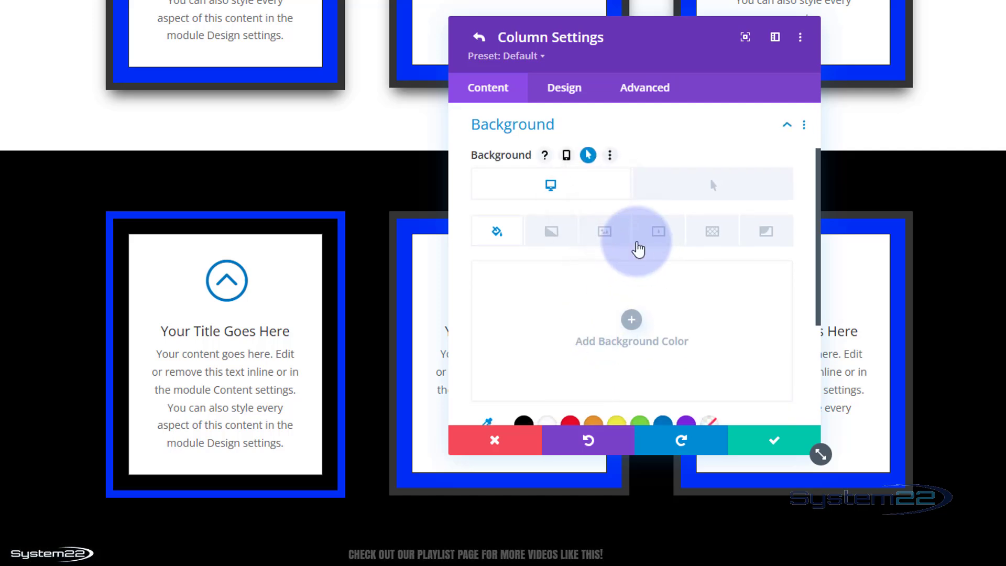
pyautogui.click(603, 234)
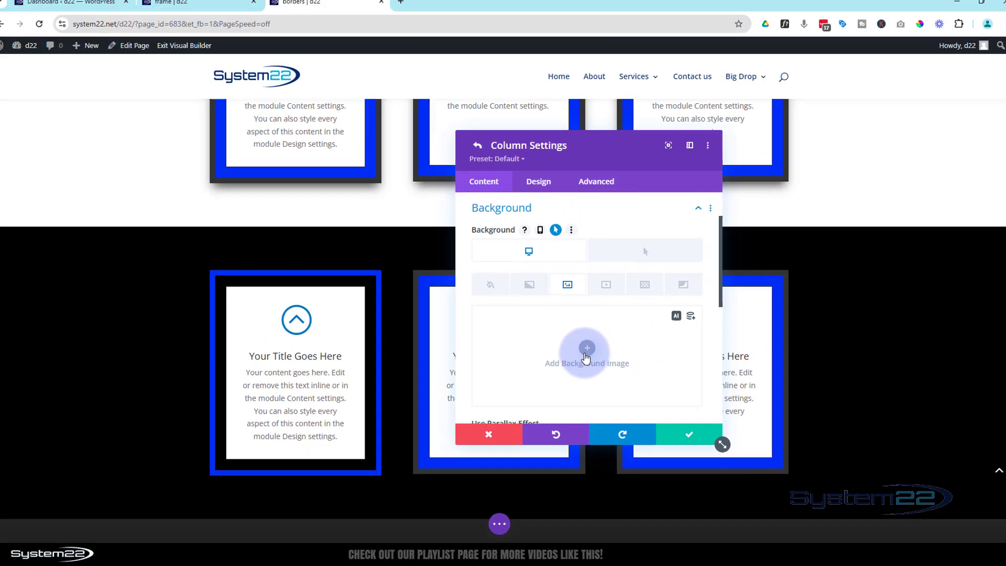
pyautogui.click(624, 325)
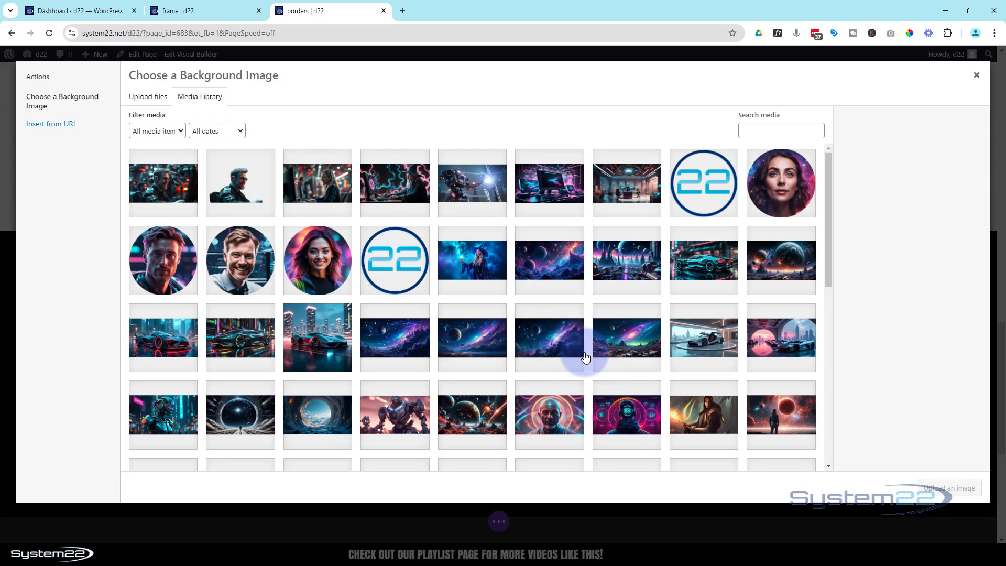
pyautogui.click(397, 338)
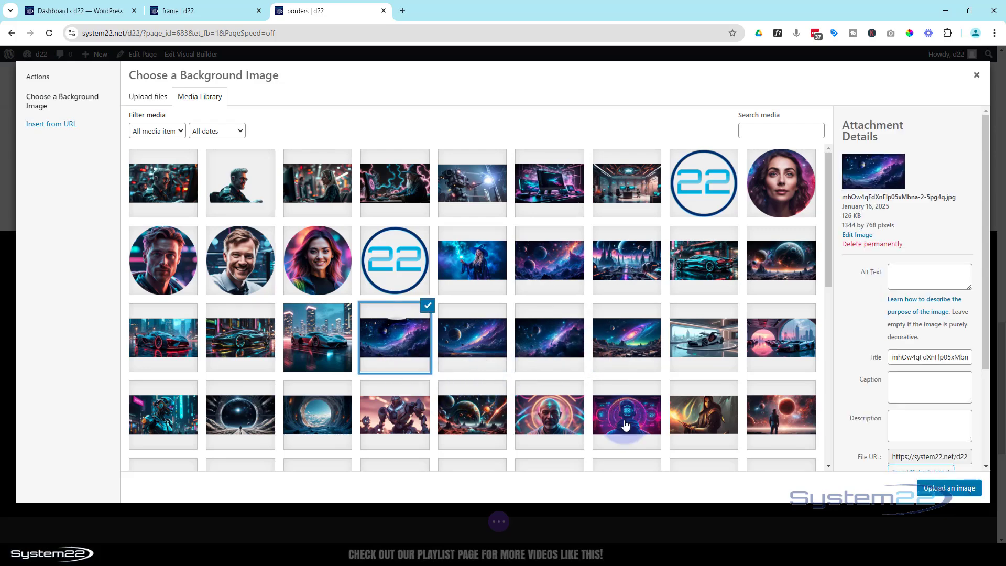
pyautogui.click(942, 491)
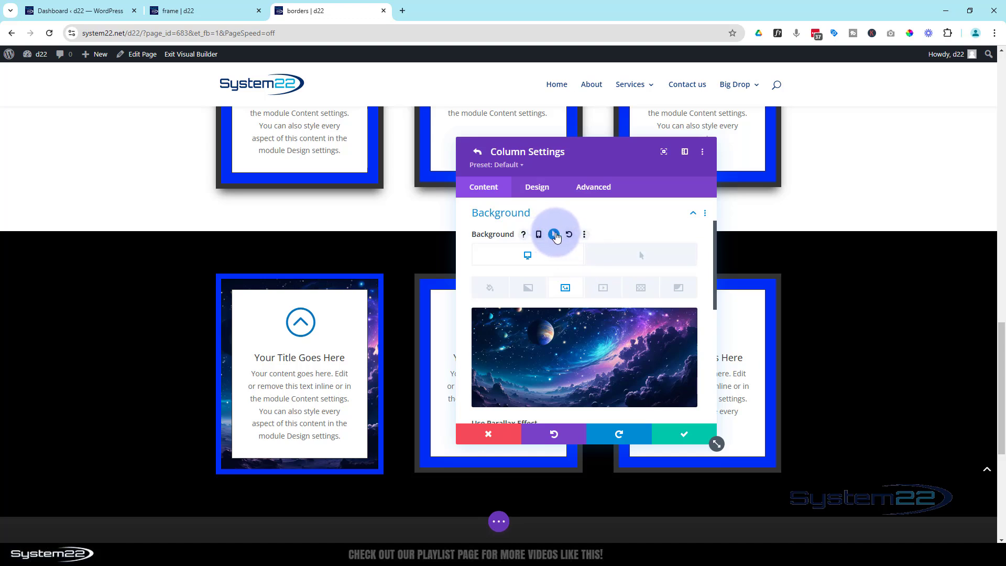
# Step: Set the pink-toned armoured robot picture from the media library as the column's hover background image and return to the default background state
pyautogui.click(636, 257)
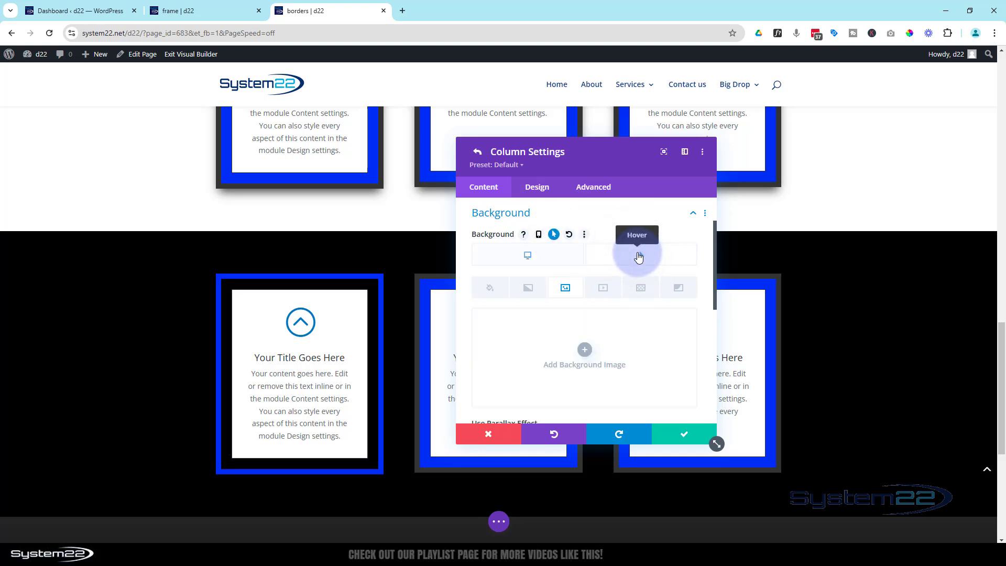
pyautogui.click(589, 350)
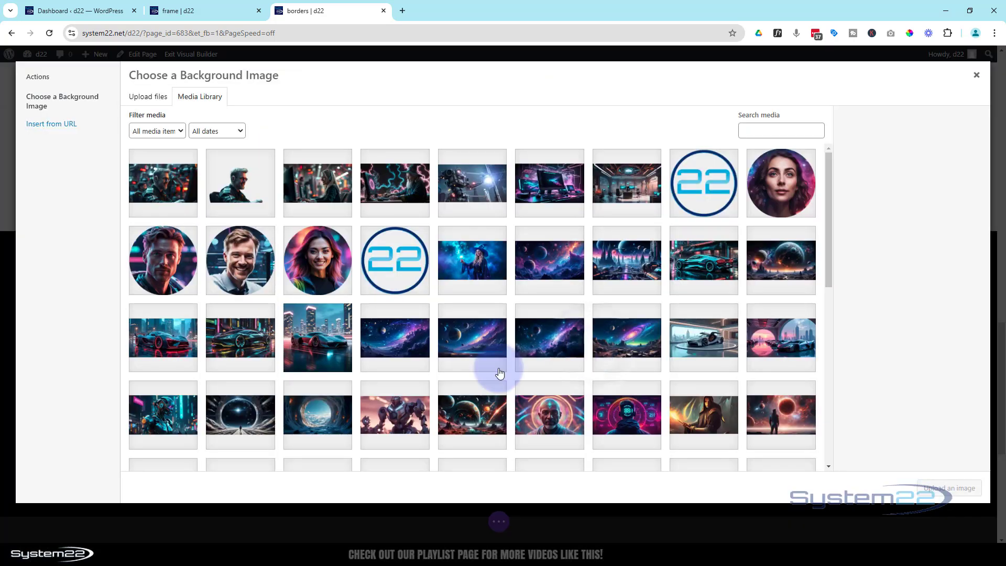
pyautogui.click(388, 406)
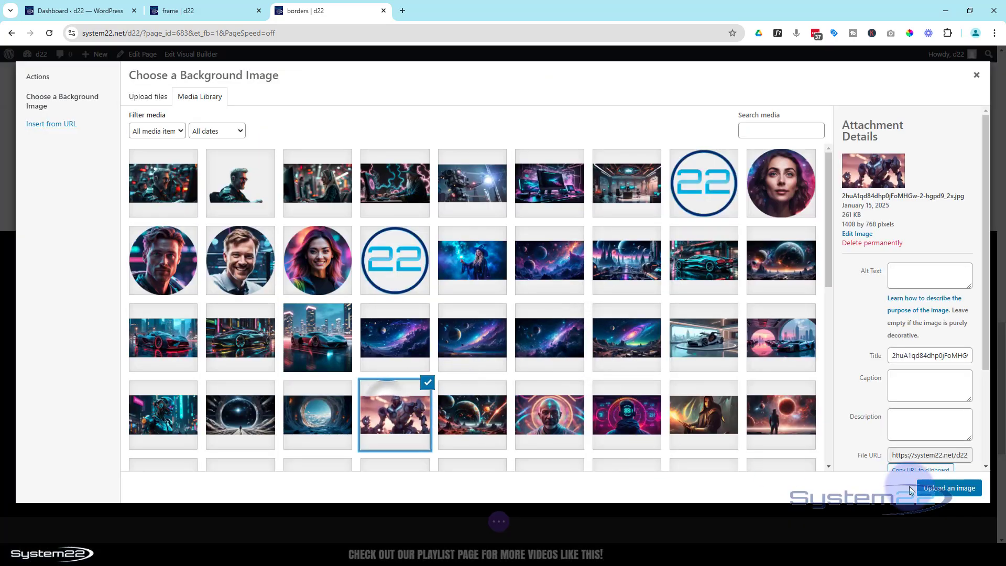
pyautogui.click(946, 488)
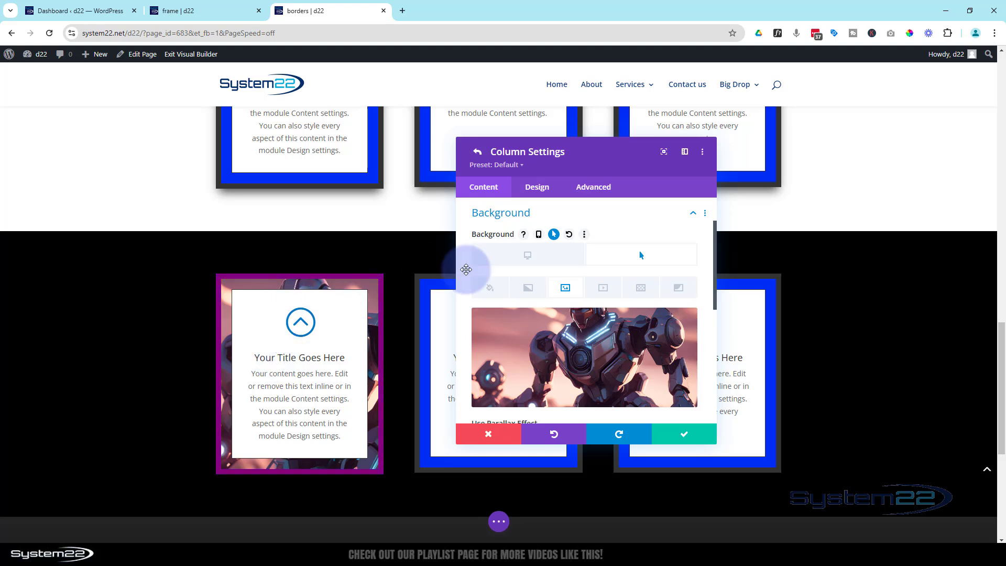
pyautogui.click(519, 261)
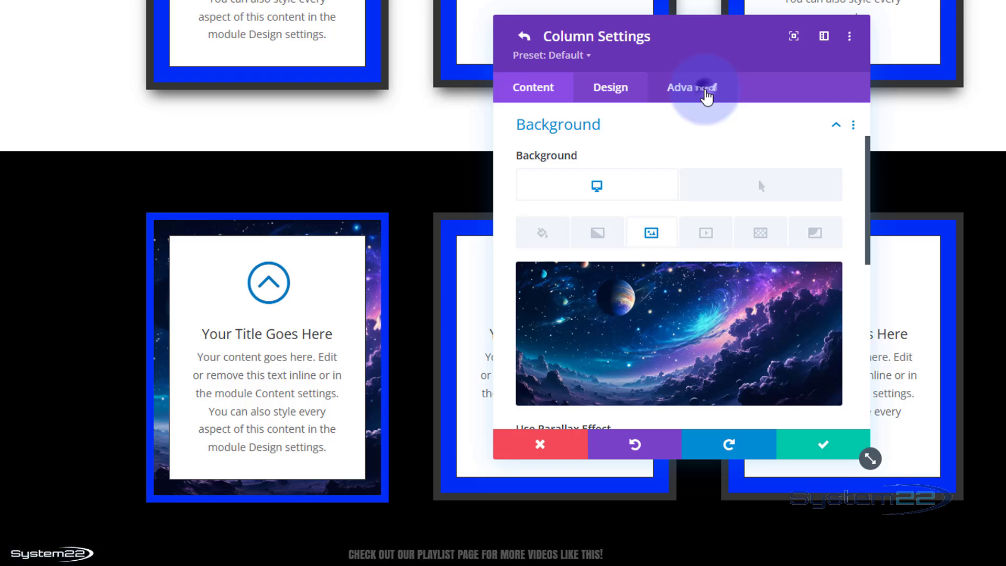
# Step: Copy all of the first column's free-form CSS and save the column settings
pyautogui.click(706, 95)
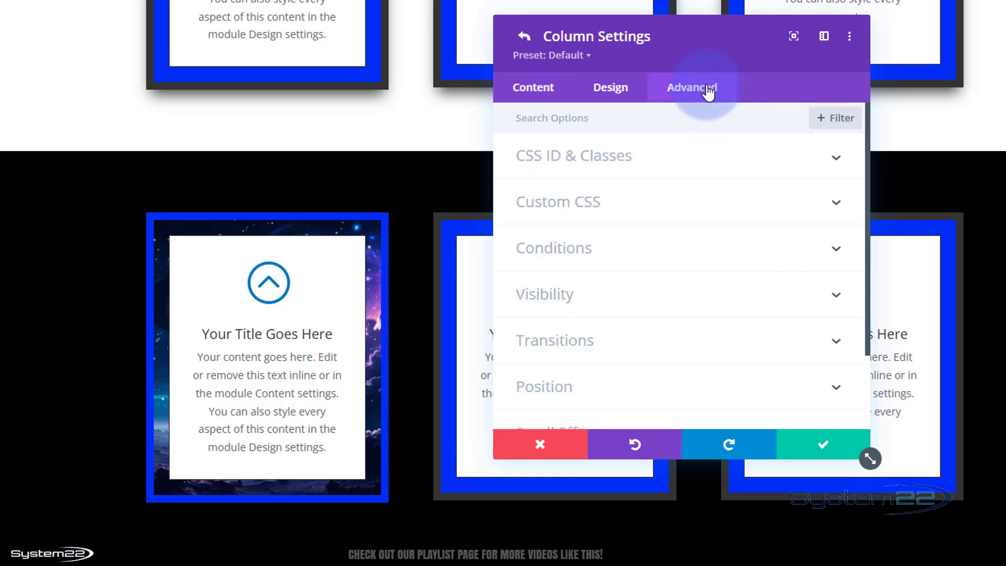
pyautogui.click(699, 210)
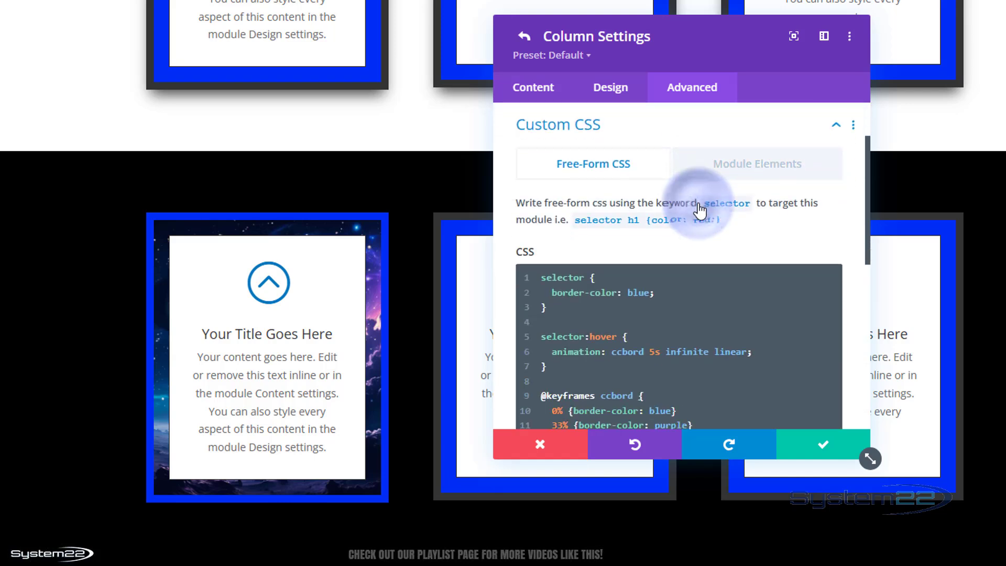
pyautogui.click(702, 292)
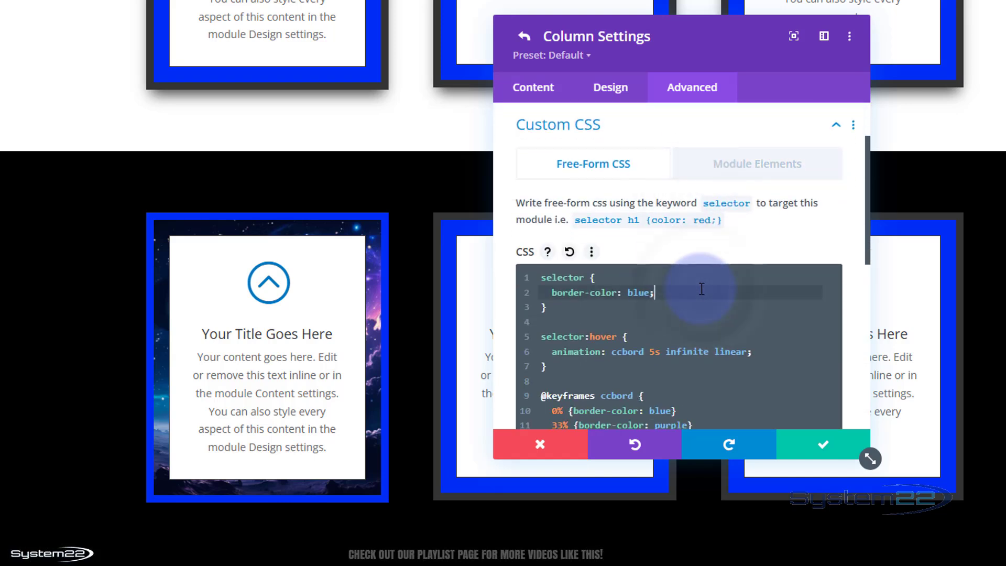
pyautogui.hotkey('ctrl', 'a')
pyautogui.hotkey('ctrl', 'c')
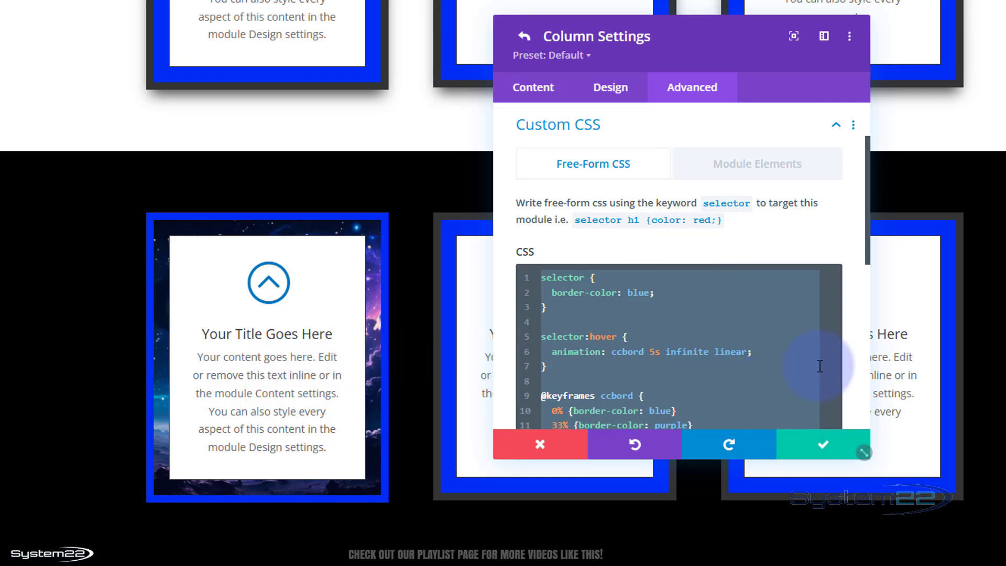
pyautogui.click(825, 447)
# Step: Extend the first column's styles to all columns throughout this row and save the row settings
pyautogui.rightClick(618, 225)
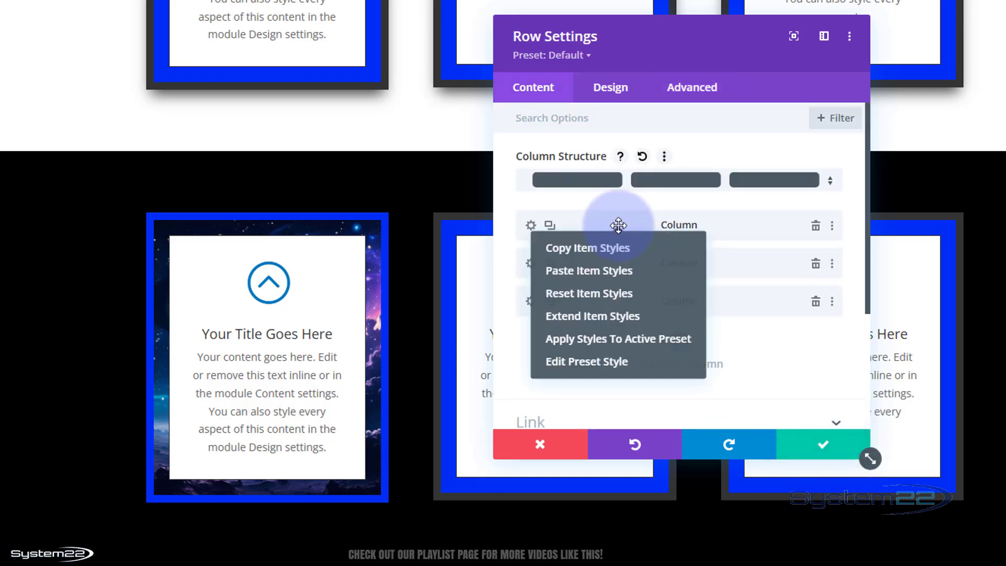
pyautogui.click(615, 325)
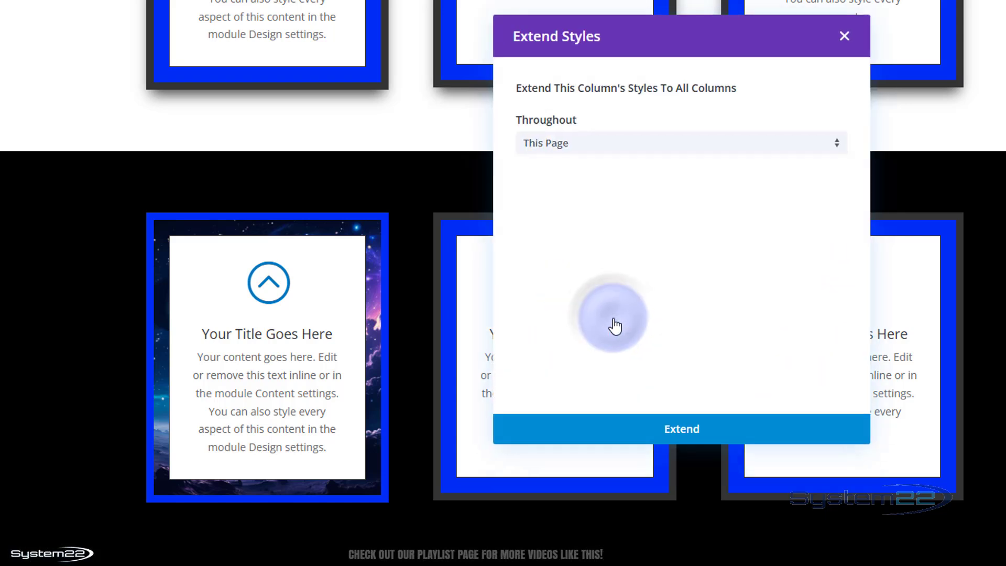
pyautogui.click(636, 148)
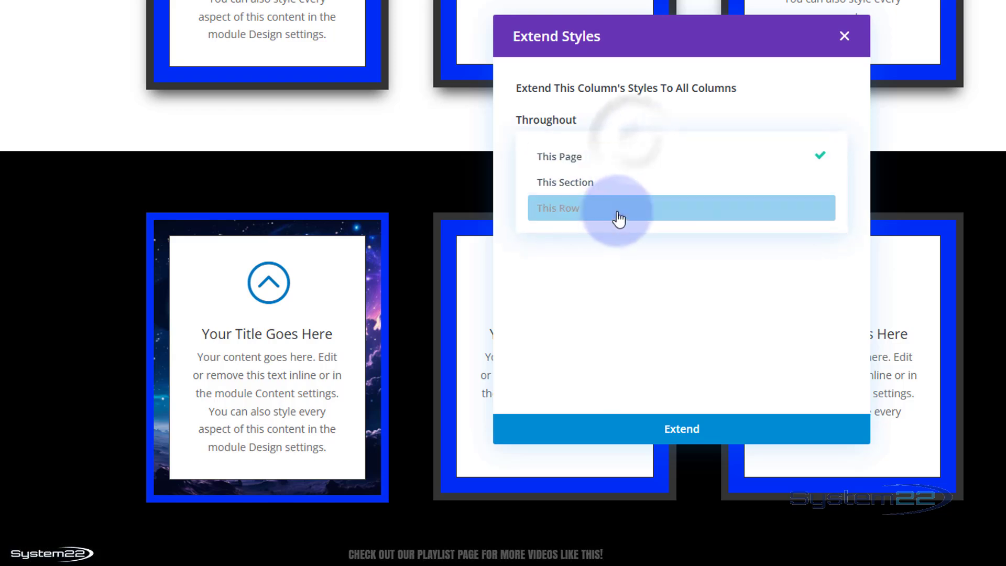
pyautogui.click(612, 216)
pyautogui.click(711, 431)
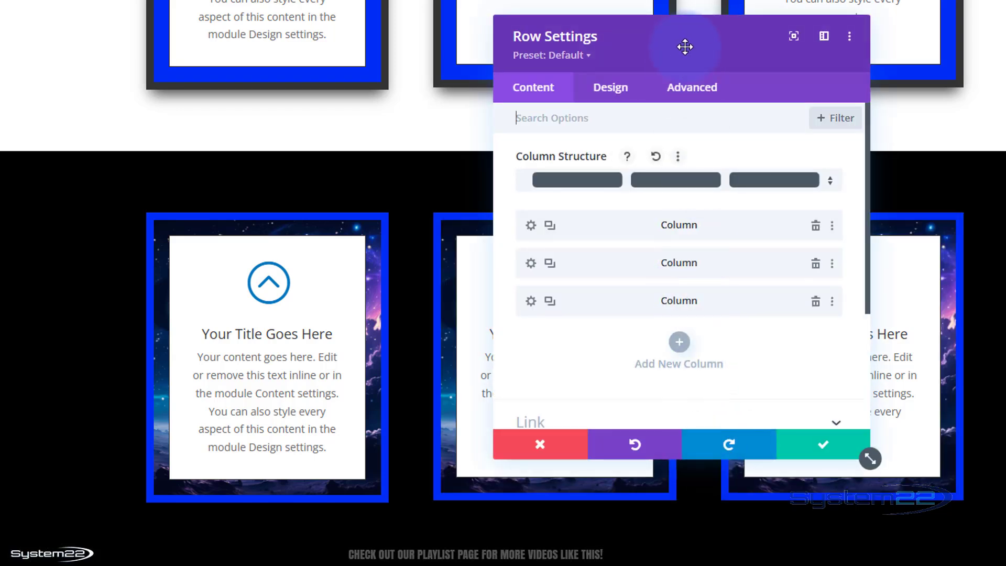
pyautogui.moveTo(685, 47); pyautogui.dragTo(670, 68)
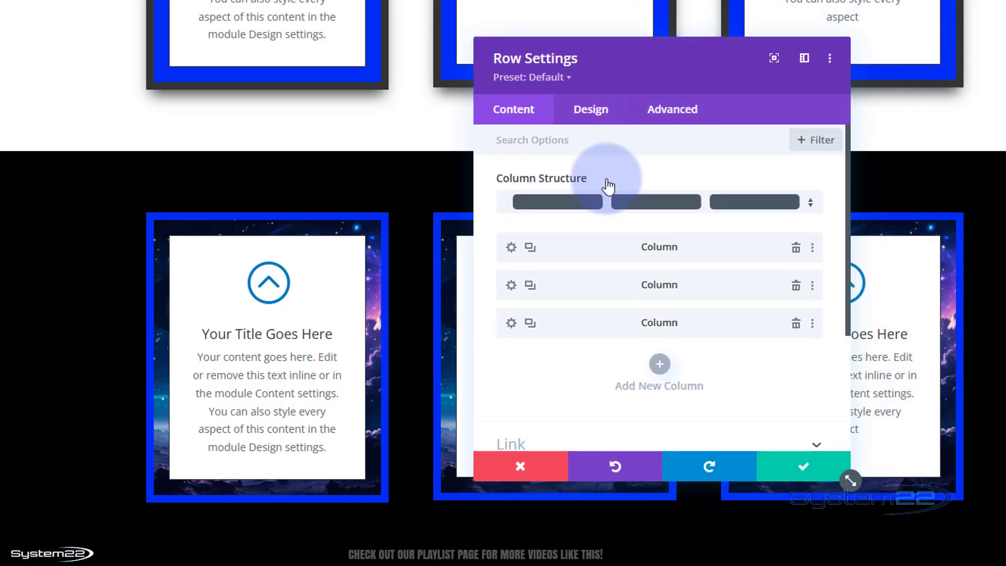
pyautogui.click(805, 471)
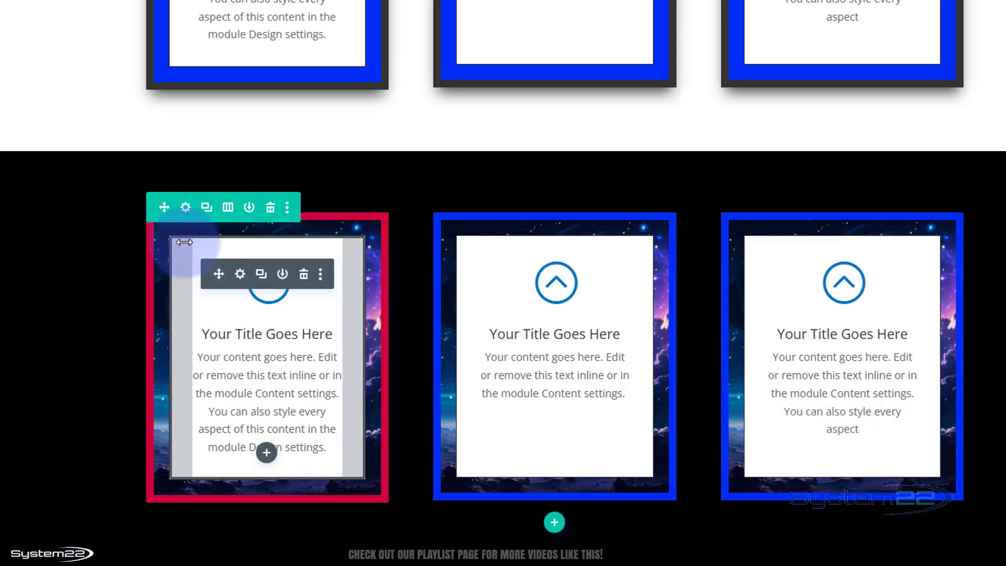
# Step: Set the background colour of the first blurb in the black section to black
pyautogui.click(241, 276)
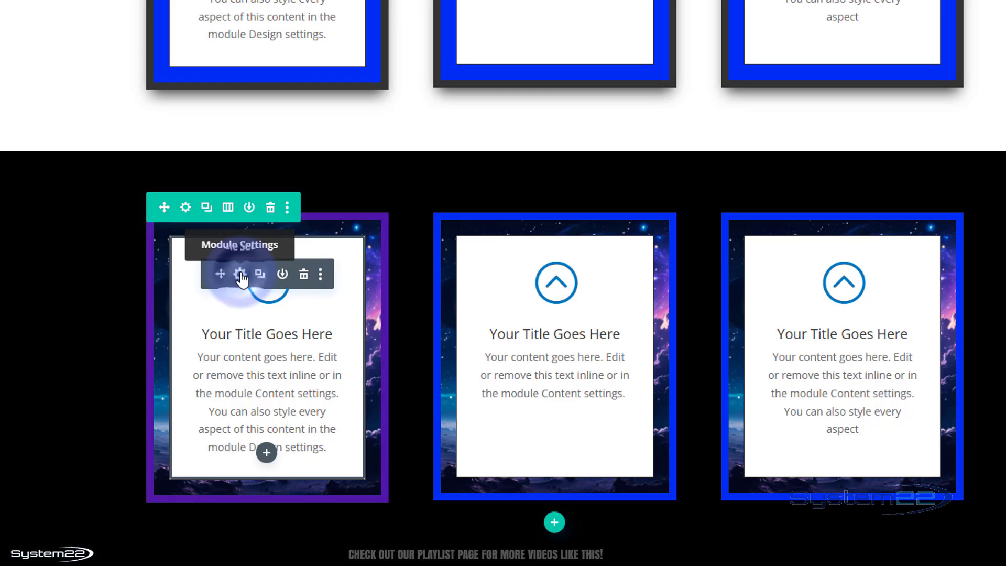
pyautogui.scroll(-6, 671, 274)
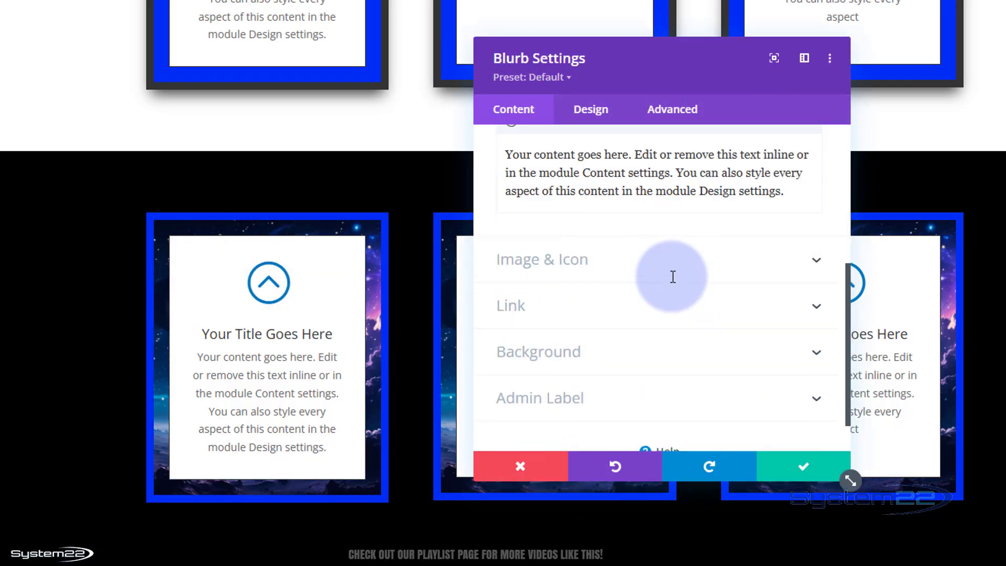
pyautogui.click(631, 322)
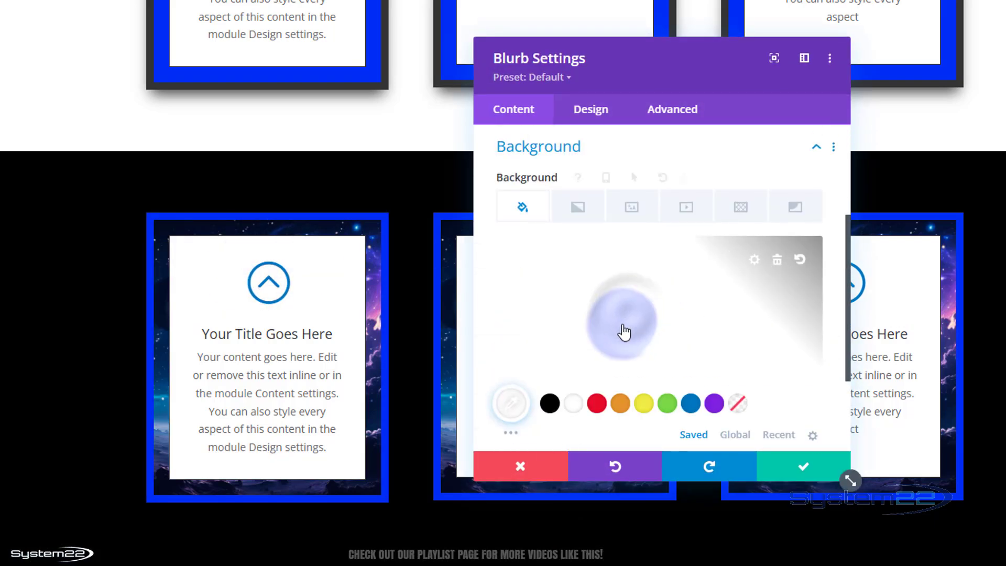
pyautogui.click(549, 405)
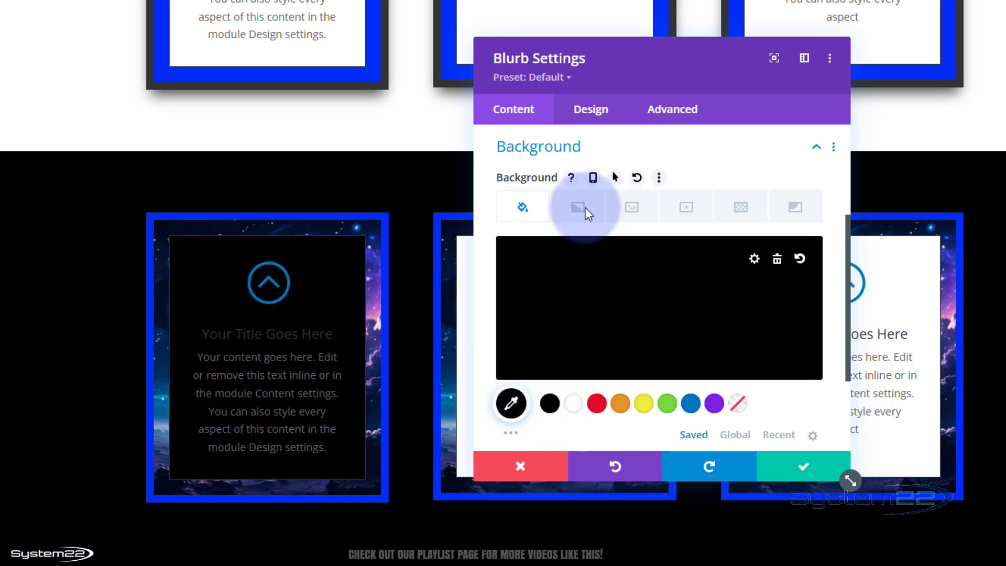
# Step: Set the first black-section blurb's text colour to Light
pyautogui.click(597, 110)
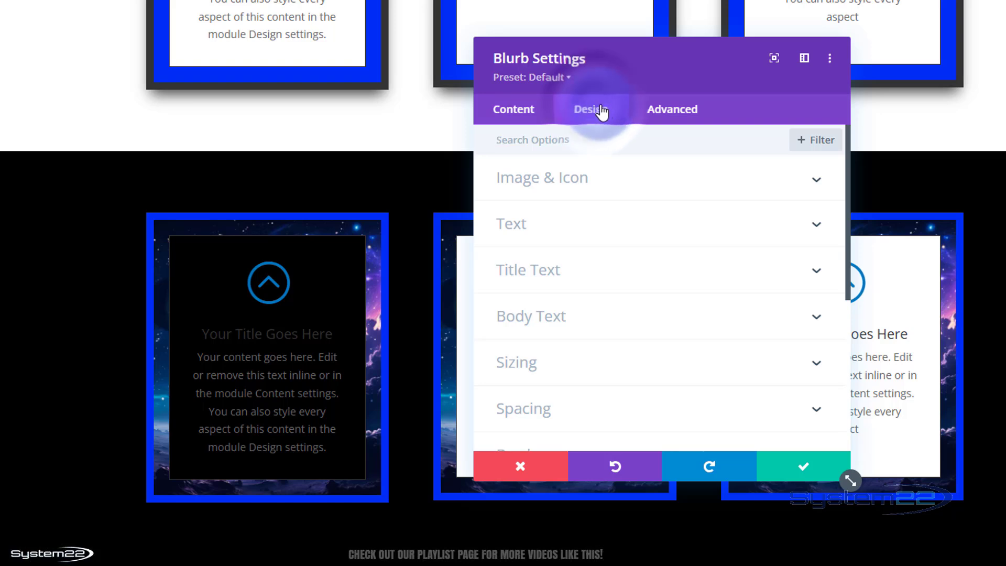
pyautogui.click(604, 234)
pyautogui.click(589, 262)
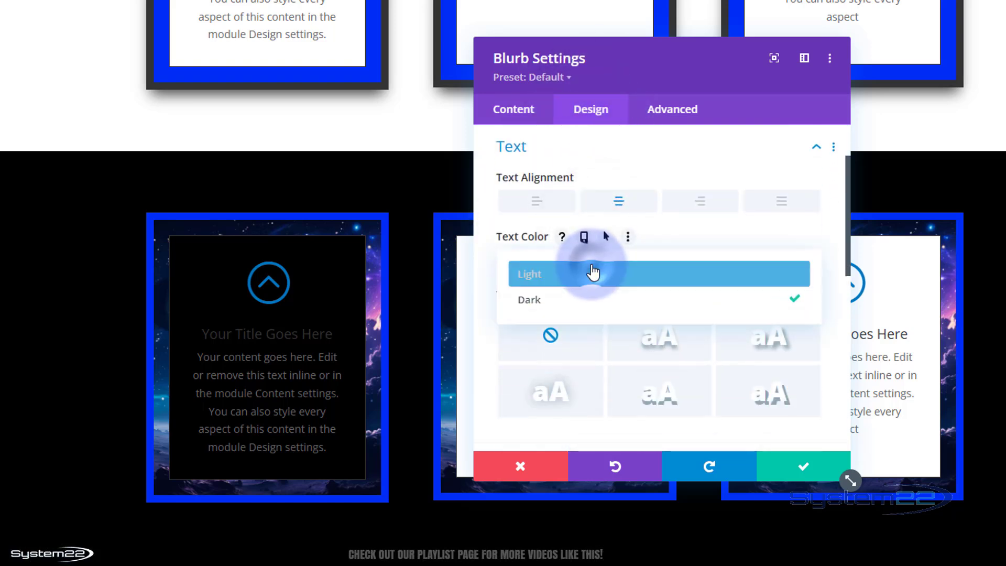
pyautogui.click(582, 274)
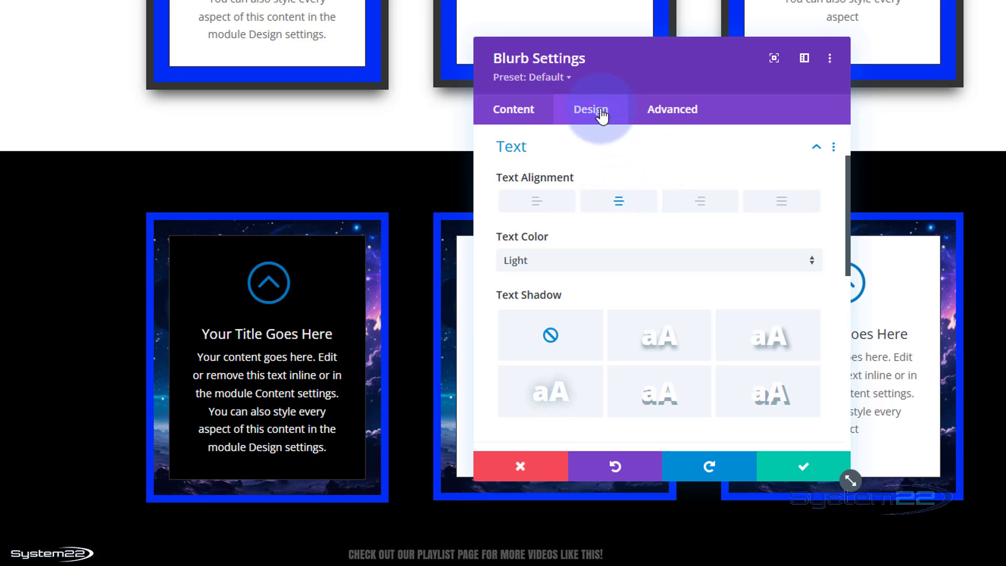
# Step: Set the first blurb's border colour to white (#ffffff)
pyautogui.scroll(-10, 643, 151)
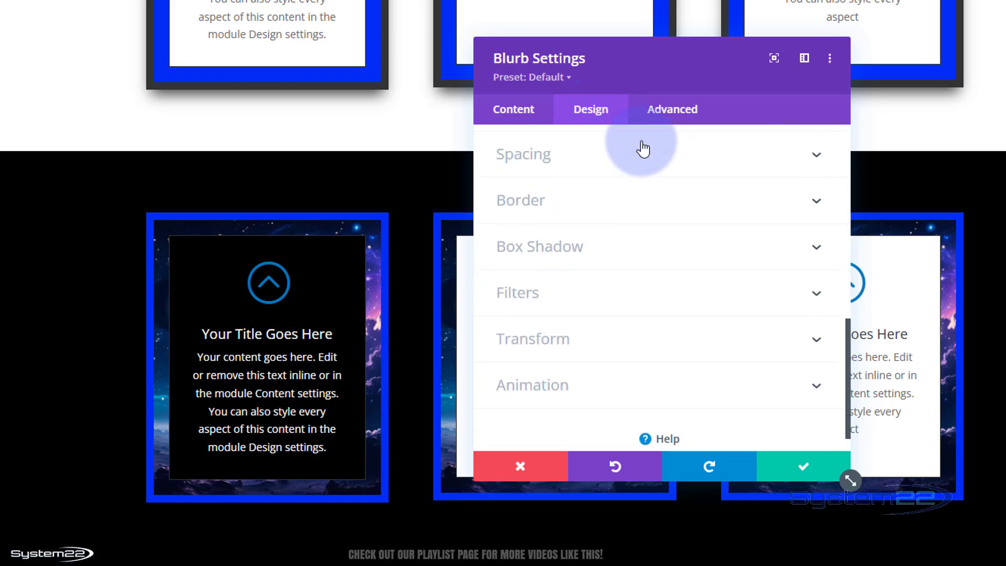
pyautogui.click(632, 206)
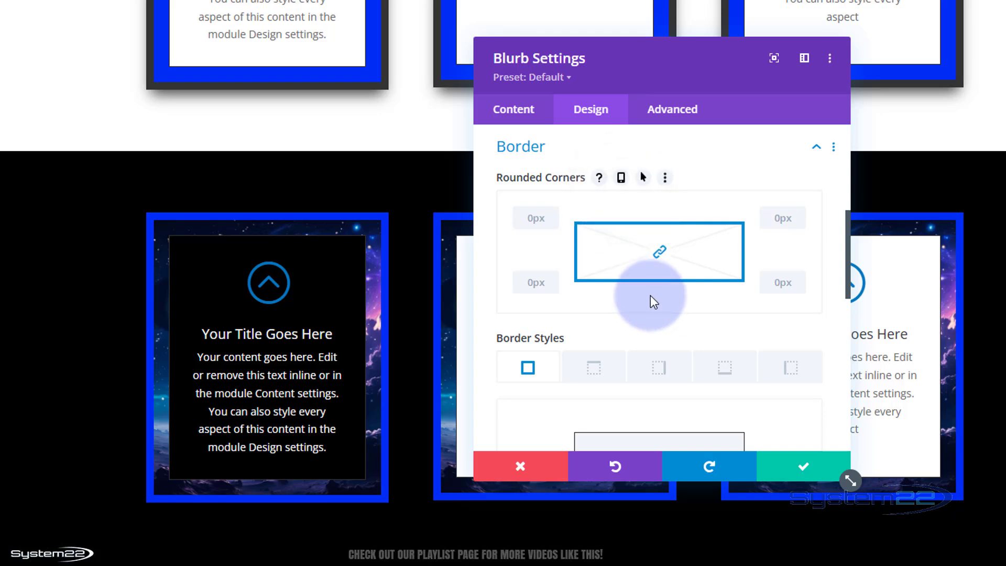
pyautogui.scroll(-5, 650, 298)
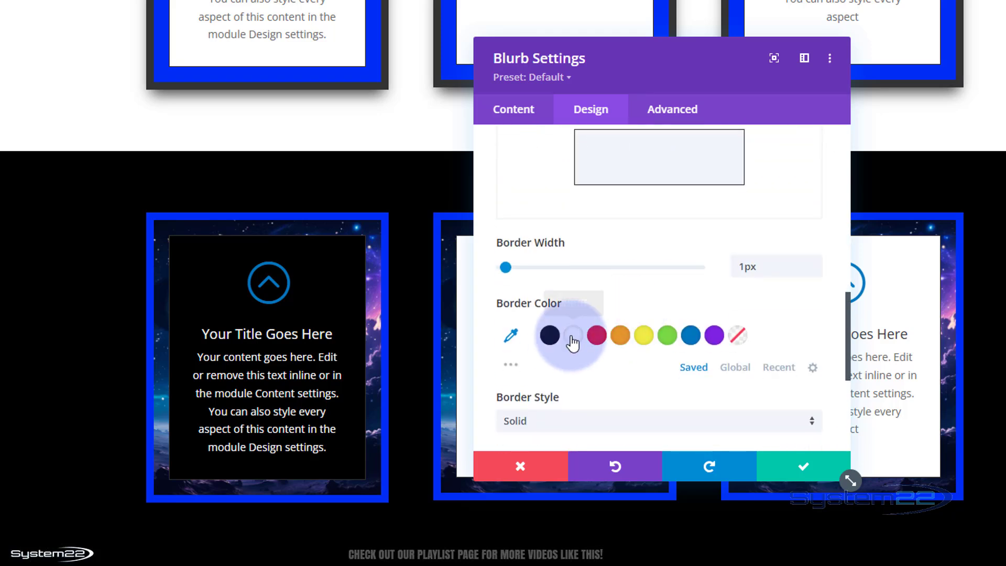
pyautogui.click(574, 339)
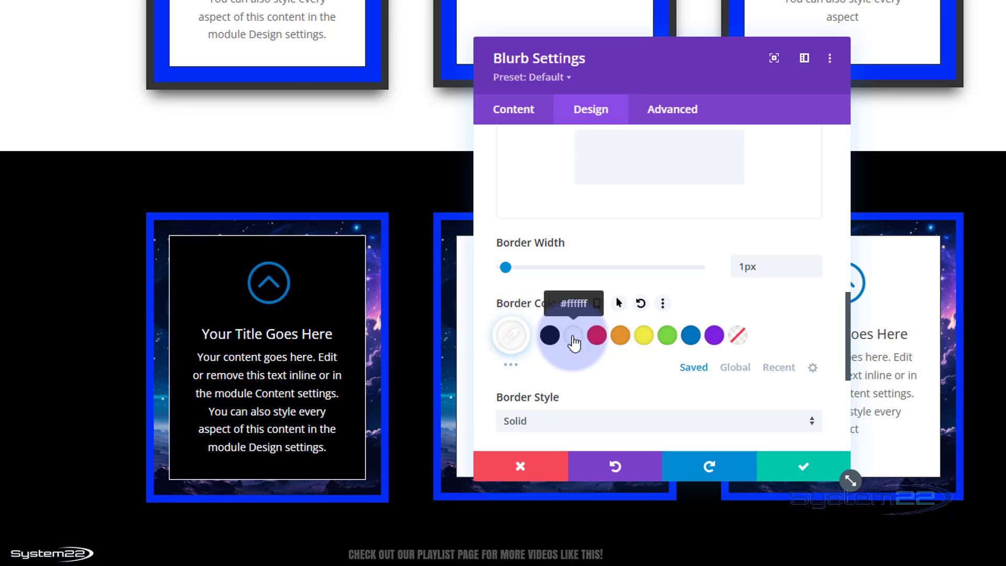
# Step: Paste the copied column CSS with the ccbord border animation into the first blurb's free-form custom CSS
pyautogui.click(682, 110)
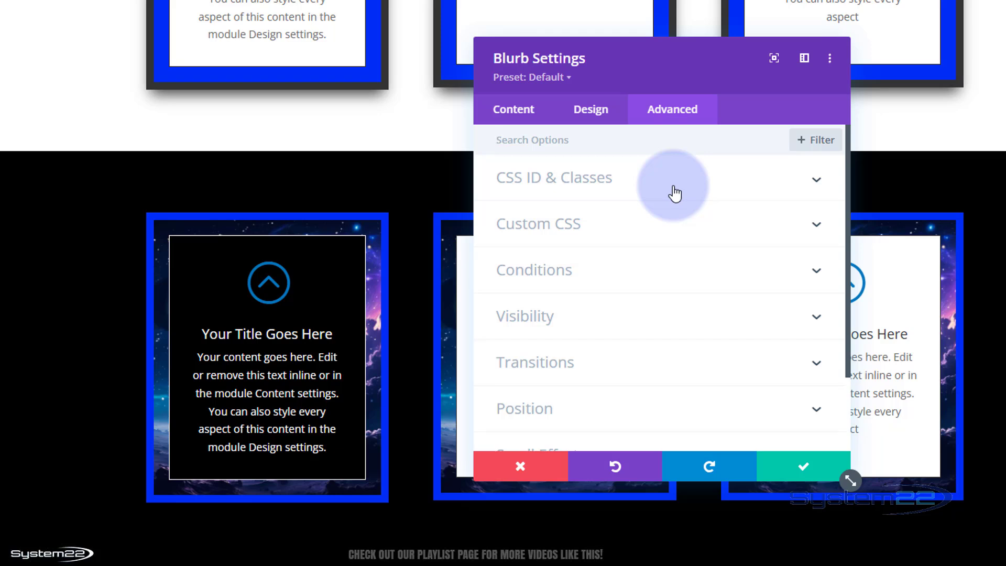
pyautogui.click(665, 235)
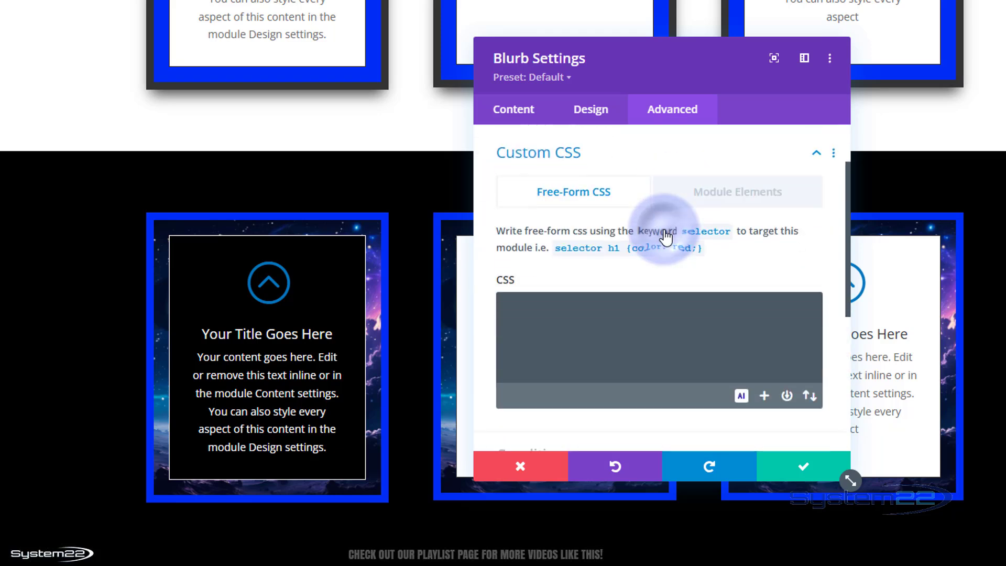
pyautogui.click(538, 306)
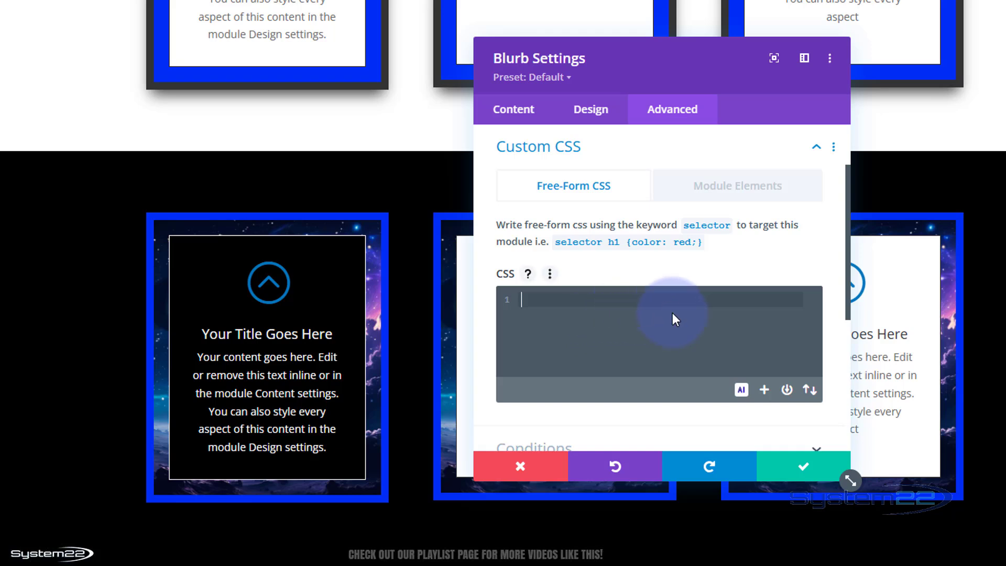
pyautogui.hotkey('ctrl', 'v')
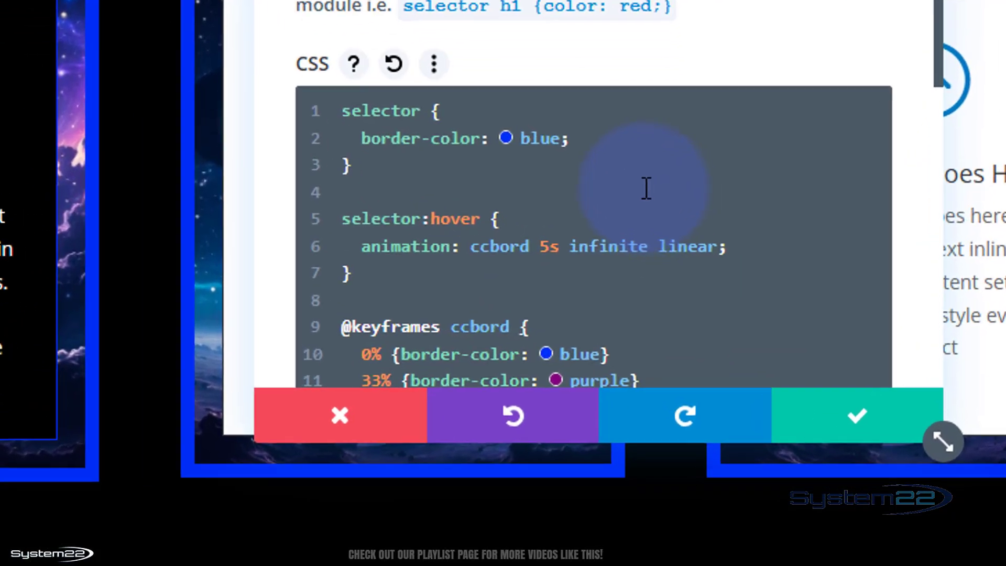
# Step: Rename the animation from ccbord to blurbbord in both the hover rule and the keyframes of the blurb's CSS
pyautogui.scroll(-3, 647, 188)
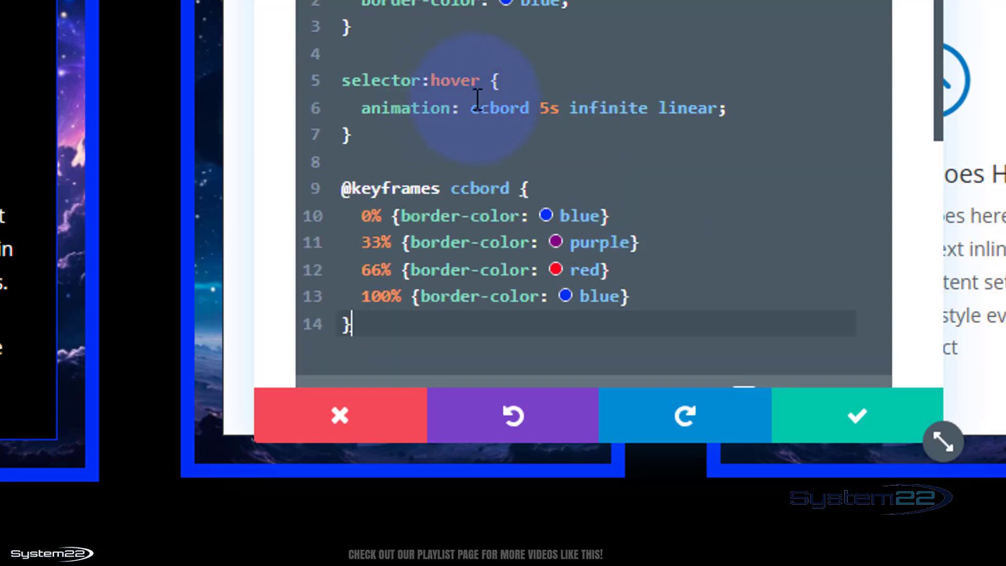
pyautogui.click(489, 108)
pyautogui.press('BackSpace')
pyautogui.press('BackSpace')
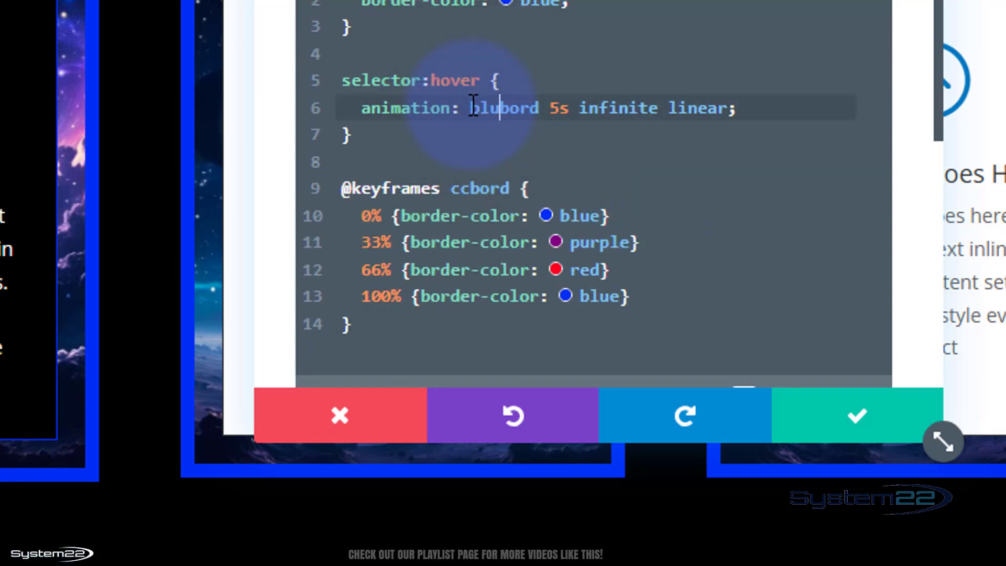
pyautogui.write('blurb')
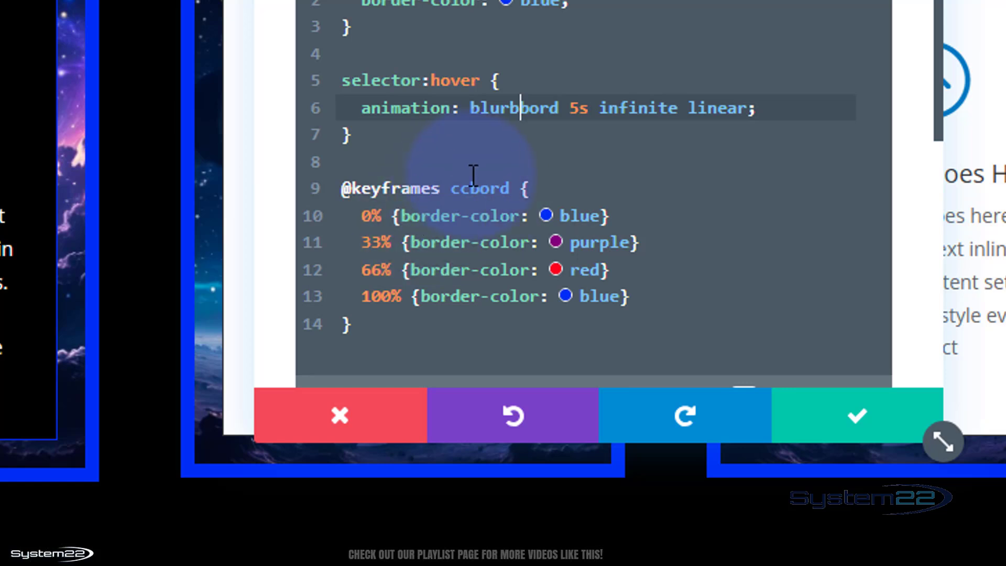
pyautogui.moveTo(469, 187); pyautogui.dragTo(452, 188)
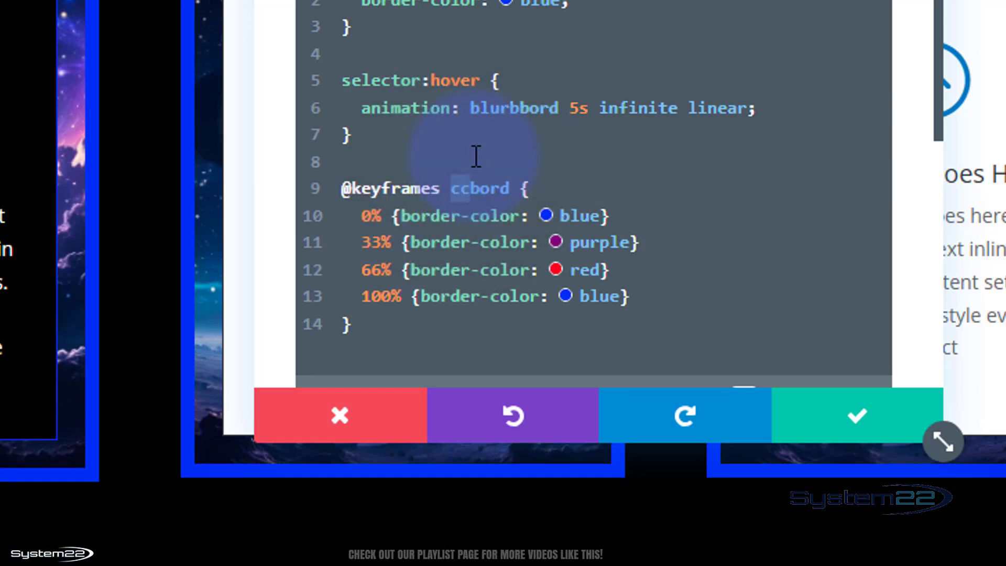
pyautogui.write('blurb')
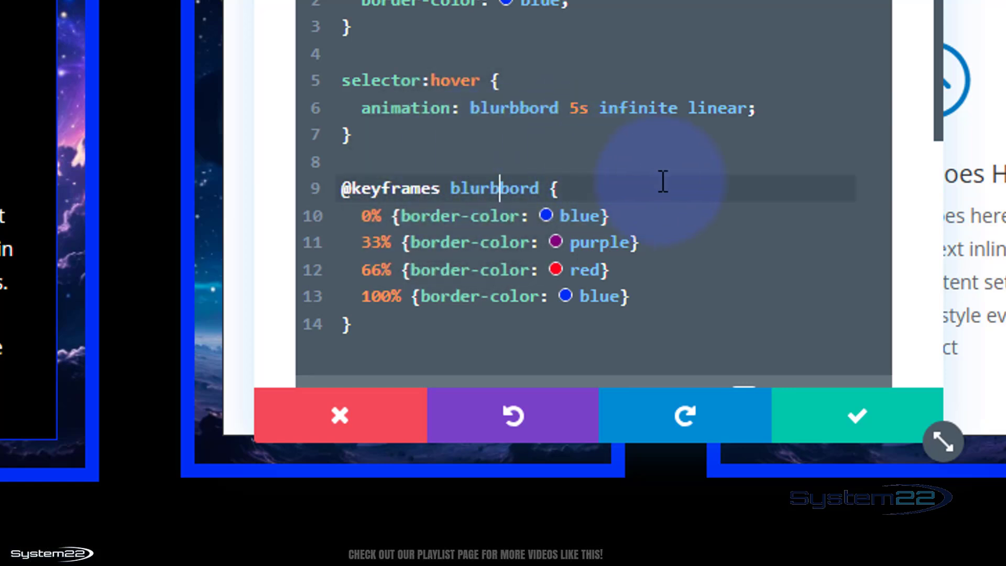
pyautogui.click(663, 181)
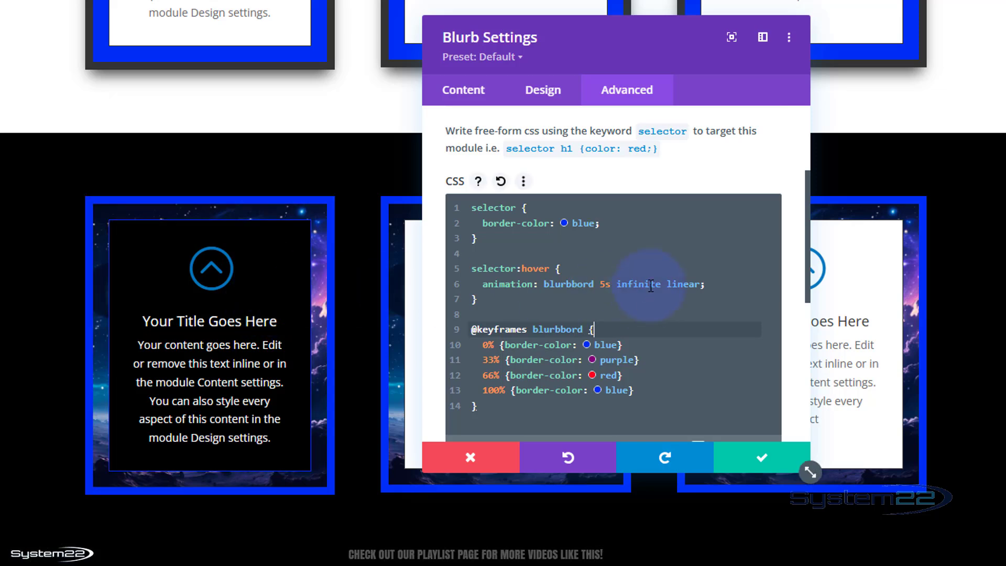
# Step: Try the inner box shadow preset on the first blurb with a white shadow colour
pyautogui.click(613, 88)
pyautogui.click(558, 96)
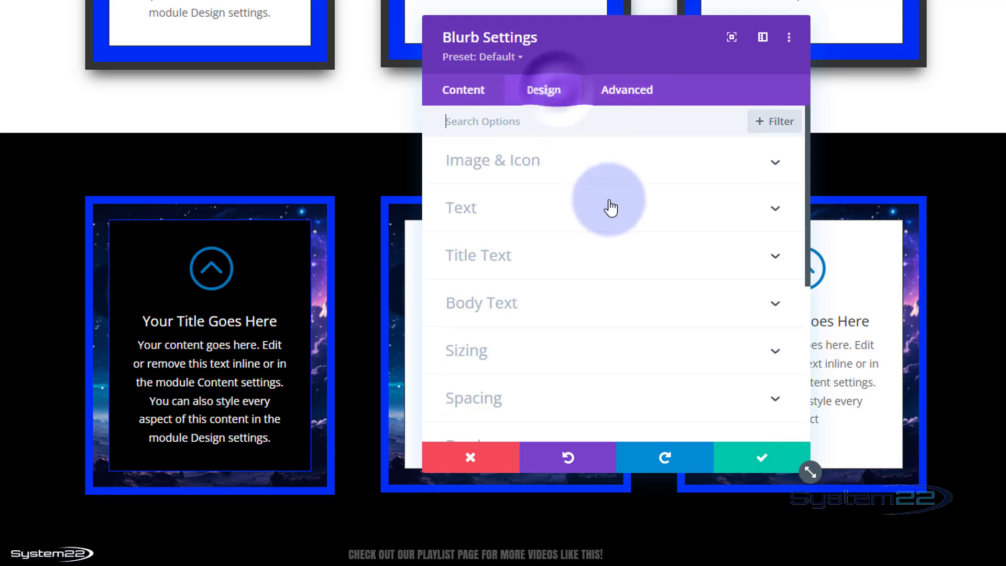
pyautogui.scroll(-5, 607, 207)
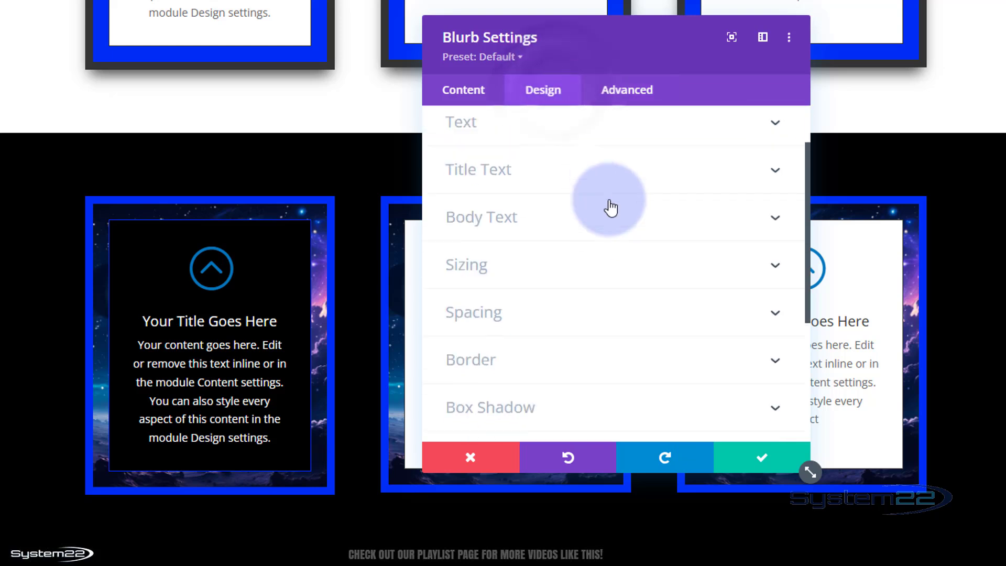
pyautogui.click(597, 267)
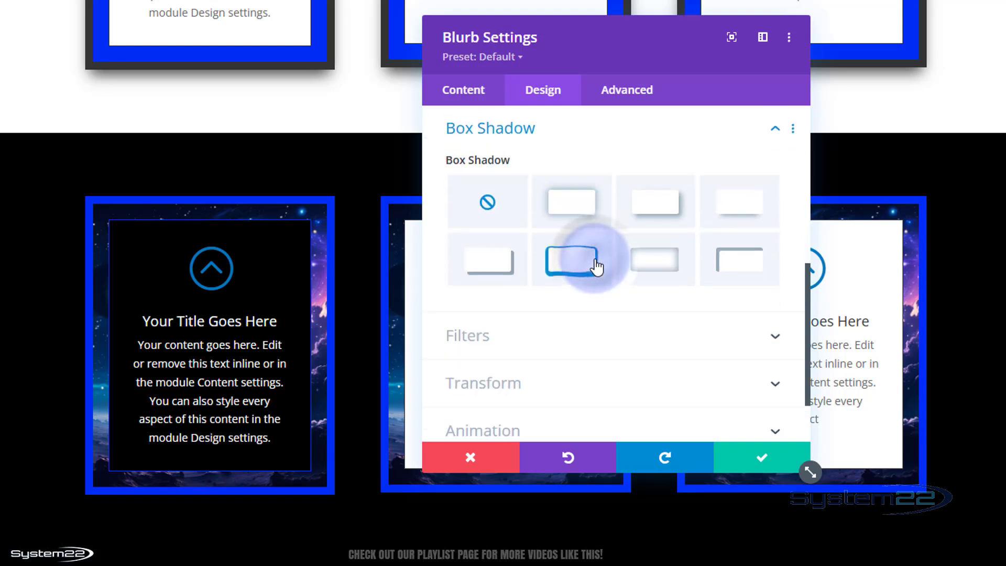
pyautogui.click(656, 273)
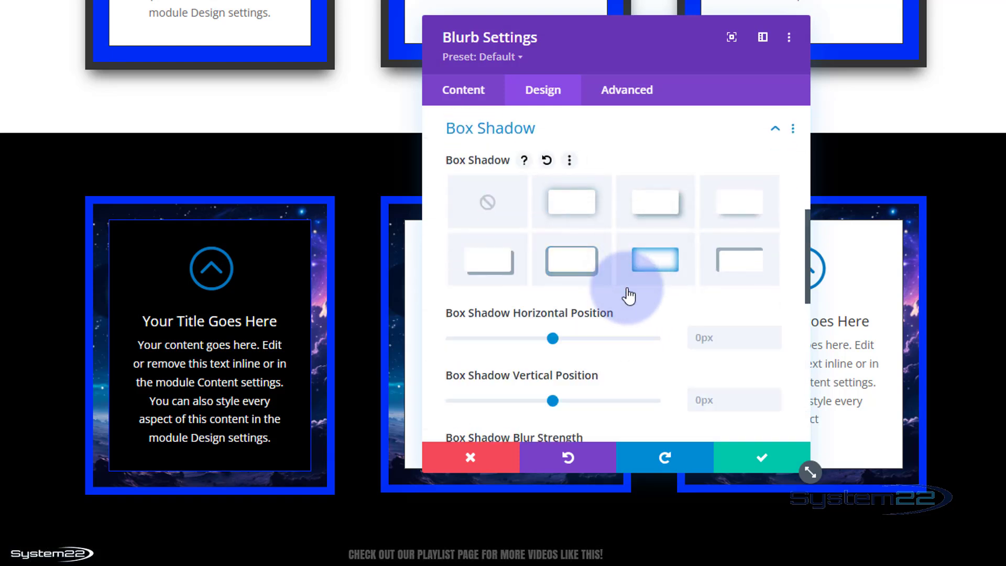
pyautogui.scroll(-6, 629, 296)
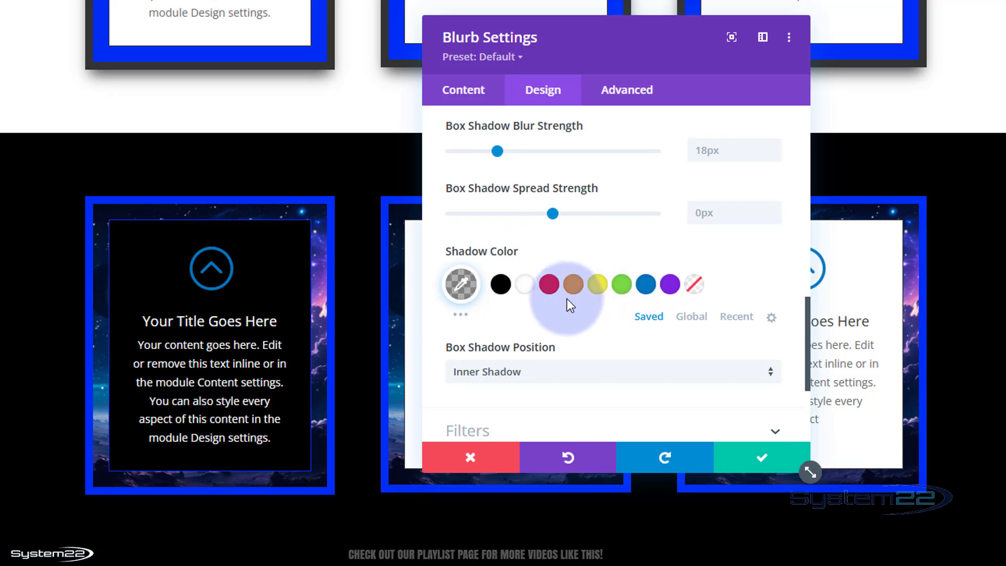
pyautogui.click(525, 286)
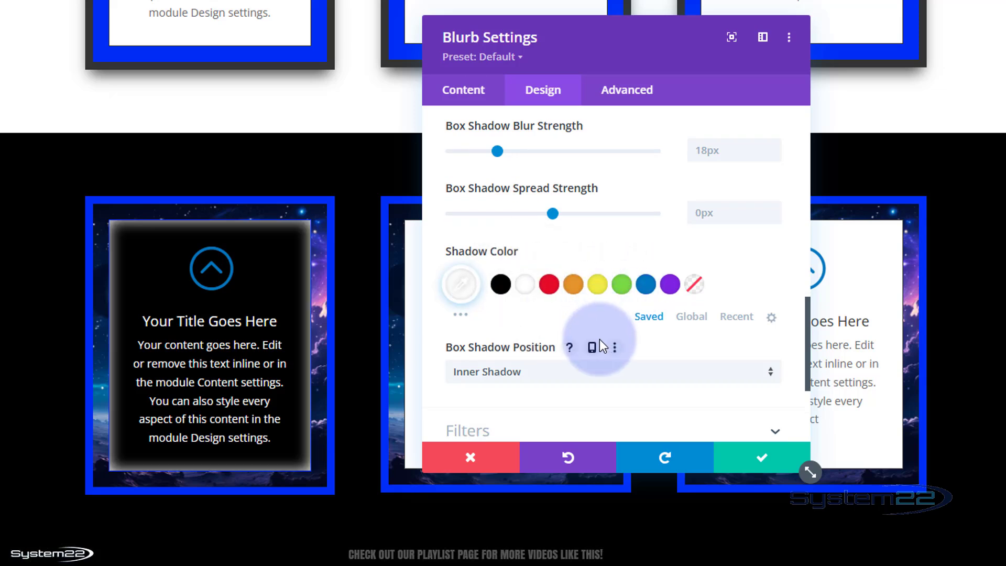
# Step: Lower the white shadow's opacity to 0.63, and remove the box shadow from the blurb
pyautogui.click(461, 286)
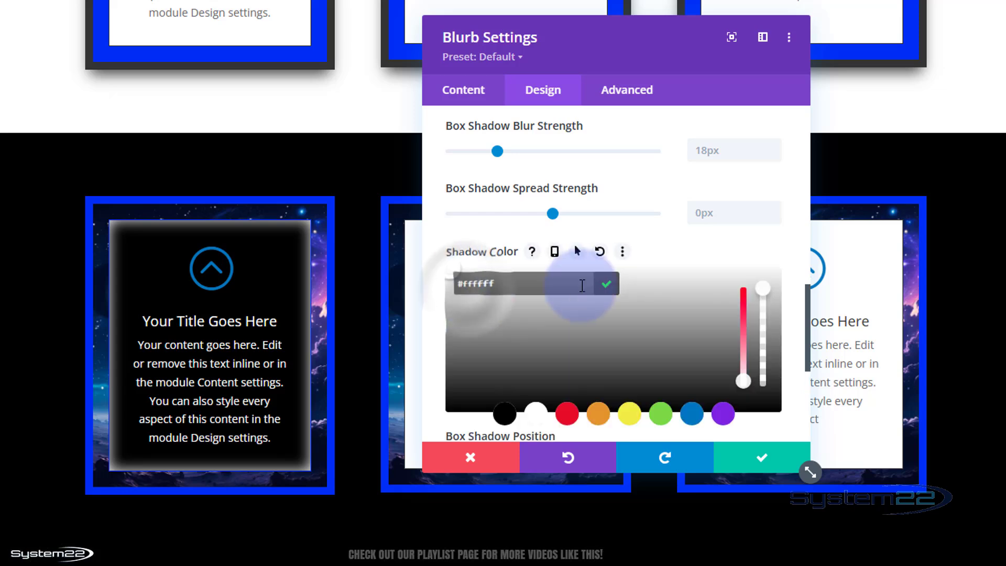
pyautogui.moveTo(766, 292); pyautogui.dragTo(757, 337)
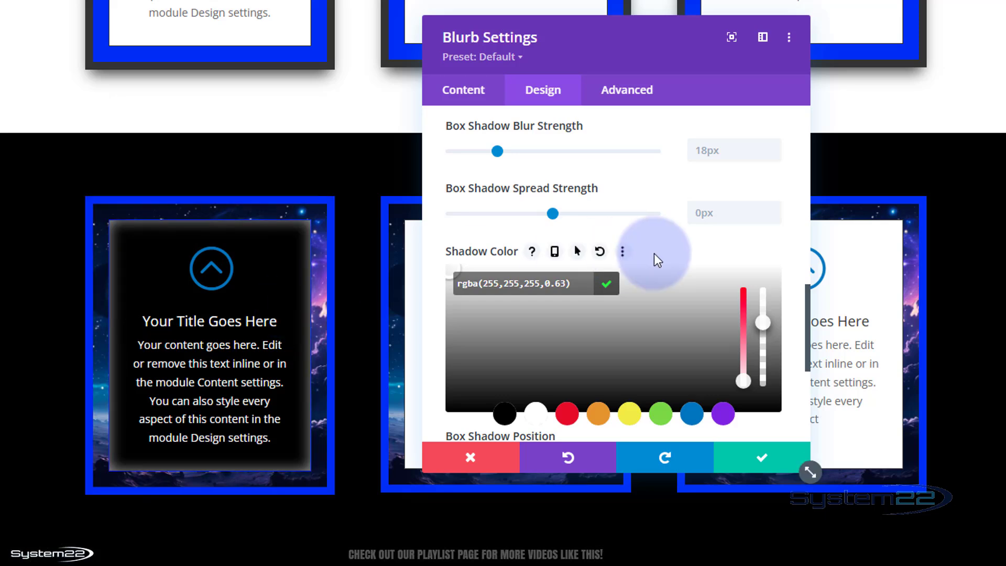
pyautogui.scroll(-2, 655, 256)
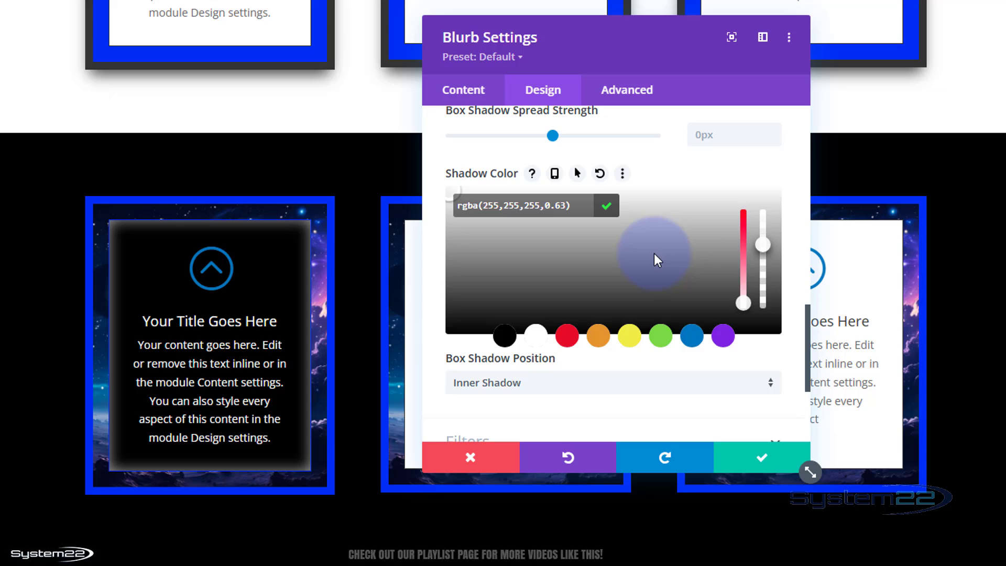
pyautogui.scroll(8, 654, 253)
pyautogui.click(487, 205)
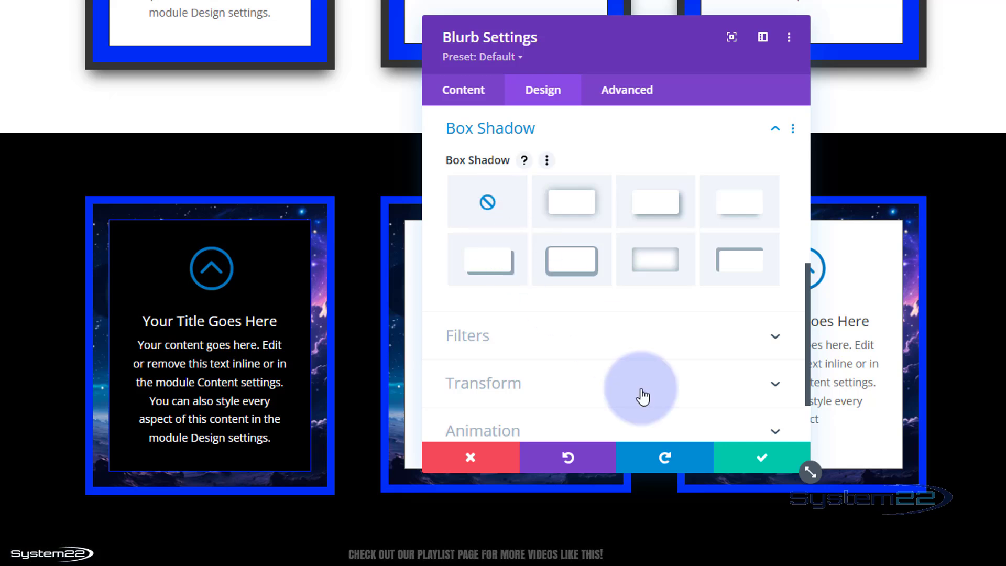
# Step: Save the first blurb's settings and copy its module styles
pyautogui.click(749, 457)
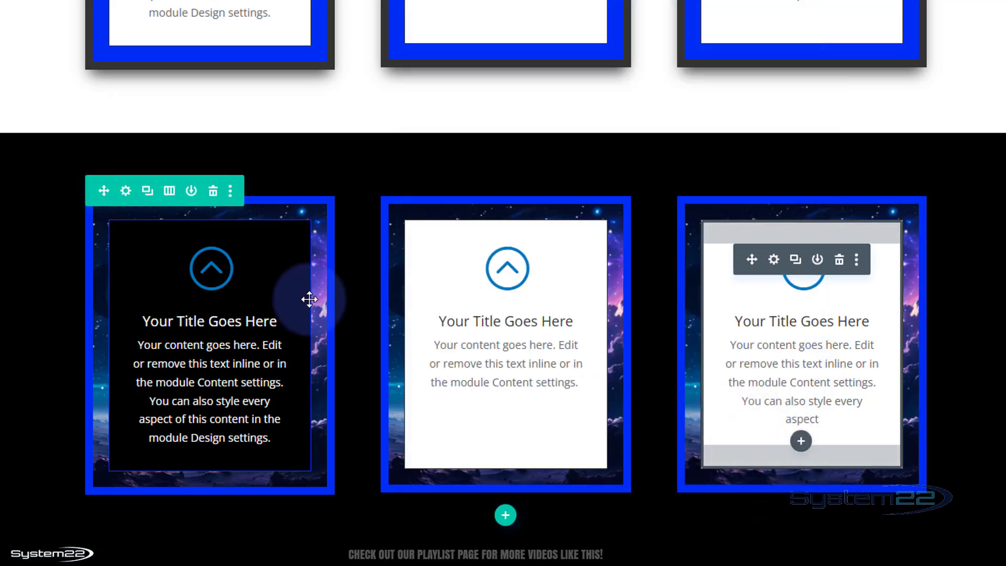
pyautogui.moveTo(163, 256)
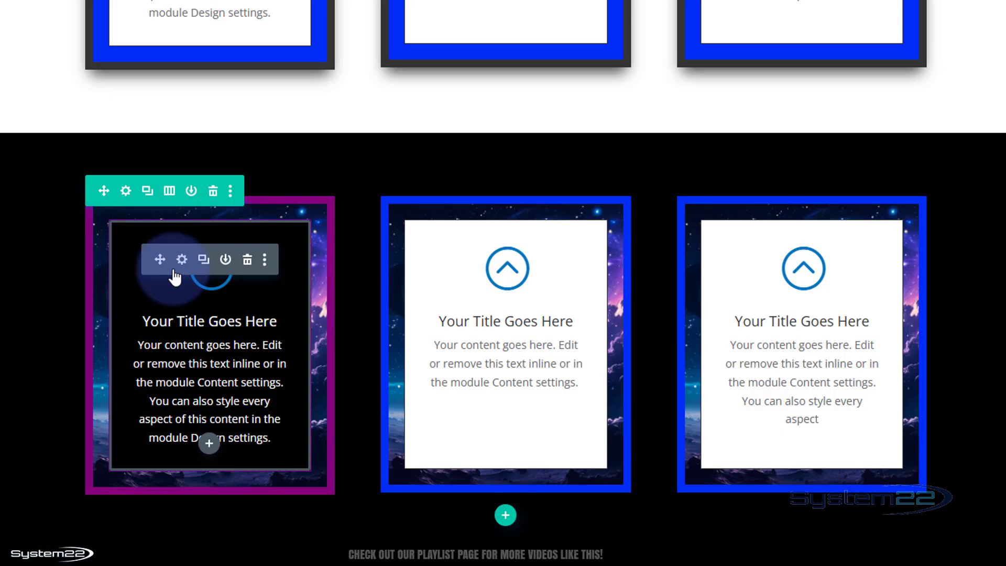
pyautogui.rightClick(175, 276)
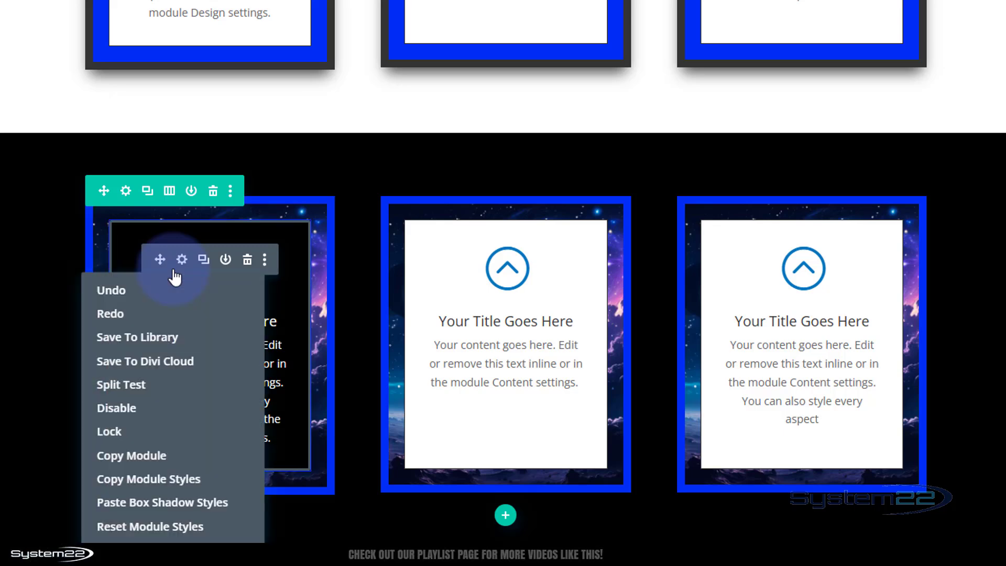
pyautogui.click(177, 478)
# Step: Paste the copied module styles onto the second and third blurbs in the black section
pyautogui.moveTo(478, 259)
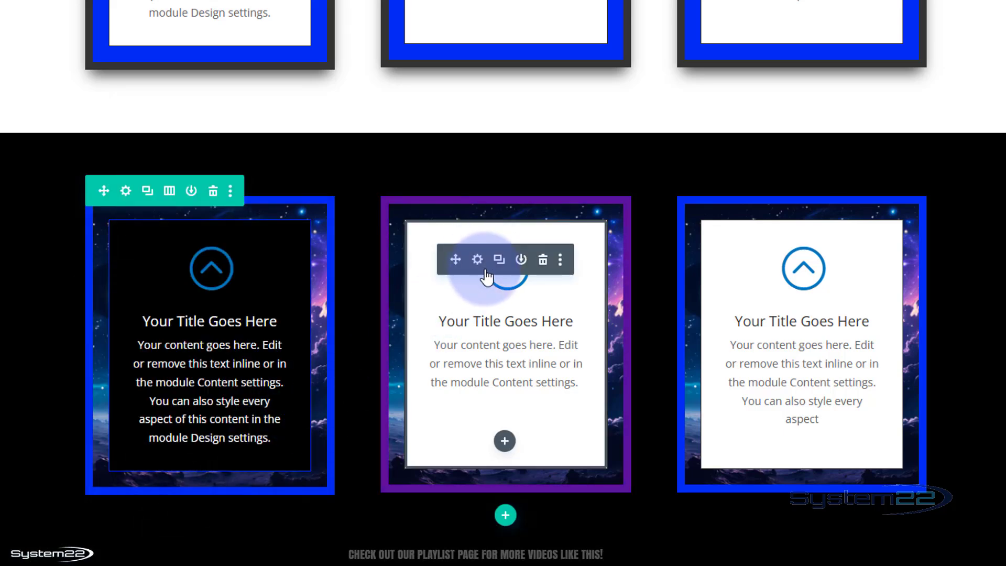
pyautogui.rightClick(486, 276)
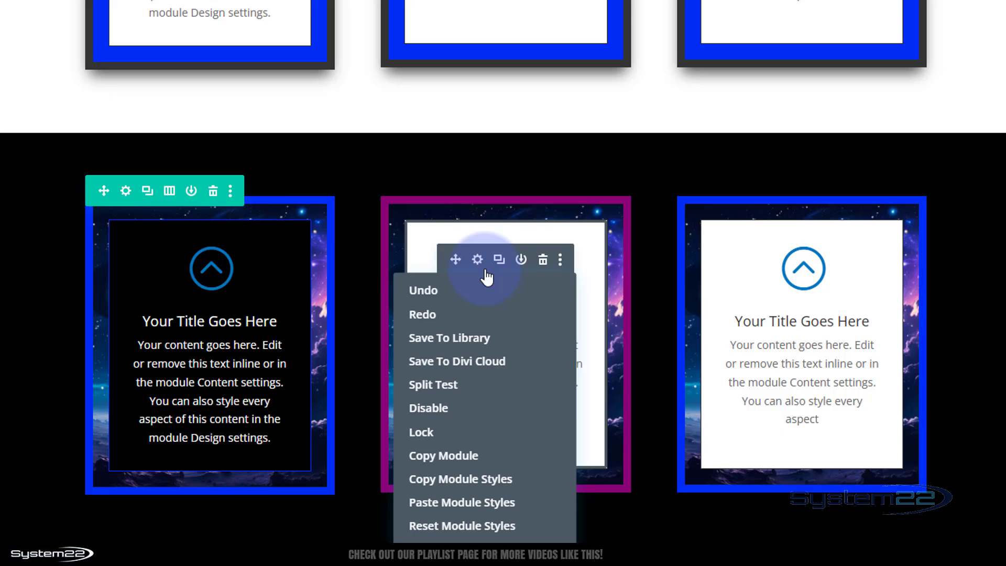
pyautogui.click(459, 503)
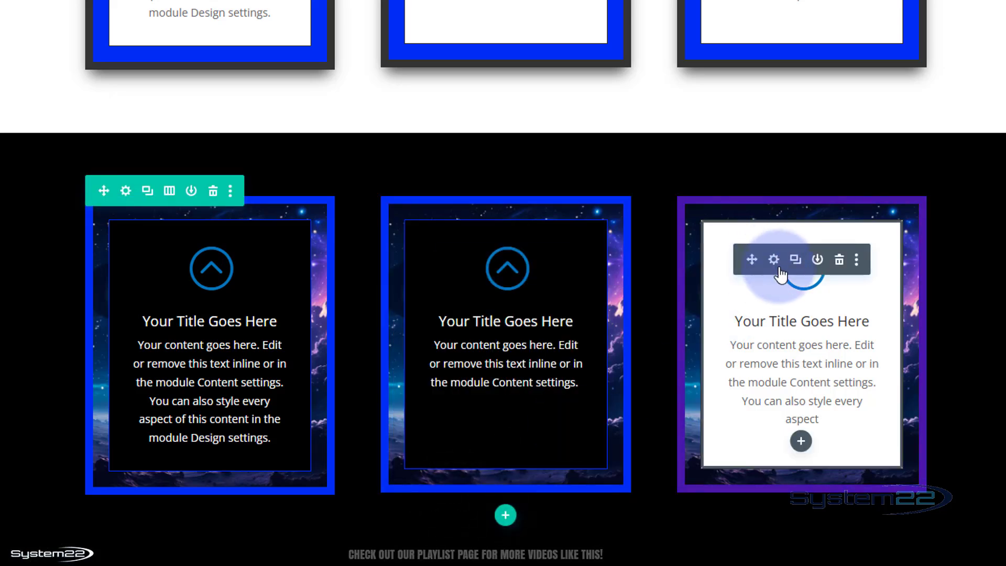
pyautogui.rightClick(784, 274)
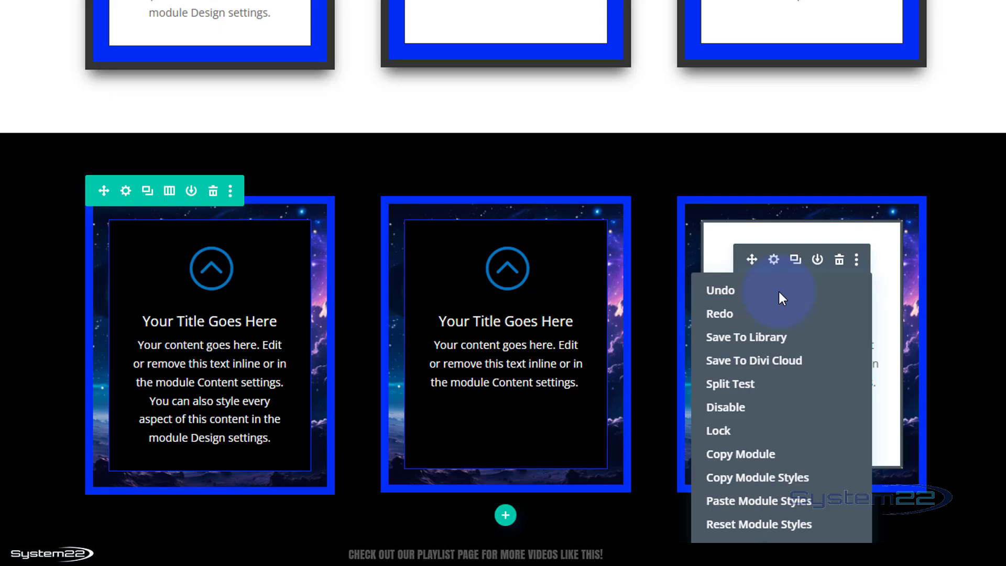
pyautogui.click(765, 505)
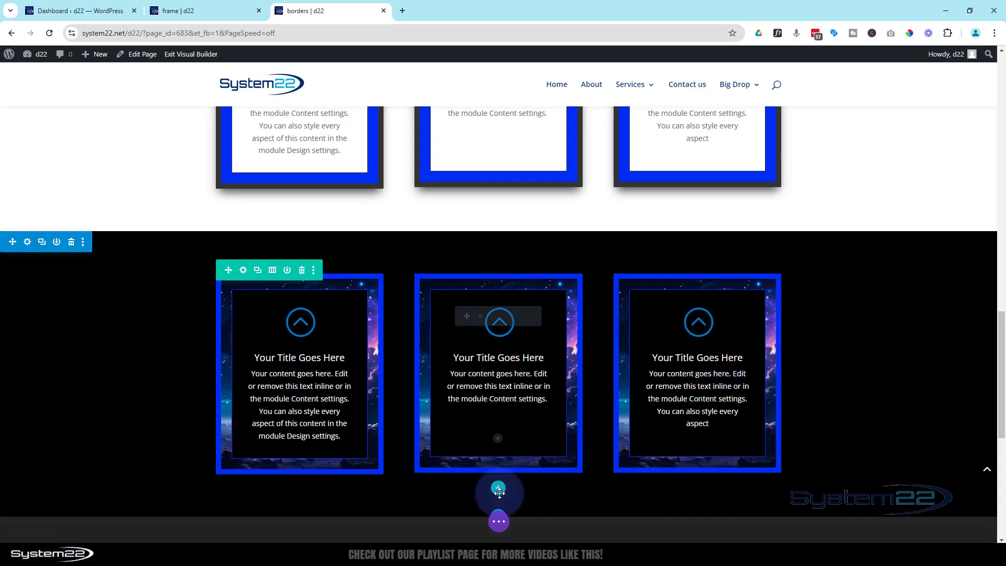
# Step: Save the page as a draft and exit the Visual Builder
pyautogui.click(499, 524)
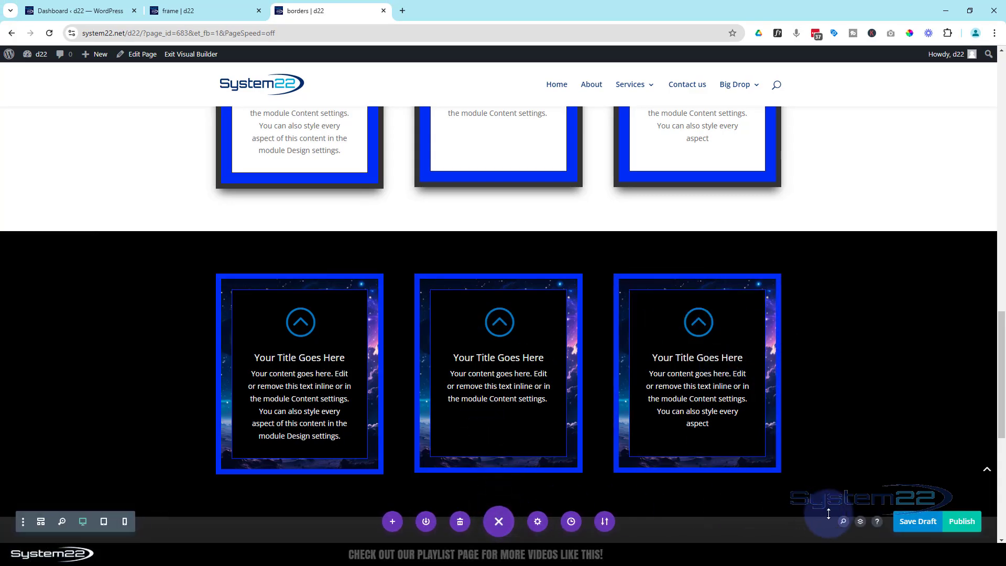
pyautogui.click(918, 523)
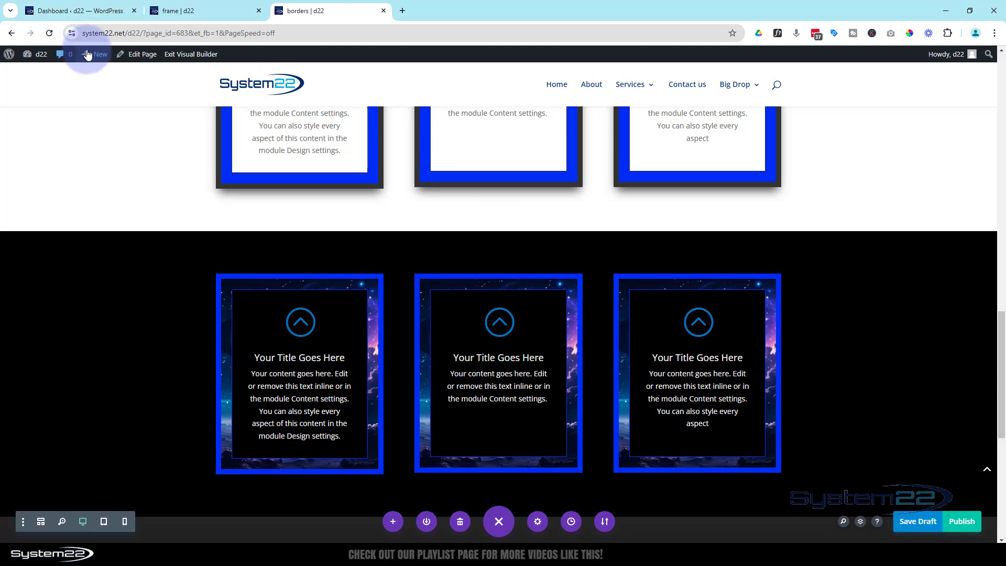
pyautogui.click(179, 56)
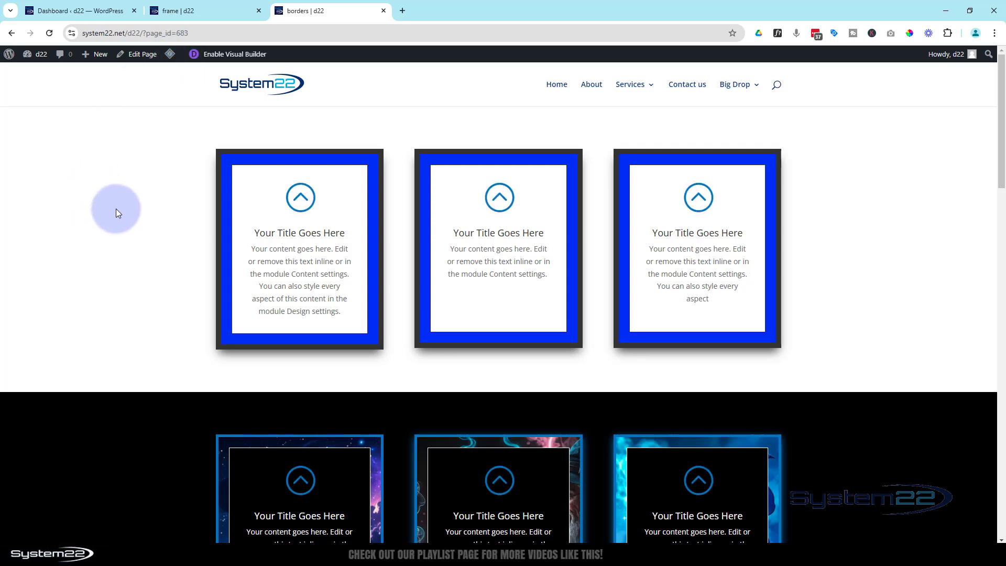
# Step: Examine the hover colour animations on the blue-framed white cards and the black section's image-backed cards on the front-end page
pyautogui.scroll(-9, 116, 208)
pyautogui.scroll(-6, 116, 209)
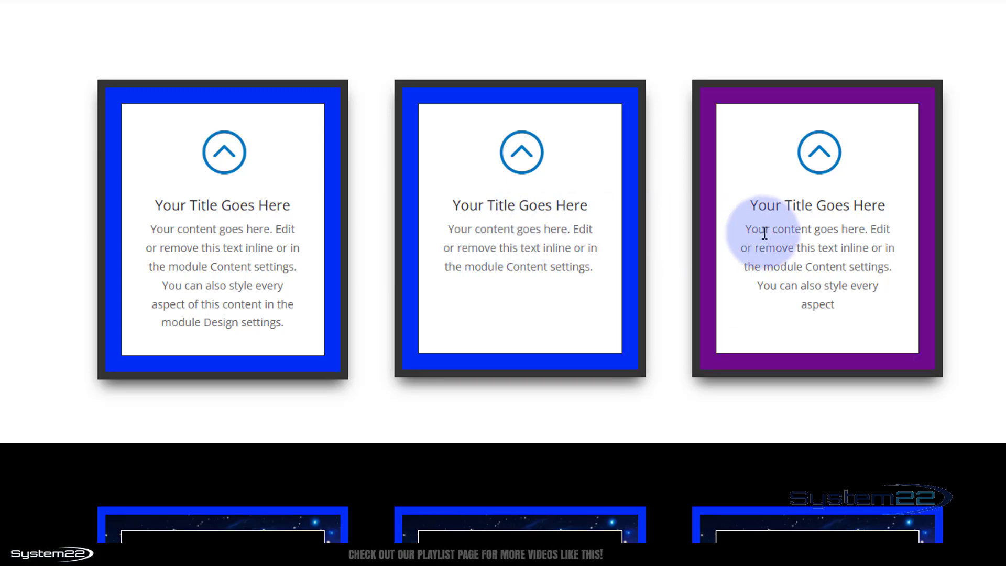
pyautogui.scroll(-7, 1002, 221)
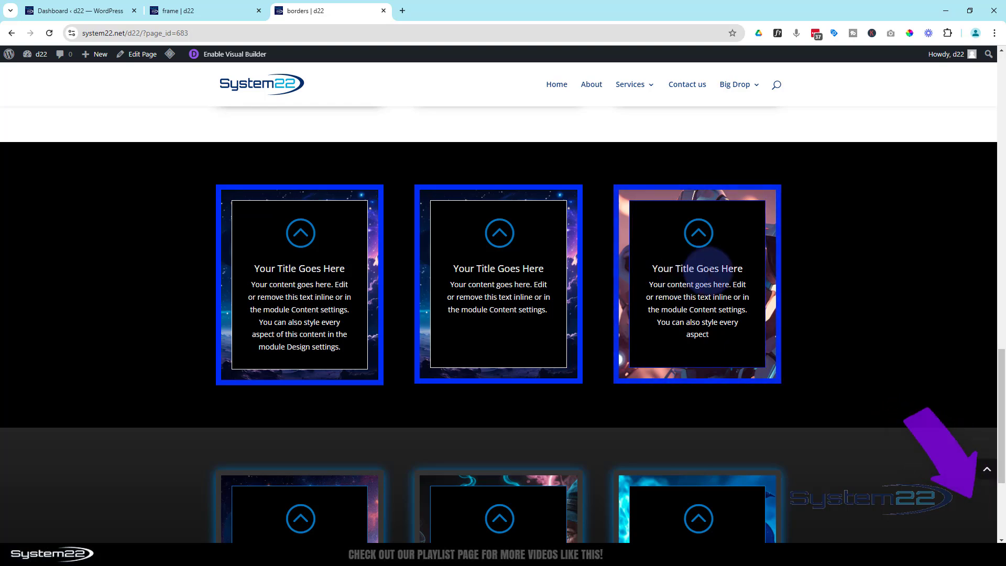
pyautogui.scroll(6, 891, 301)
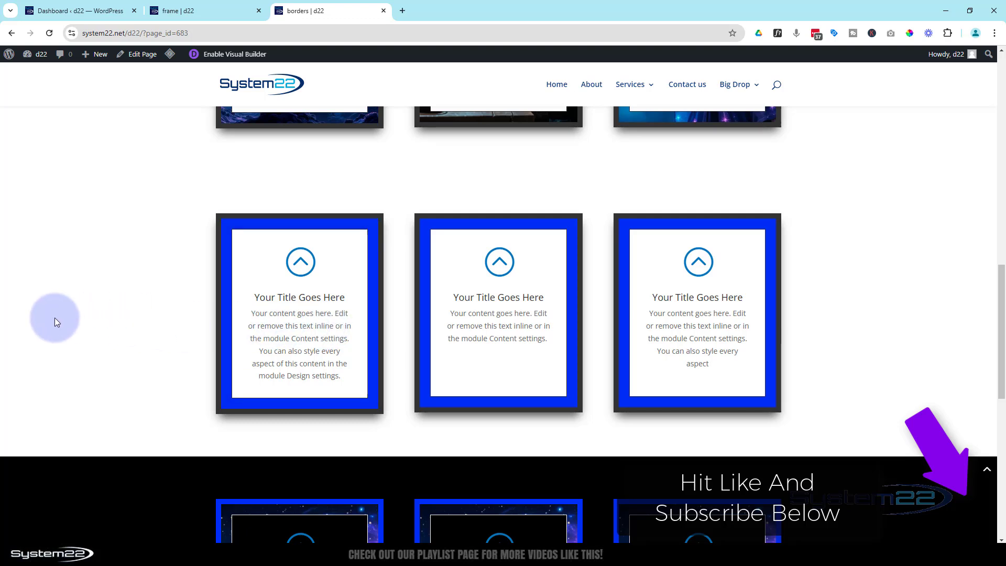
pyautogui.scroll(-5, 54, 317)
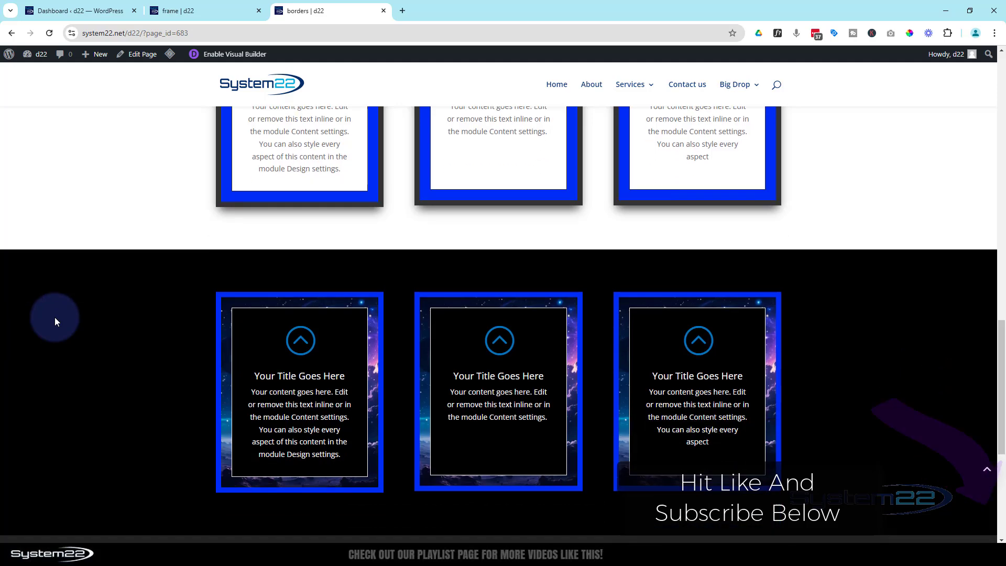
pyautogui.scroll(-2, 54, 318)
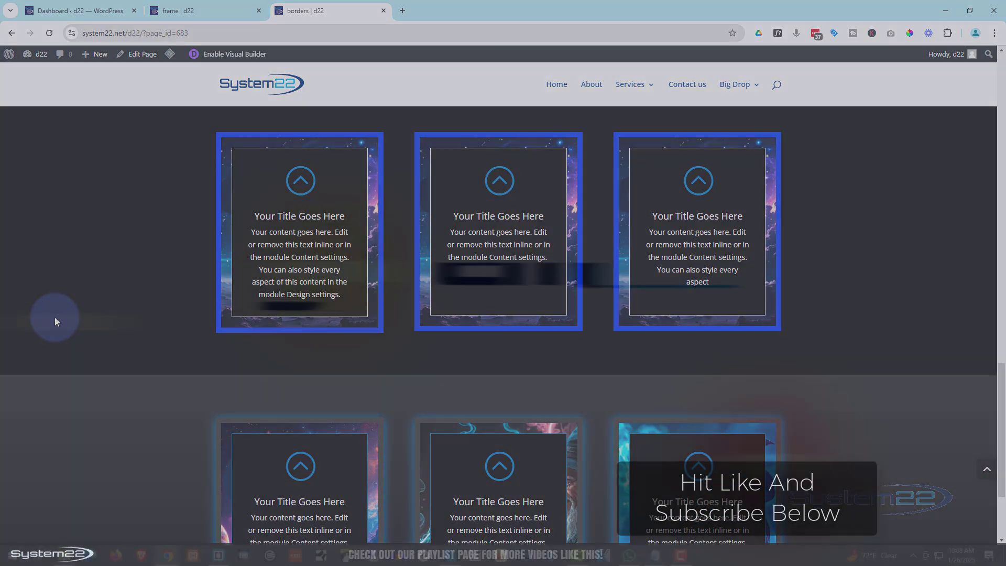